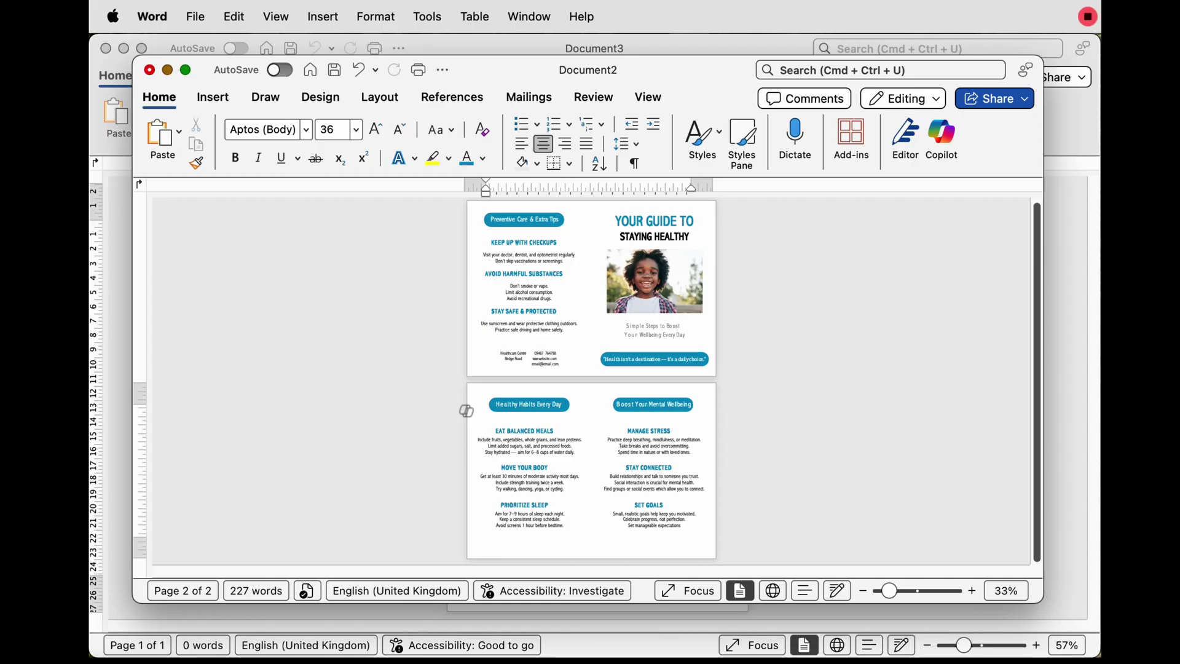
# - Switch to the blank document and set its page orientation to Landscape
pyautogui.press('super+grave')
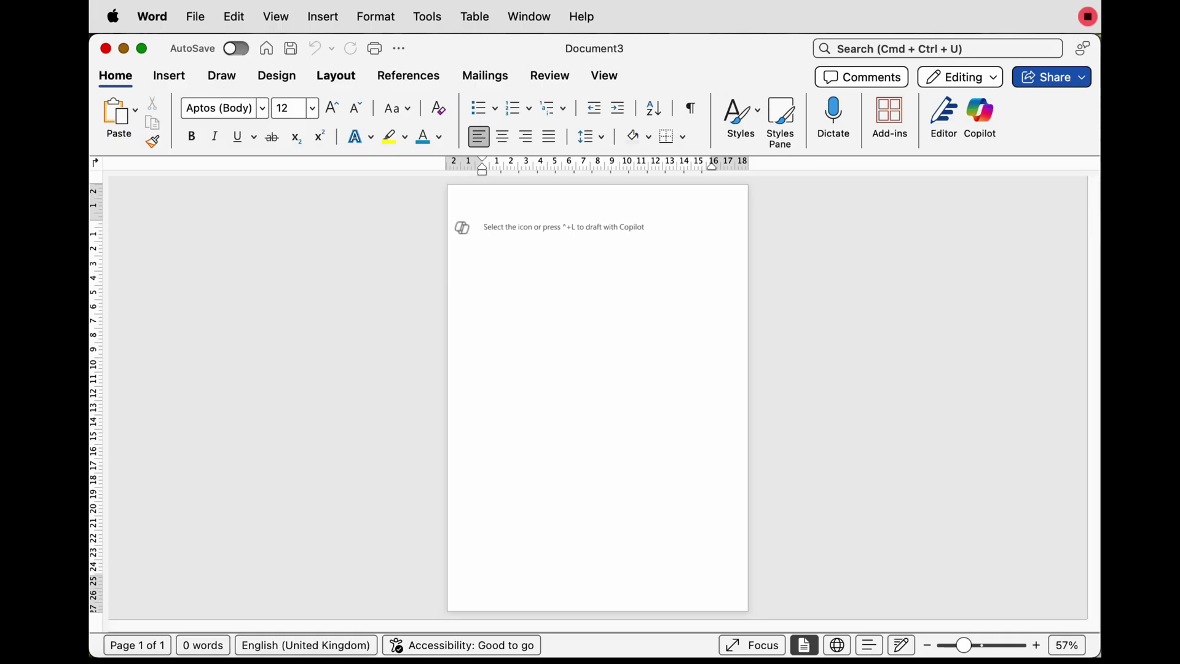
pyautogui.click(335, 75)
pyautogui.click(169, 112)
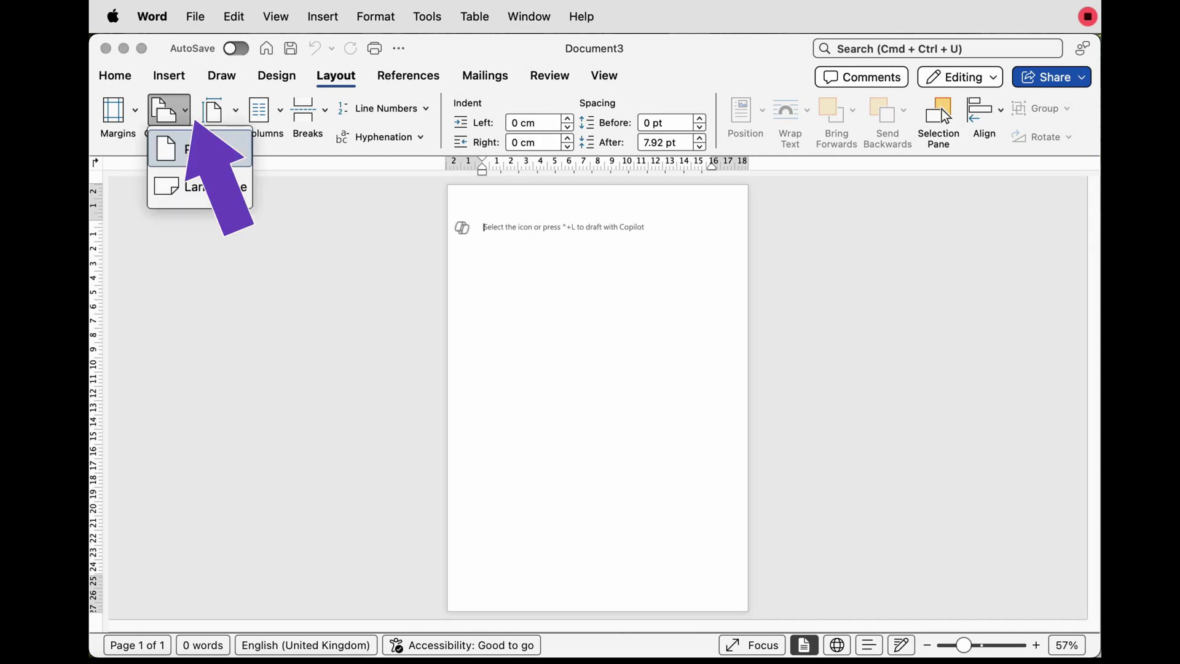
pyautogui.click(205, 187)
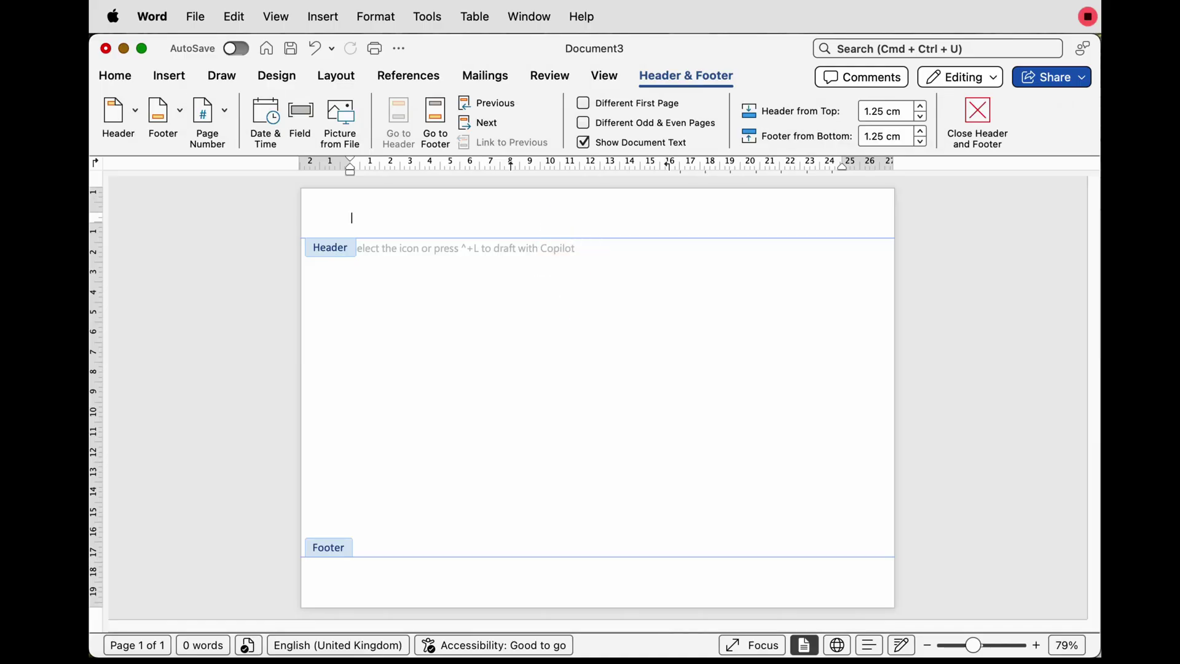
# - Draw a straight vertical line about 18.14 cm long in the header layer, running from the header area down to the footer
pyautogui.click(169, 75)
pyautogui.click(286, 110)
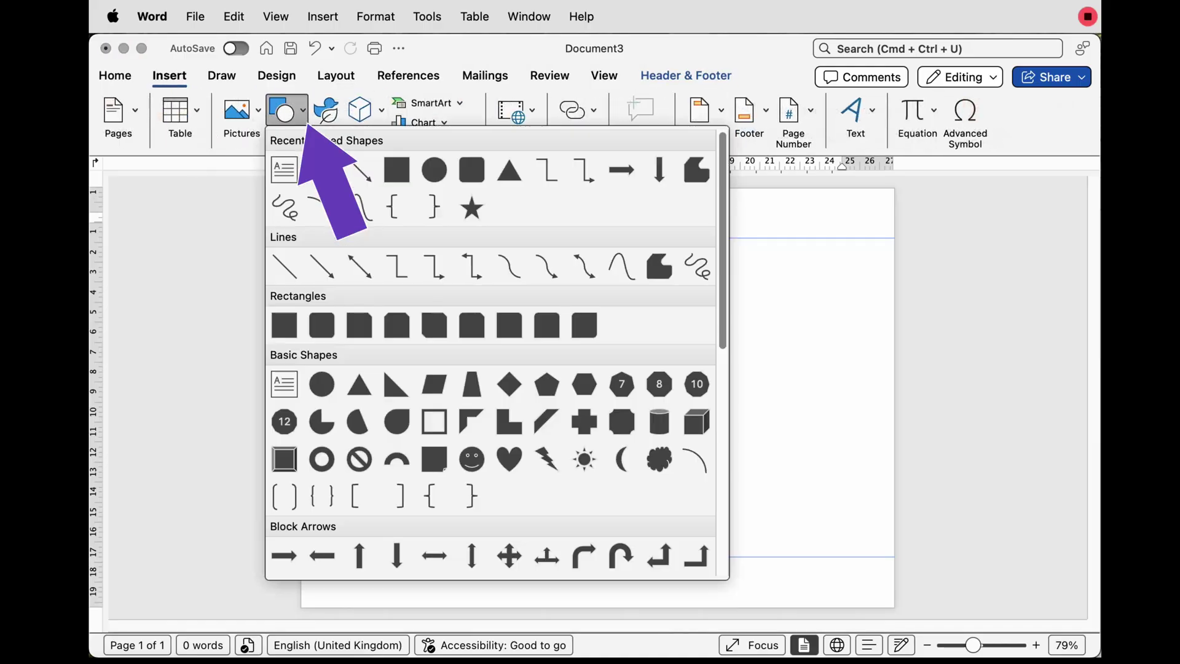
pyautogui.click(284, 267)
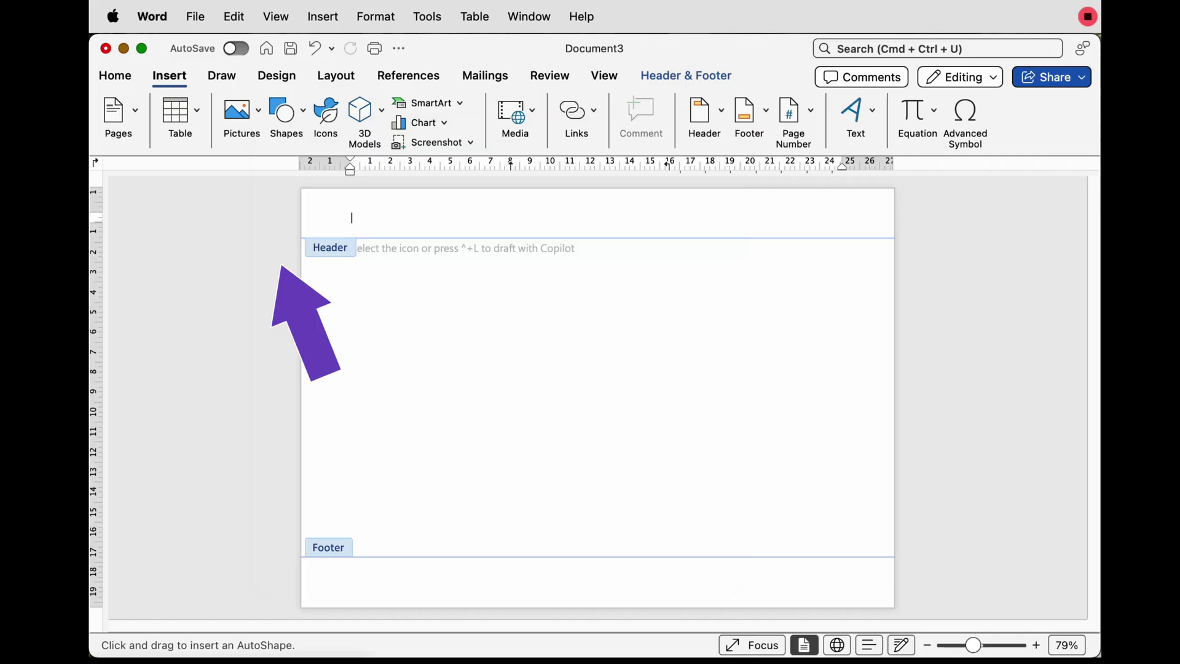
pyautogui.moveTo(574, 215); pyautogui.dragTo(574, 579)
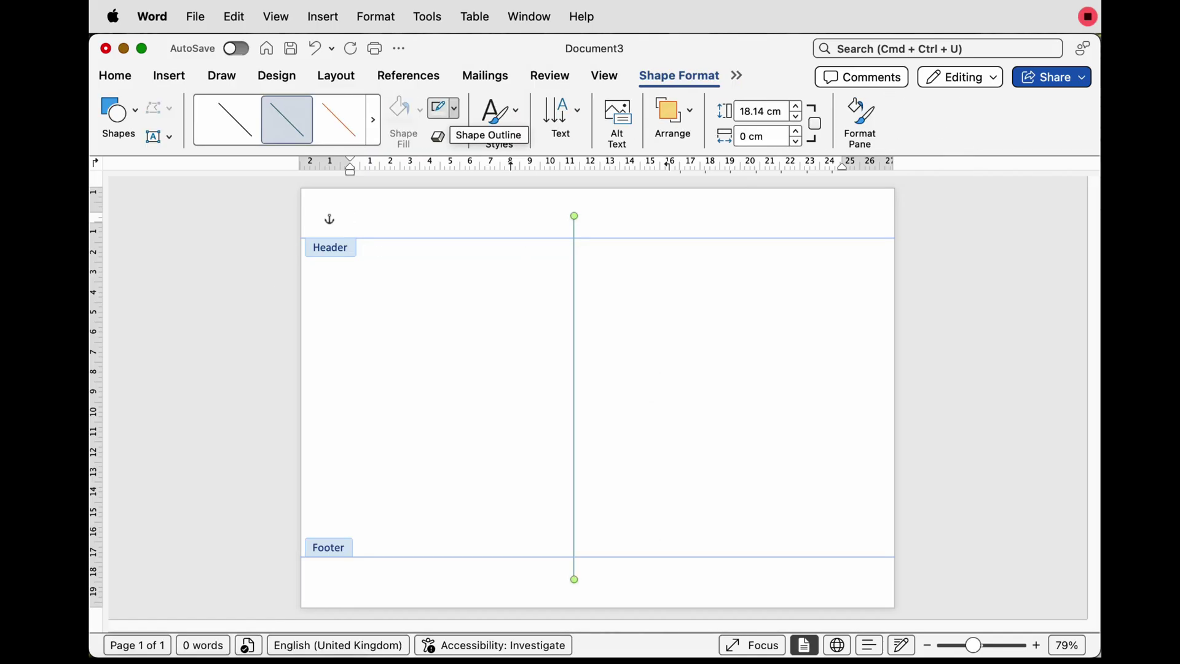
# - Set the vertical line's outline weight to 3 pt
pyautogui.click(454, 108)
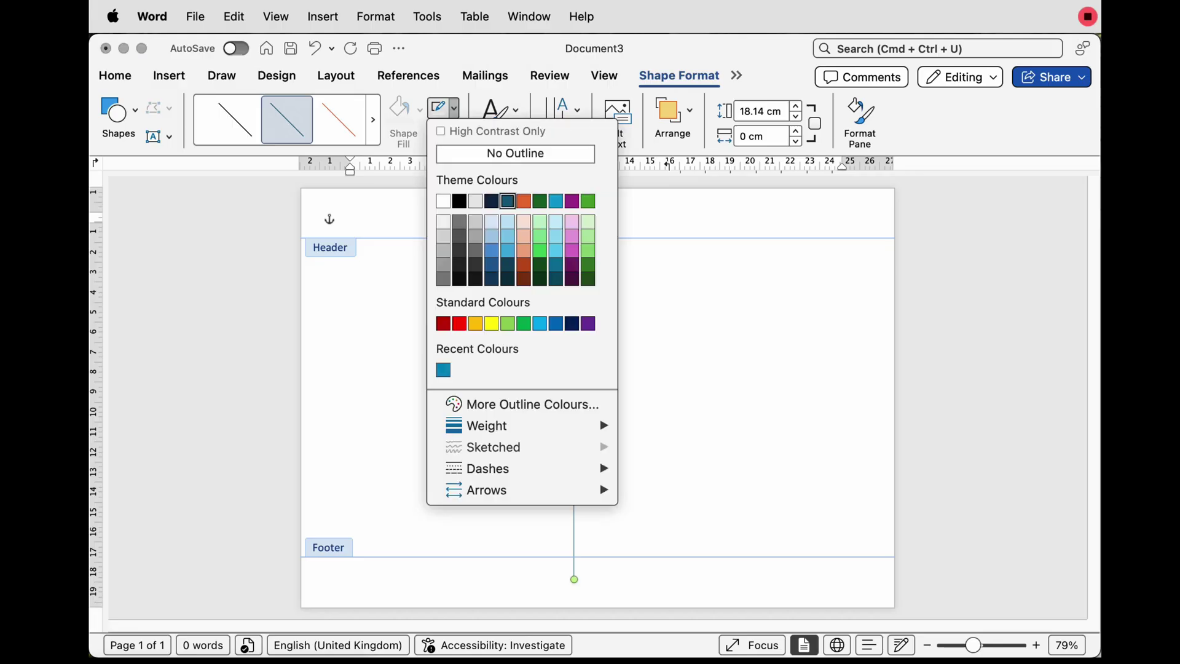
pyautogui.moveTo(557, 429)
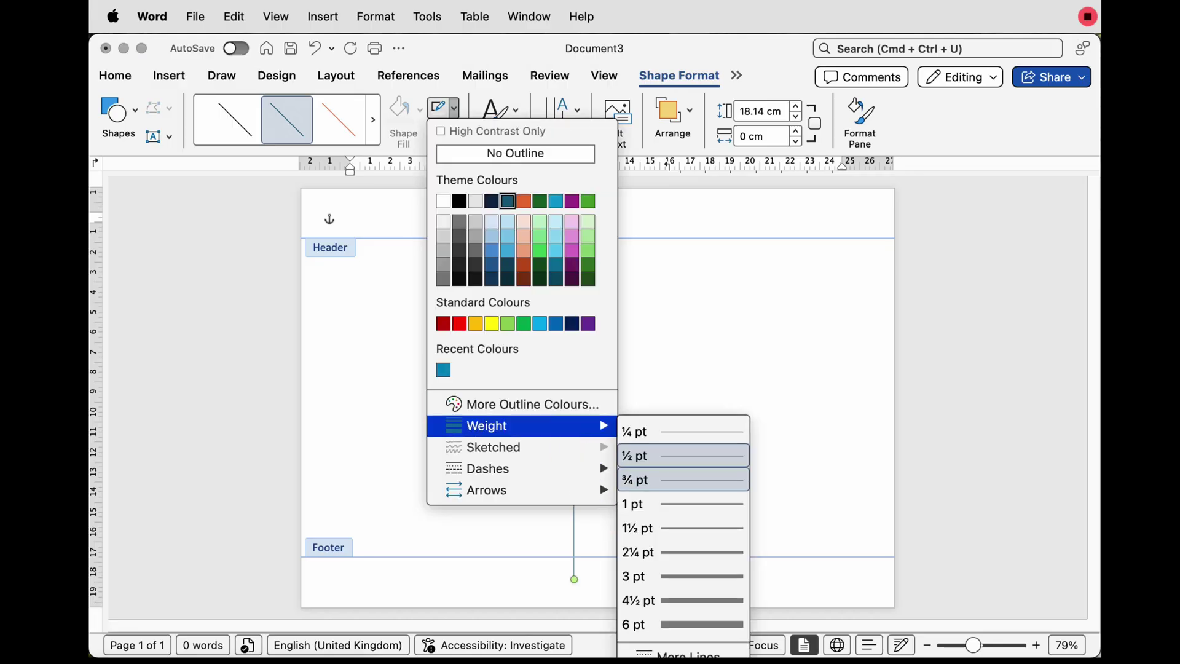
pyautogui.click(707, 577)
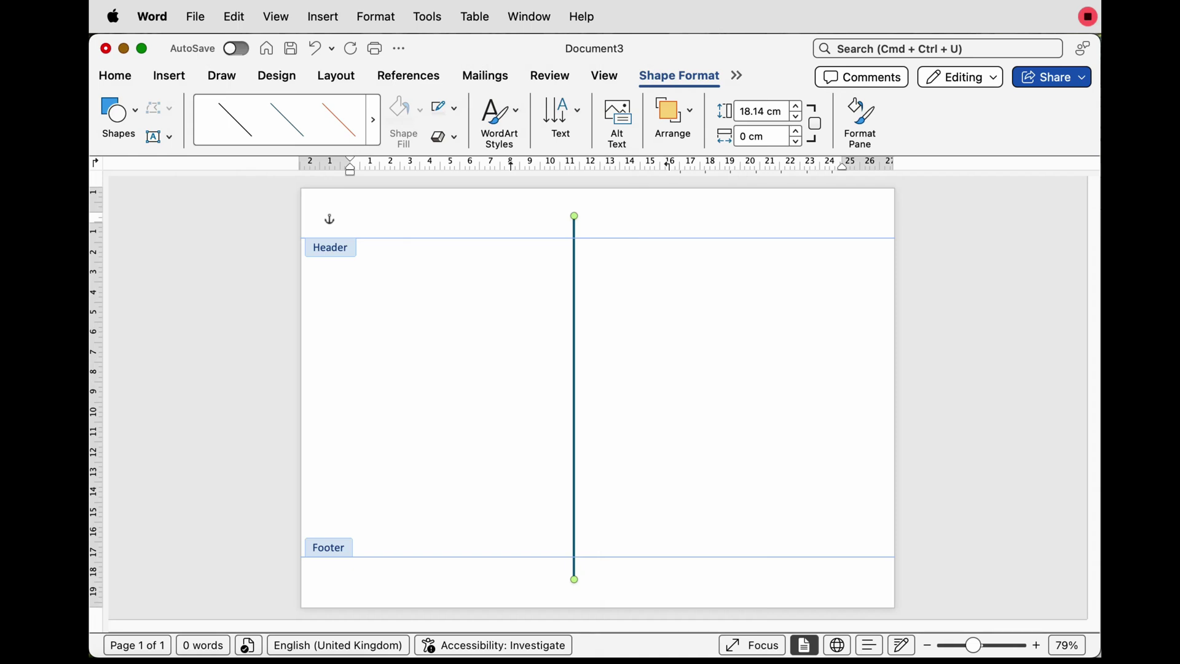
# - Align the vertical line horizontally to the centre of the page, and return to the document body
pyautogui.click(673, 114)
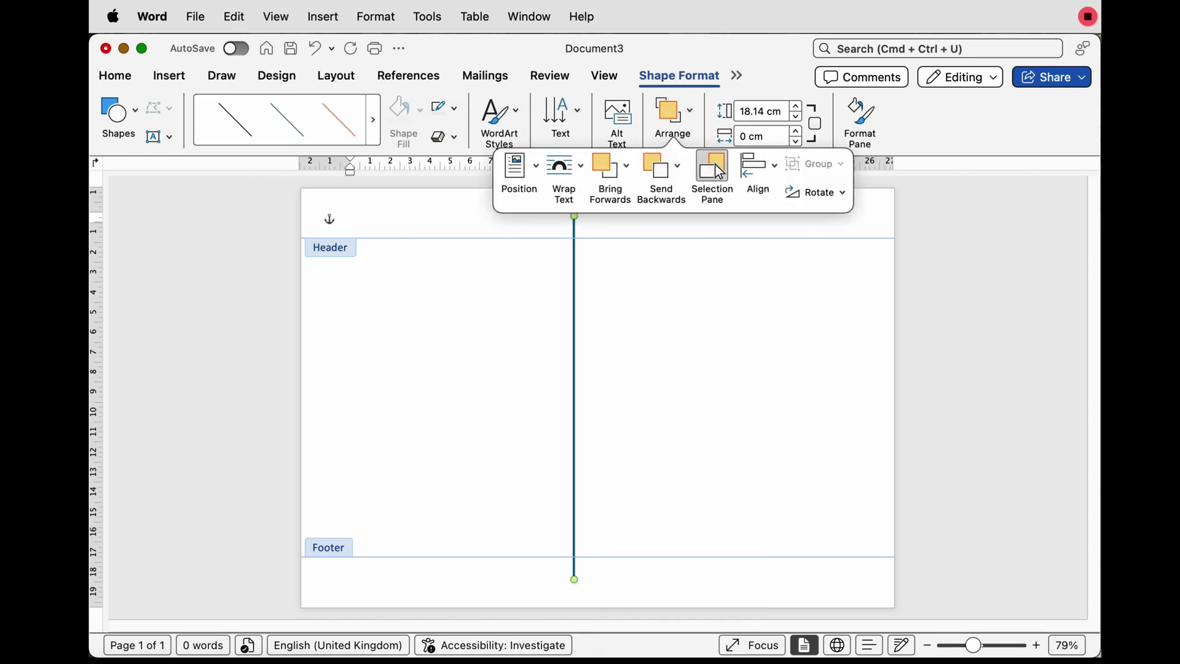
pyautogui.click(758, 165)
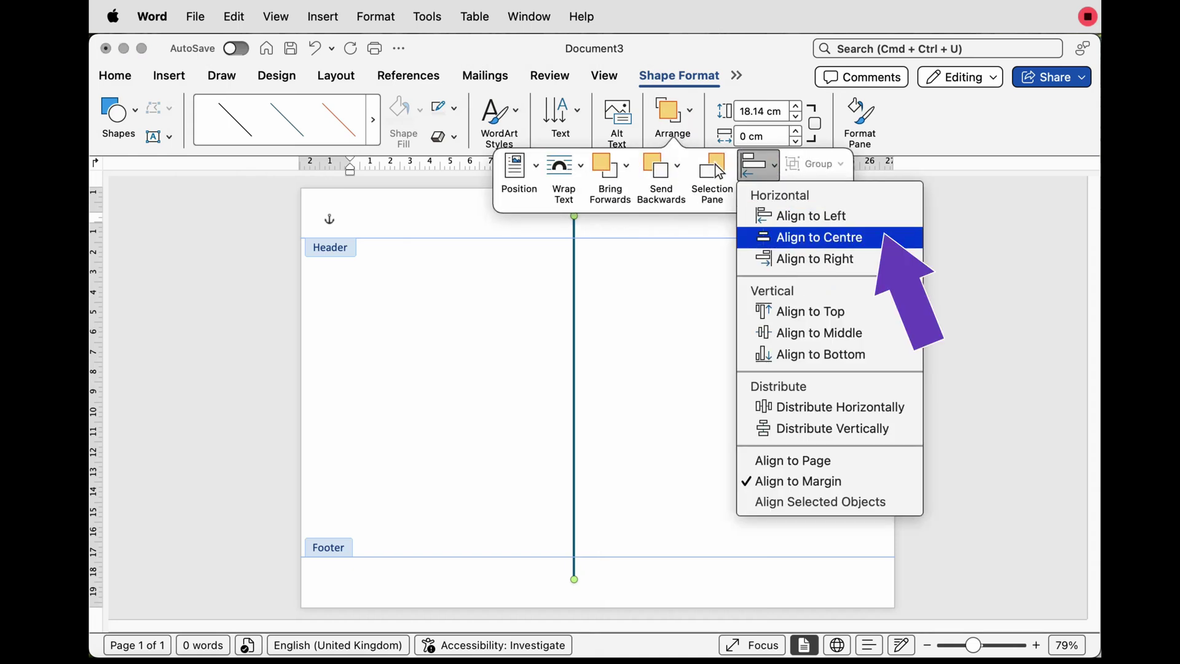
pyautogui.click(819, 237)
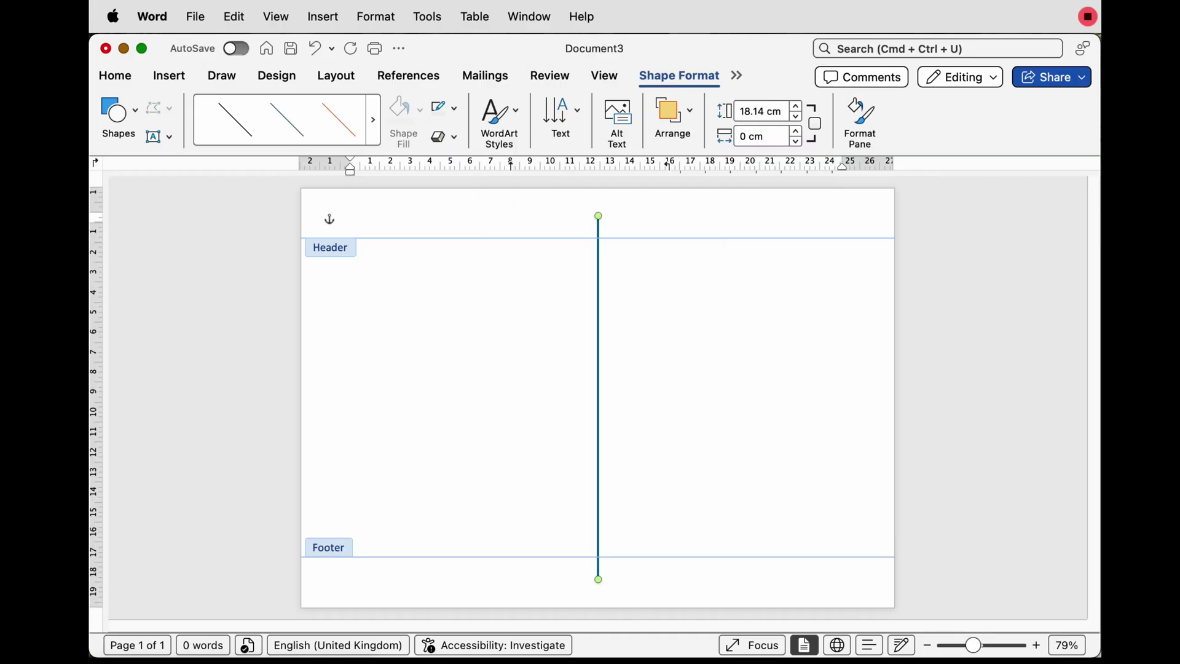
pyautogui.doubleClick(351, 248)
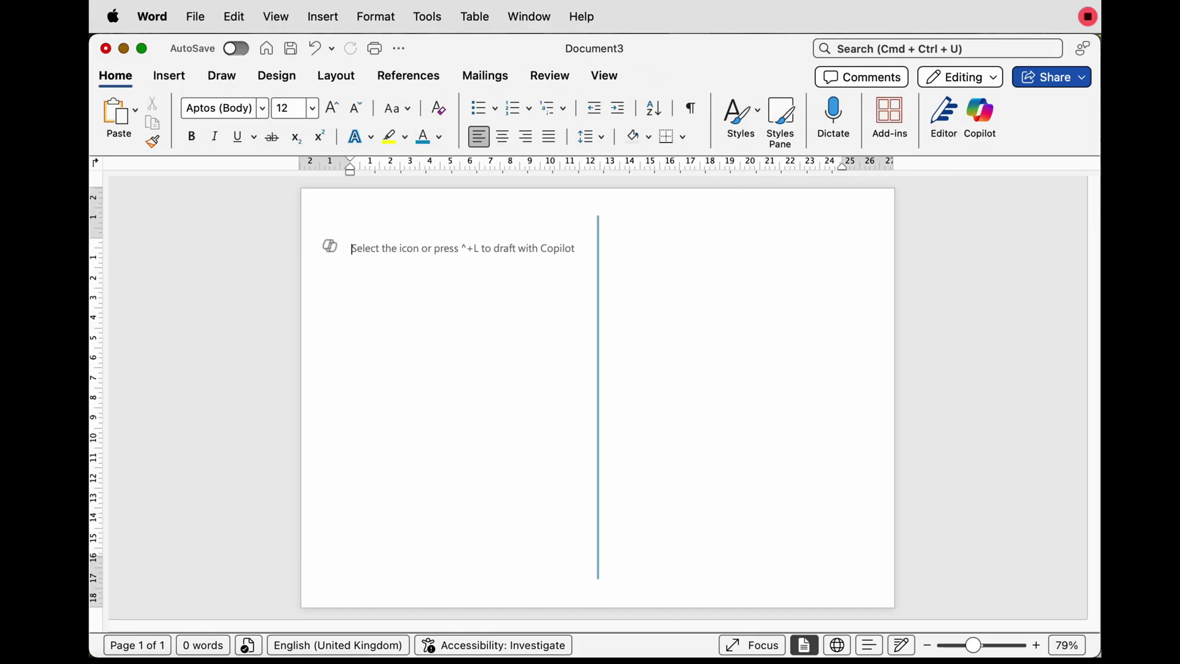
# - Add a second page by inserting a Next Page section break
pyautogui.click(335, 75)
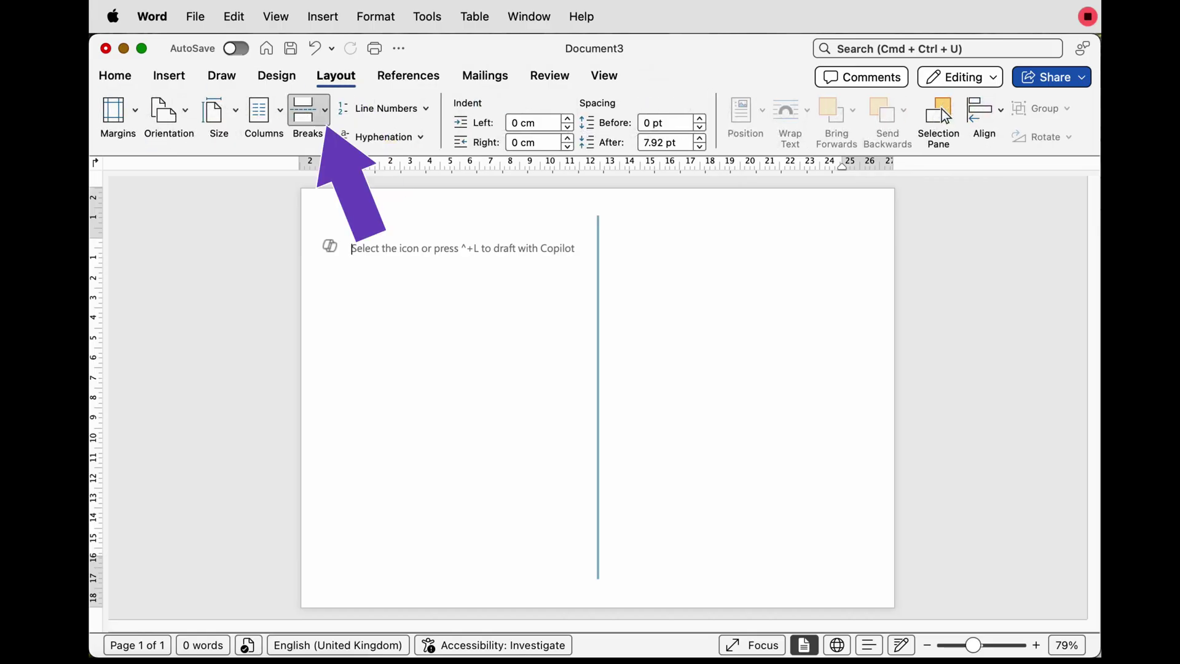
pyautogui.click(308, 110)
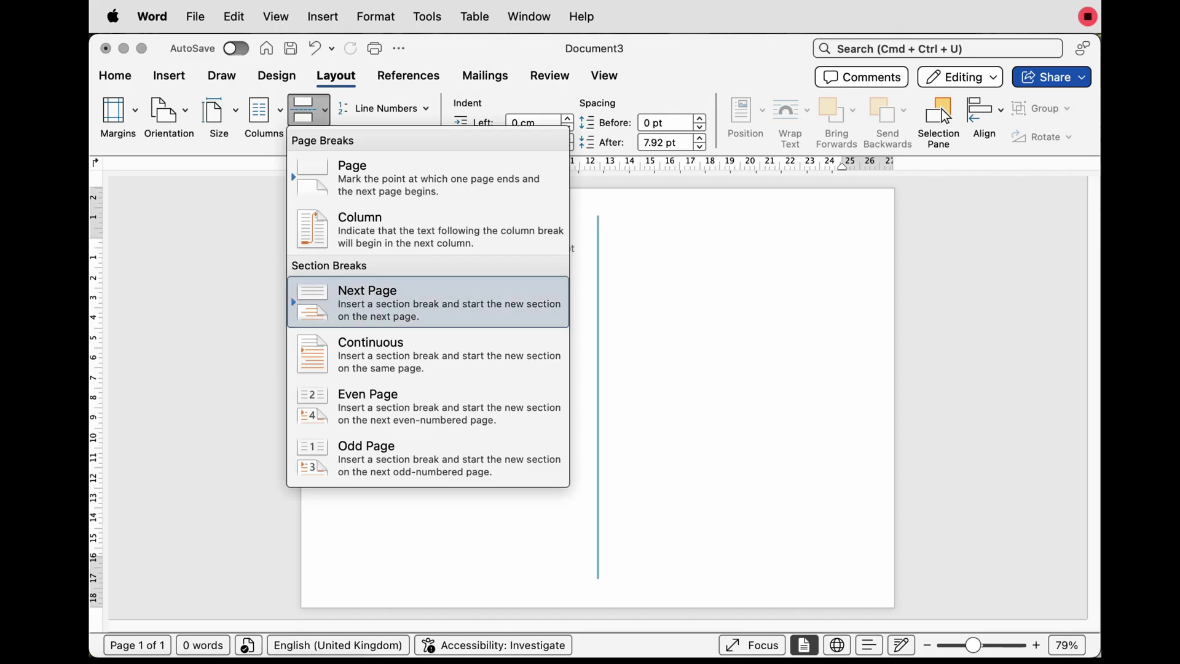
pyautogui.click(400, 303)
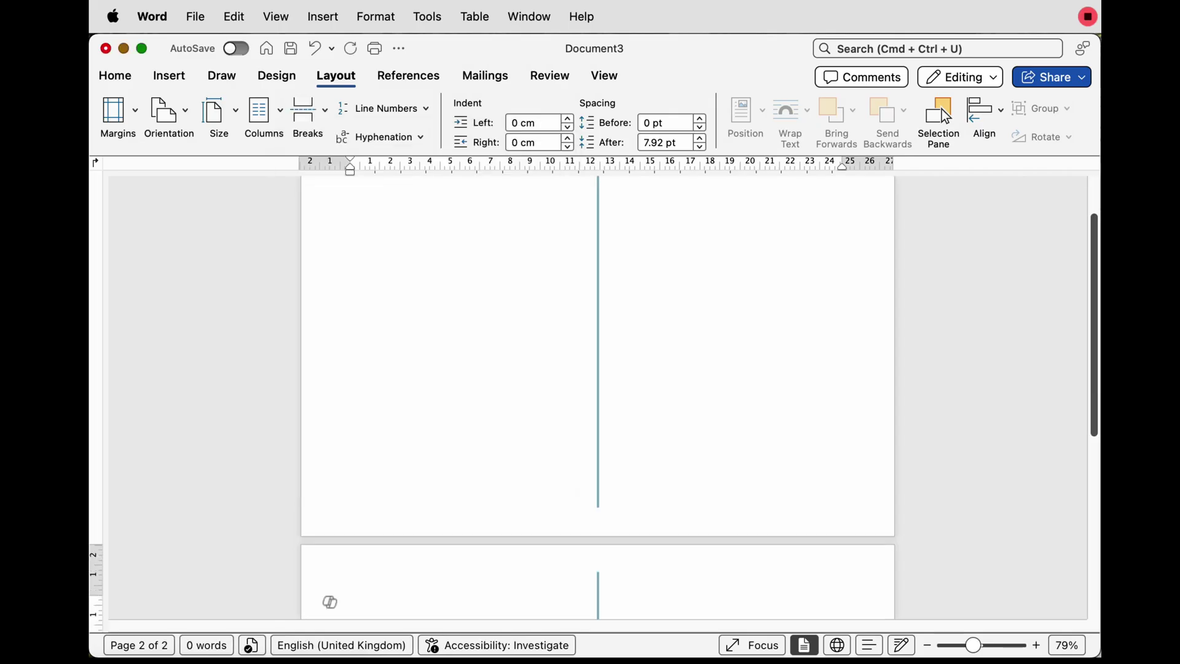
pyautogui.scroll(-5, 942, 109)
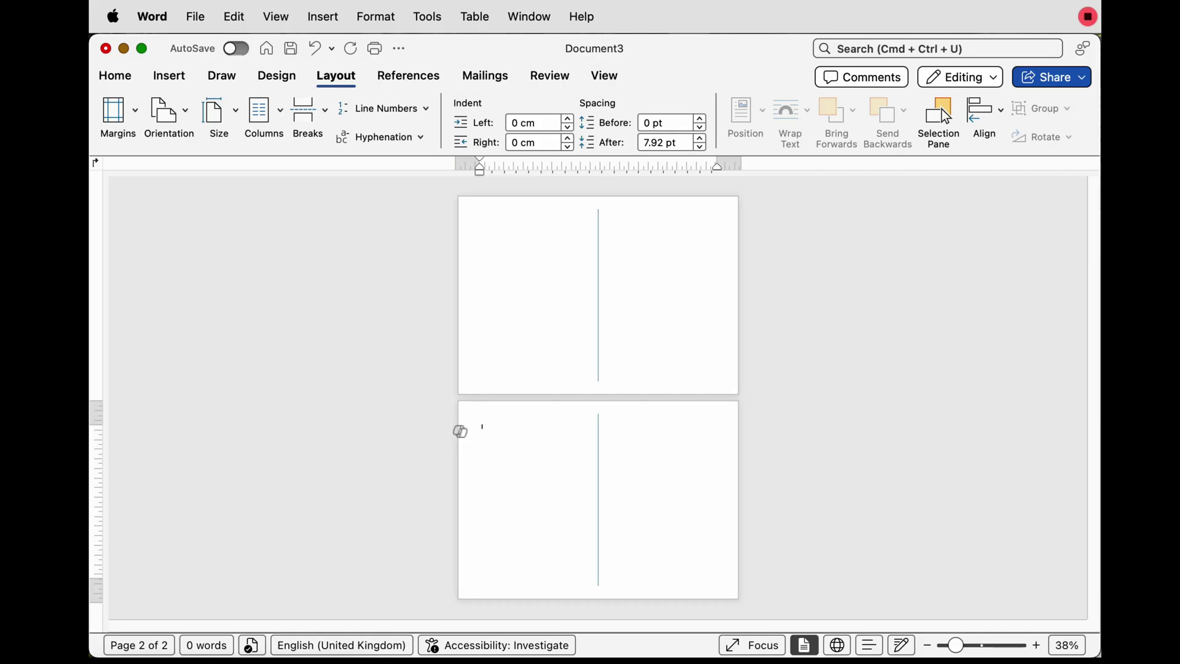
pyautogui.scroll(1, 942, 109)
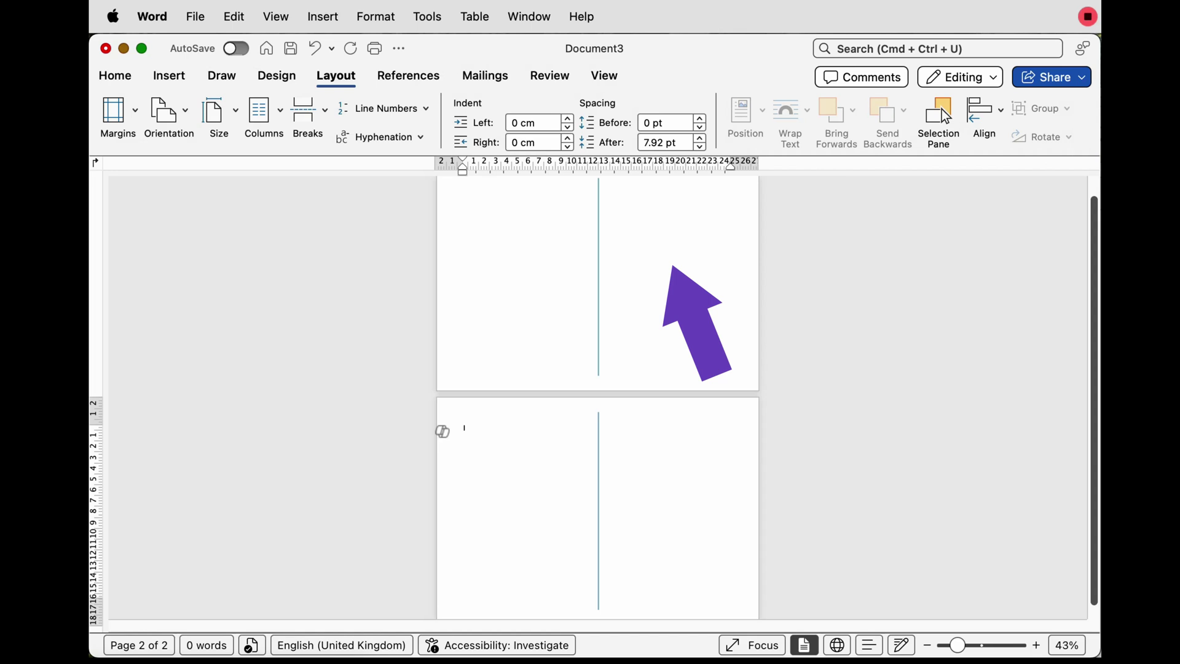
pyautogui.press('super+z')
pyautogui.press('super+y')
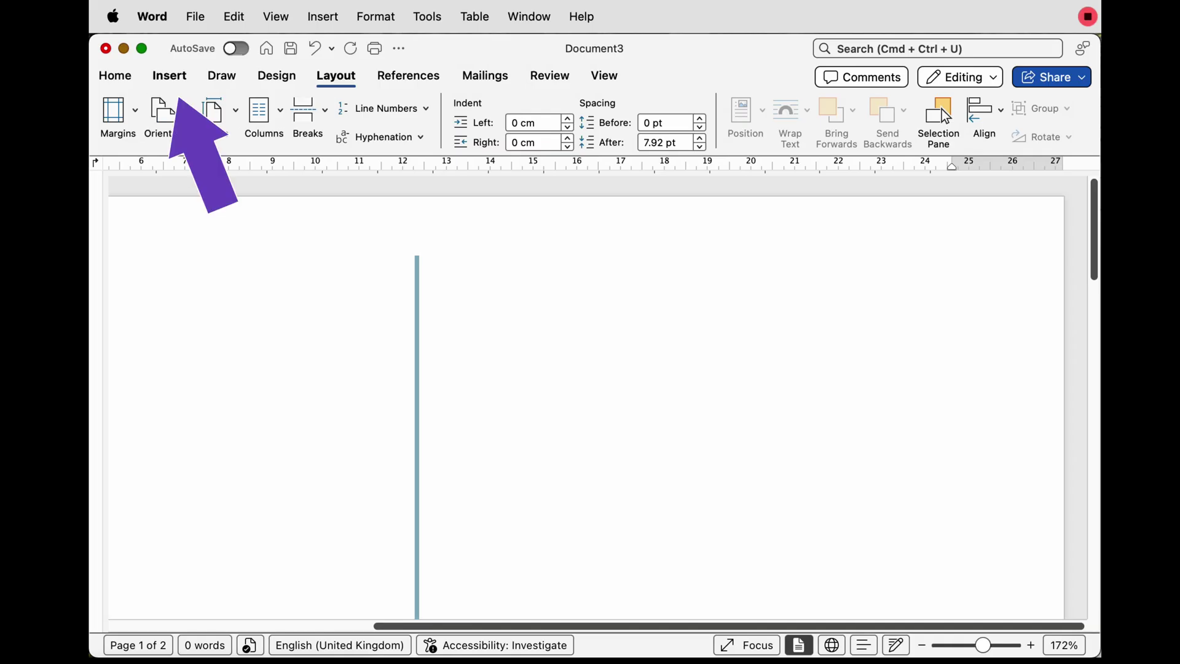
# - Insert WordArt in the first black style and replace its placeholder text with "Your guide to"
pyautogui.click(170, 76)
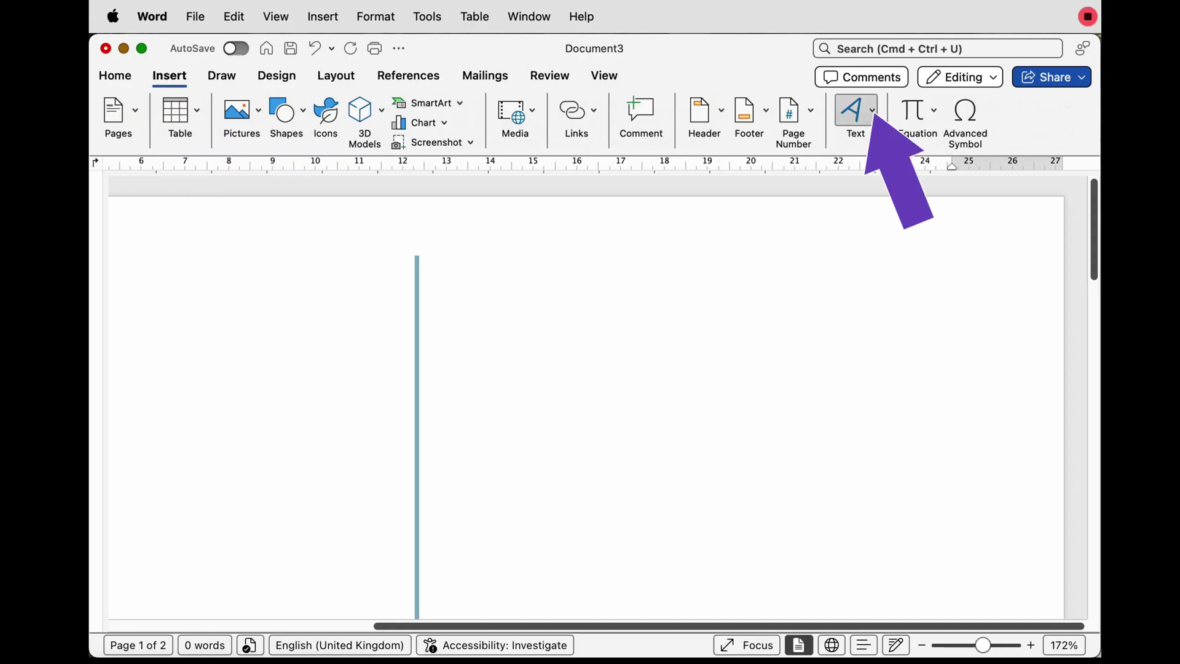
pyautogui.click(856, 112)
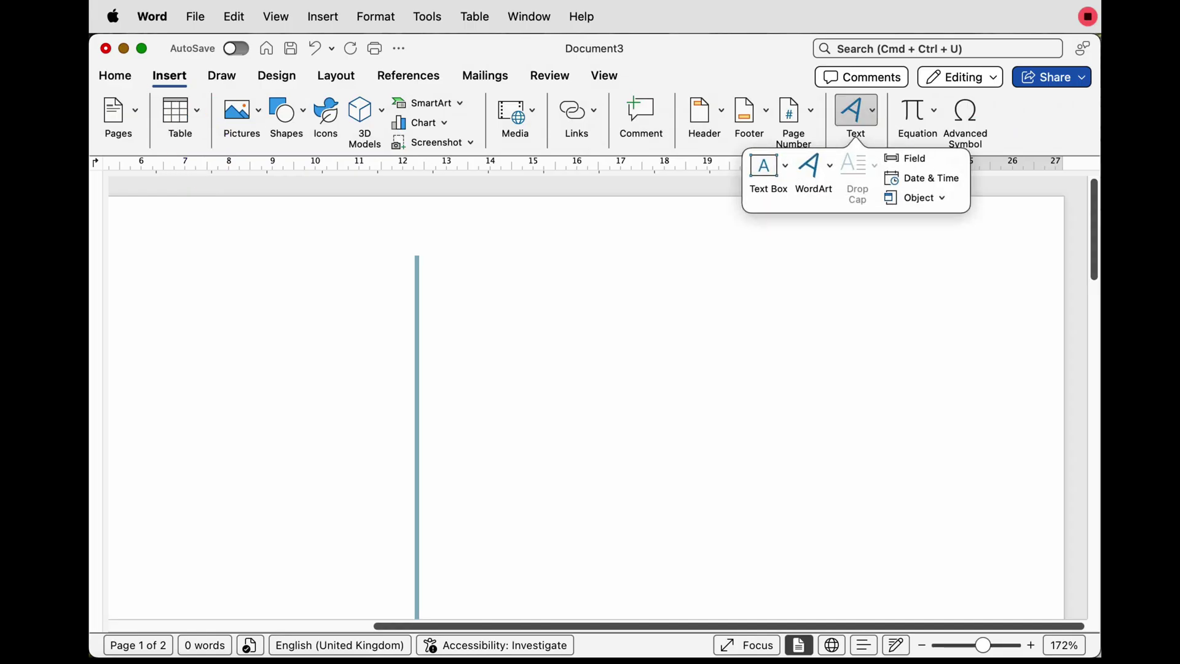
pyautogui.click(814, 166)
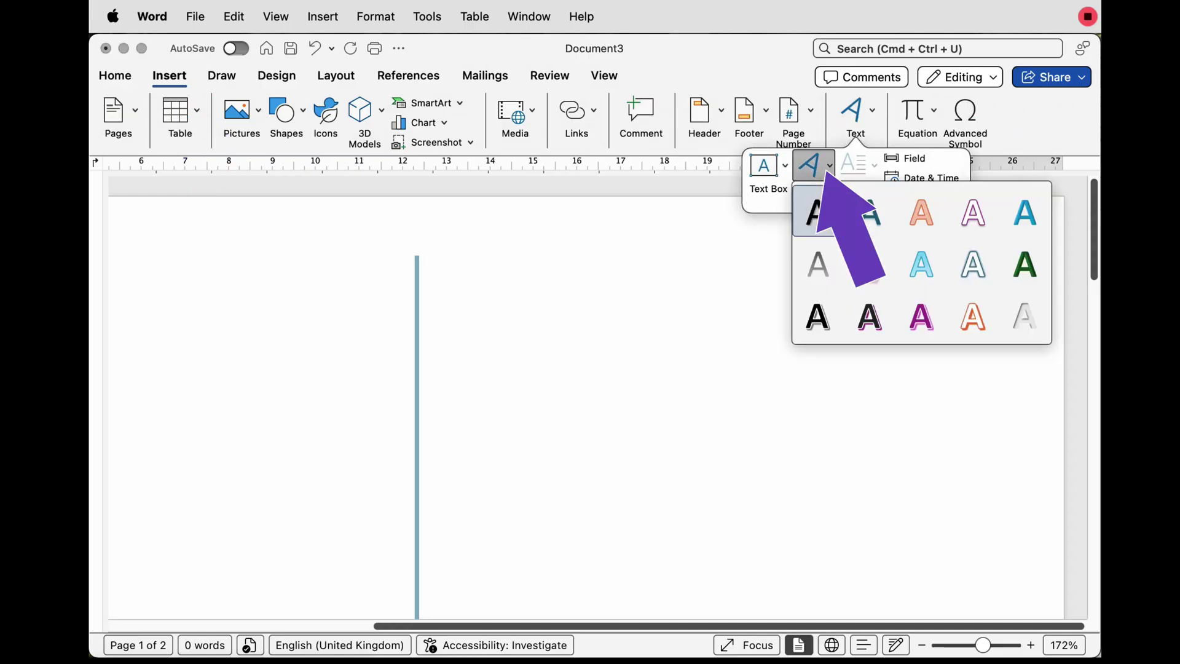
pyautogui.click(826, 225)
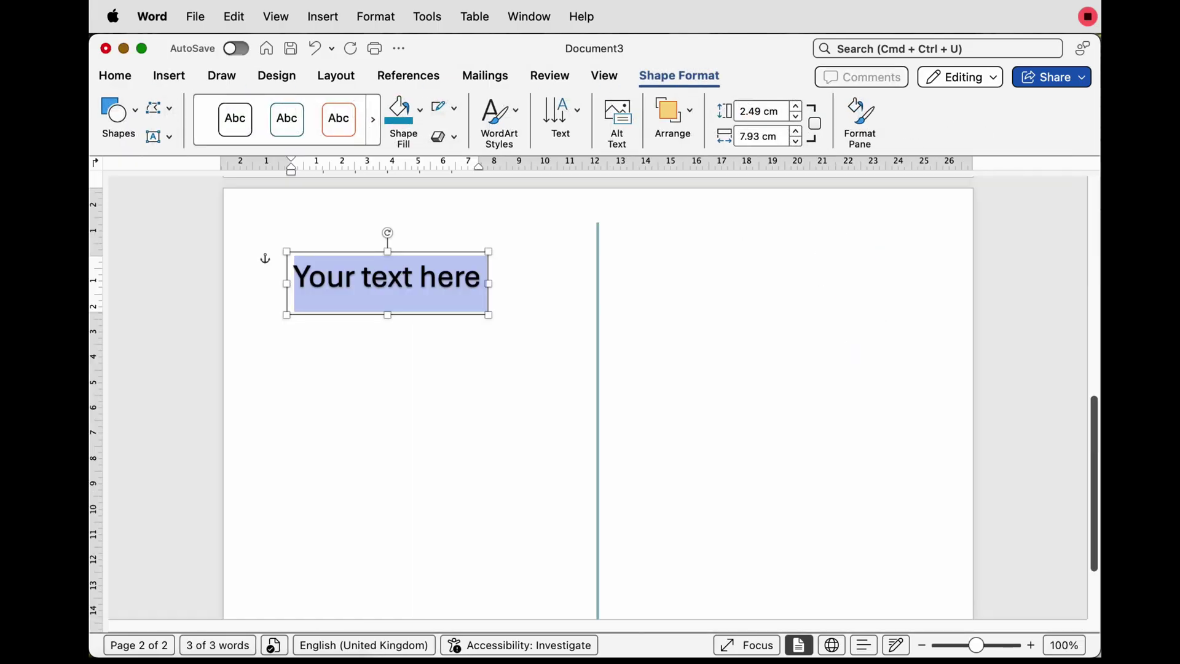
pyautogui.write('Your guide to')
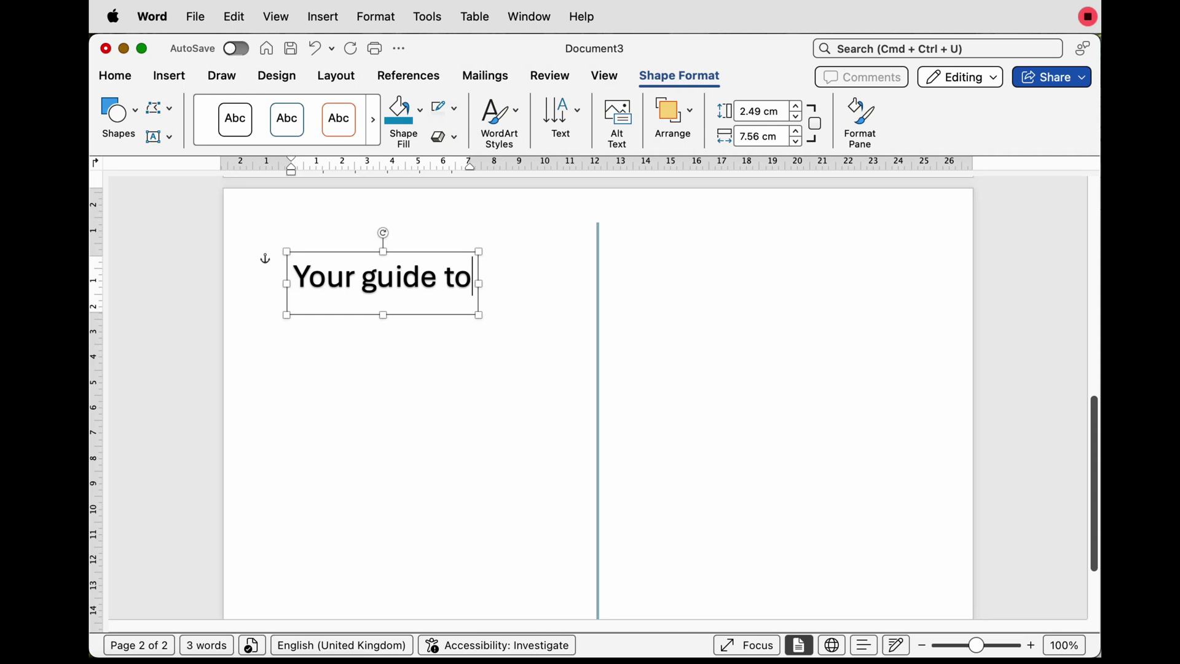
# - Change all of the WordArt title text to UPPERCASE
pyautogui.press('super+a')
pyautogui.click(117, 86)
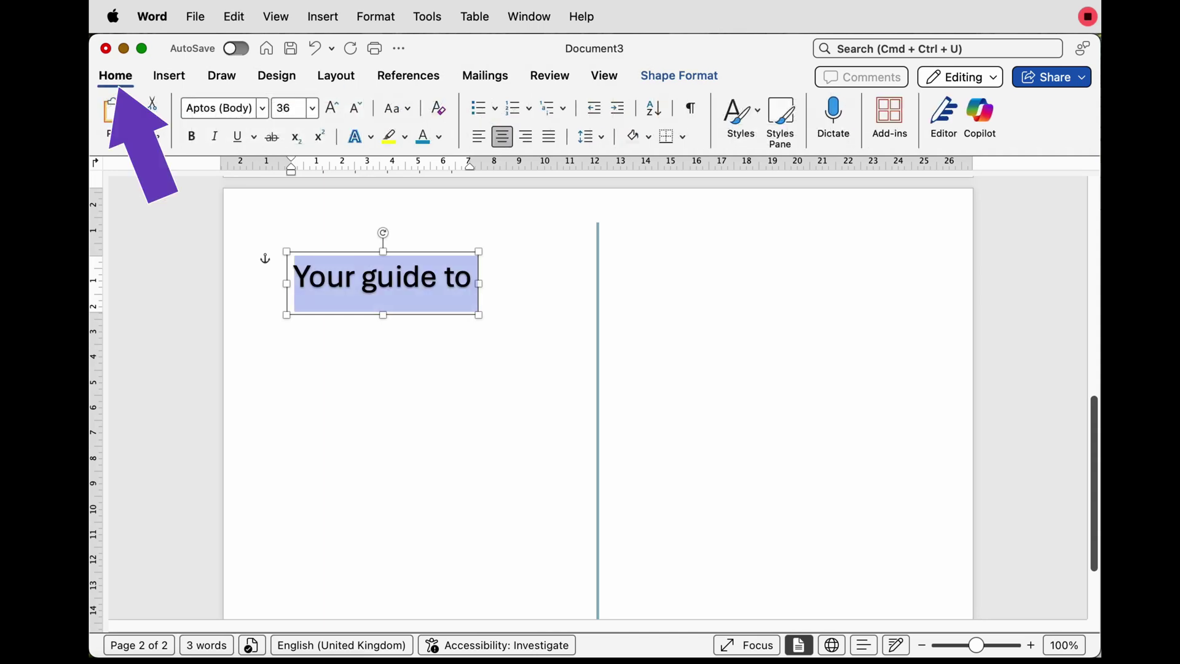
pyautogui.click(397, 108)
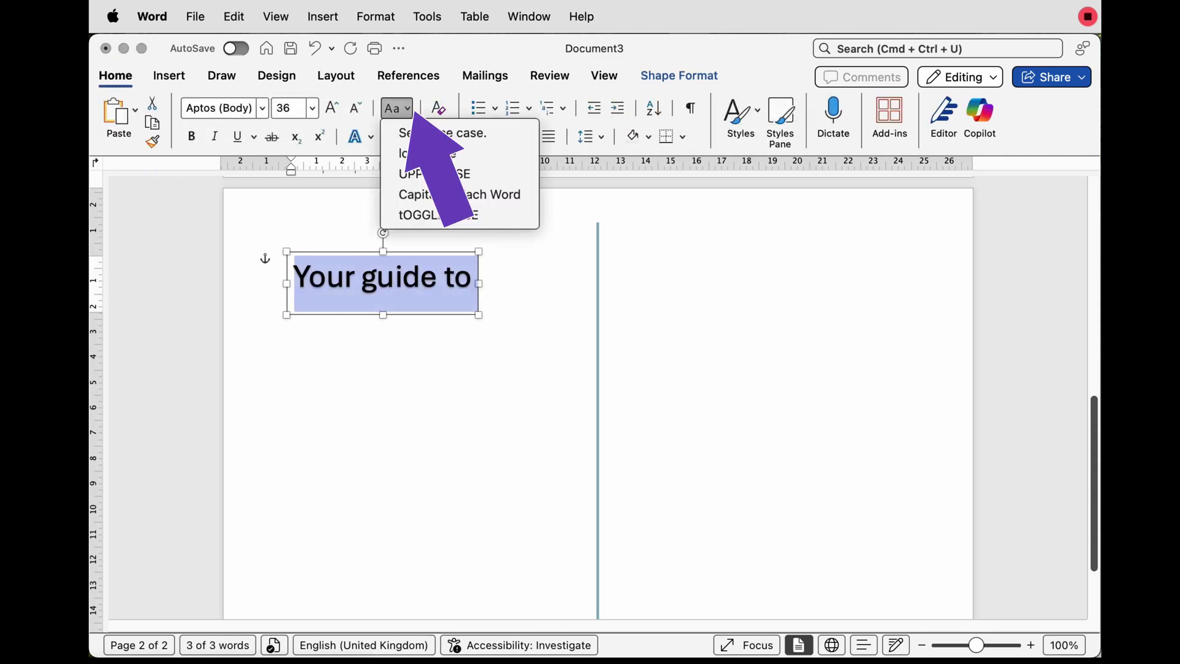
pyautogui.click(434, 174)
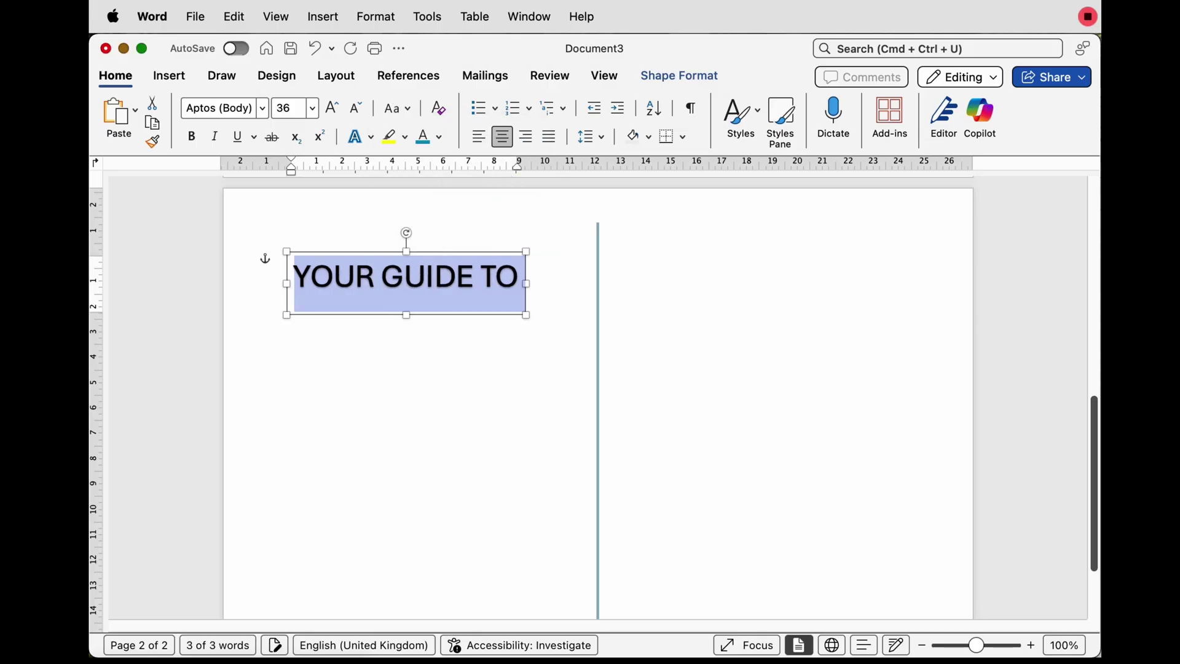
# - Colour the title text with a custom light green mixed on the colour wheel
pyautogui.click(439, 136)
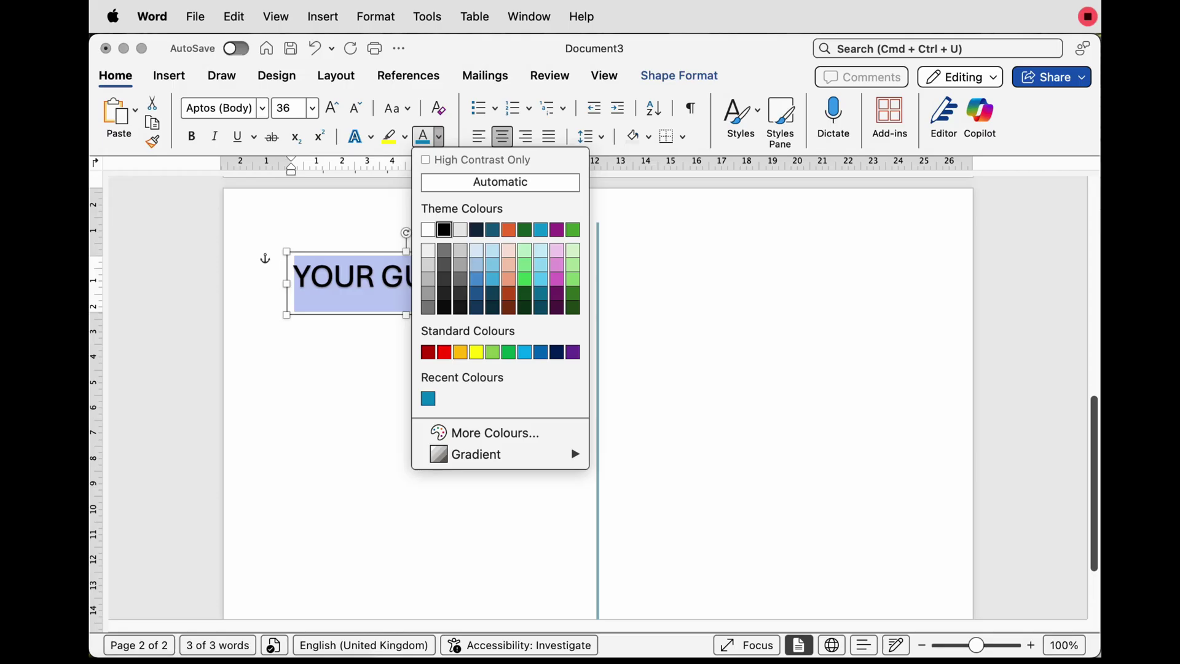
pyautogui.click(495, 433)
pyautogui.moveTo(847, 402); pyautogui.dragTo(683, 402)
pyautogui.moveTo(764, 290)
pyautogui.mouseDown()
pyautogui.moveTo(766, 323)
pyautogui.moveTo(751, 348)
pyautogui.moveTo(717, 330)
pyautogui.moveTo(727, 285)
pyautogui.moveTo(783, 268)
pyautogui.moveTo(767, 245)
pyautogui.mouseUp()
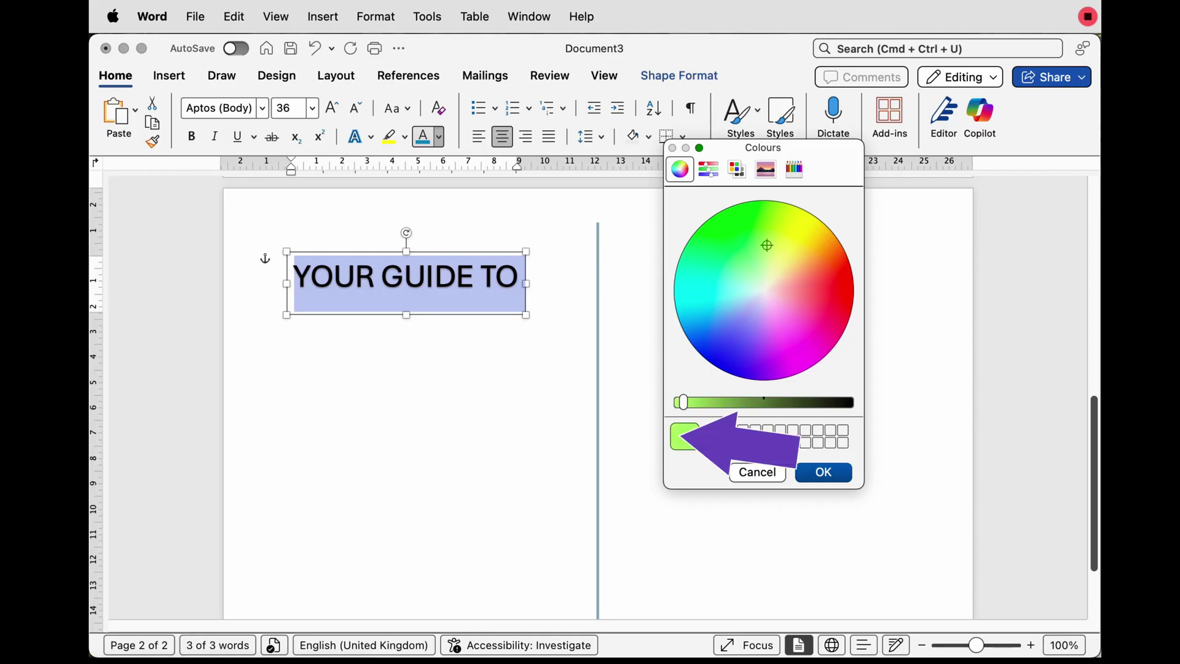
pyautogui.press('Return')
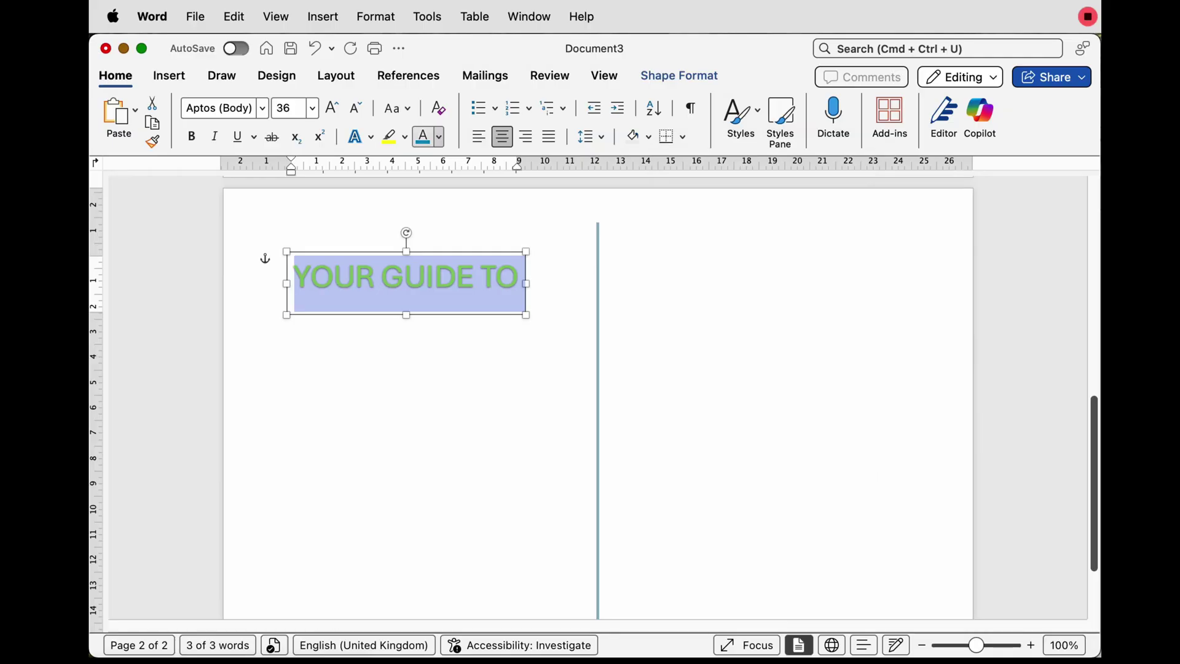
# - Change the title's font colour to the recently used teal blue
pyautogui.click(438, 136)
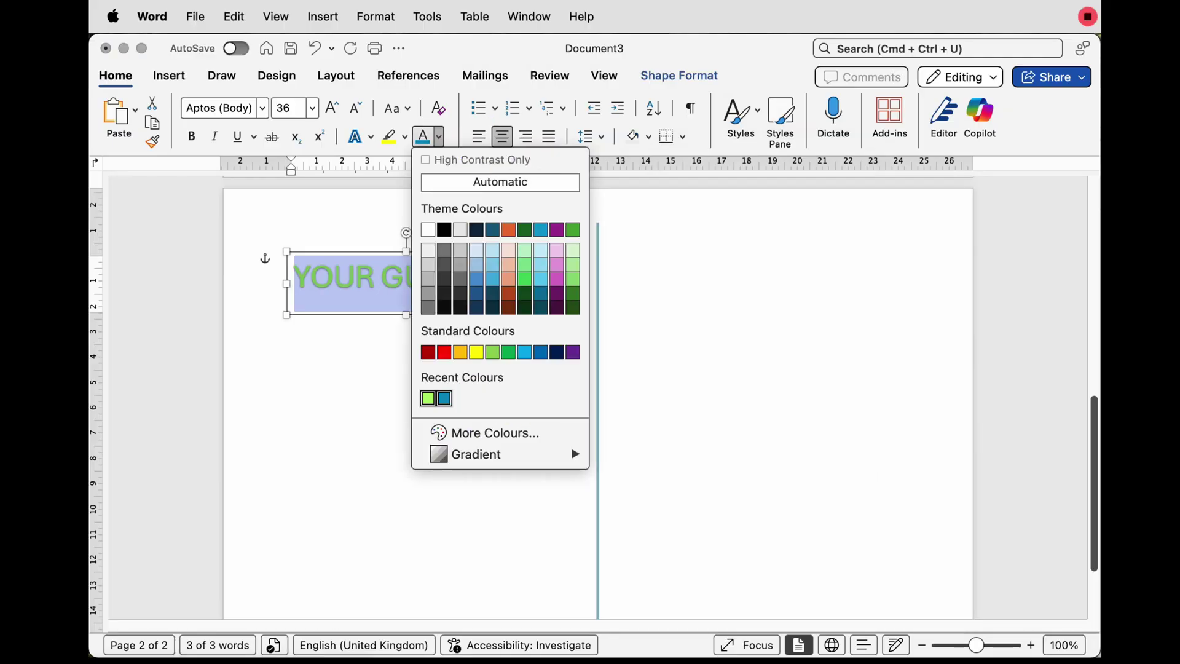
pyautogui.click(444, 398)
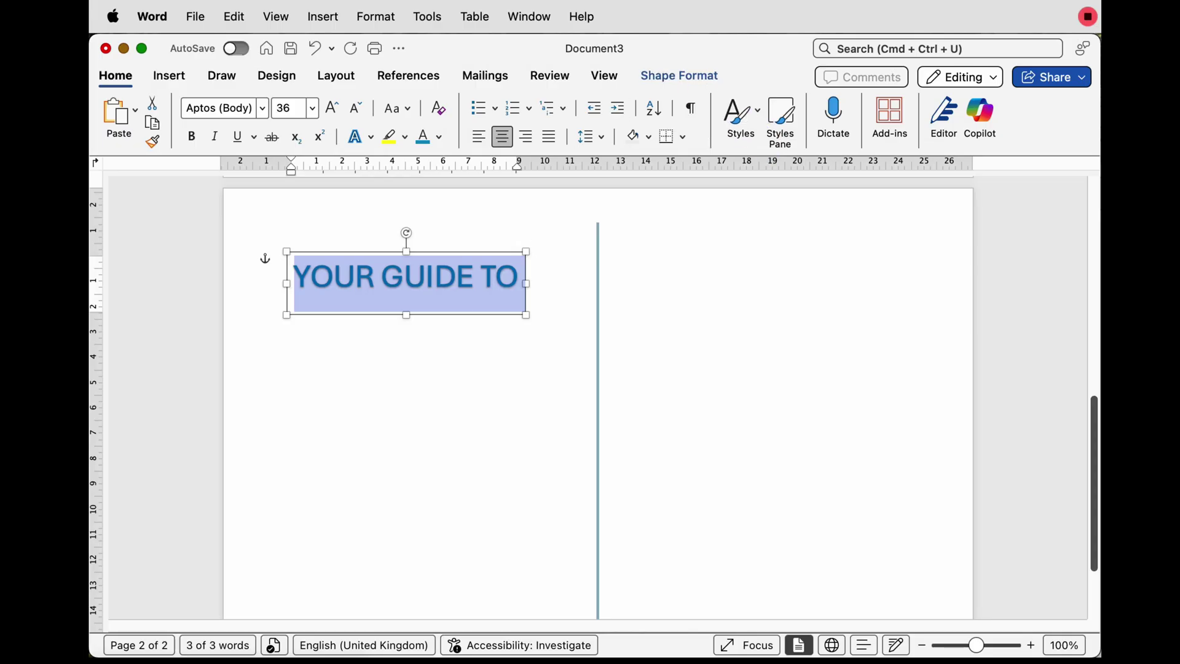
# - Remove the shadow effect from the "YOUR GUIDE TO" title text
pyautogui.click(678, 75)
pyautogui.click(856, 113)
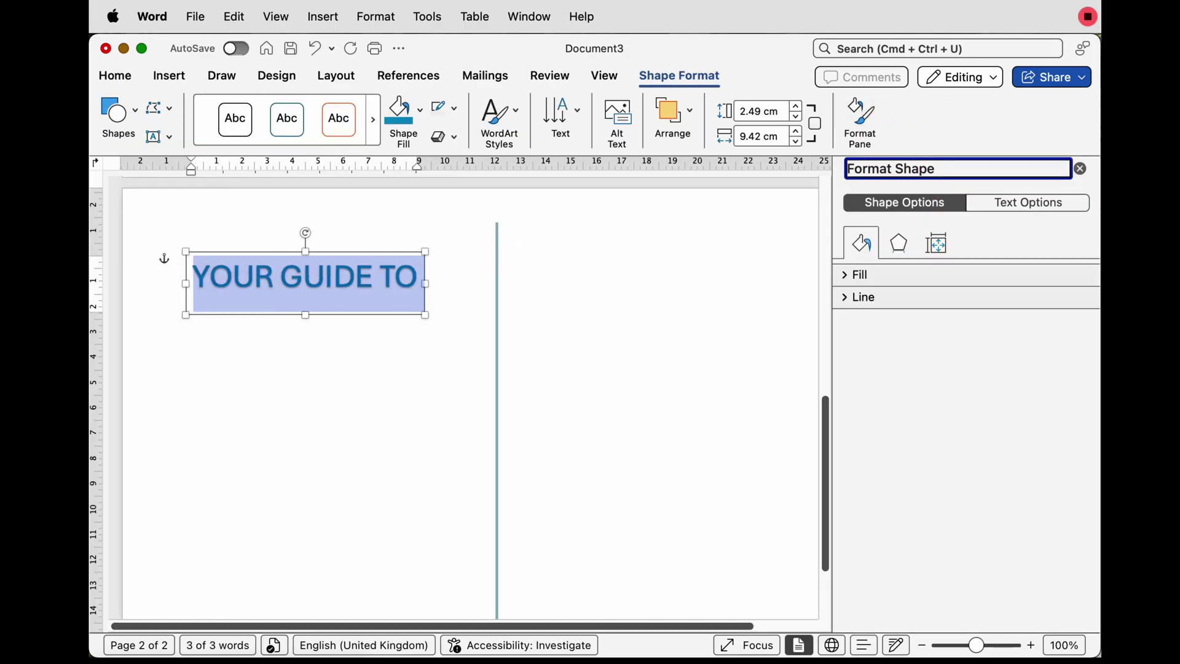
pyautogui.click(1027, 202)
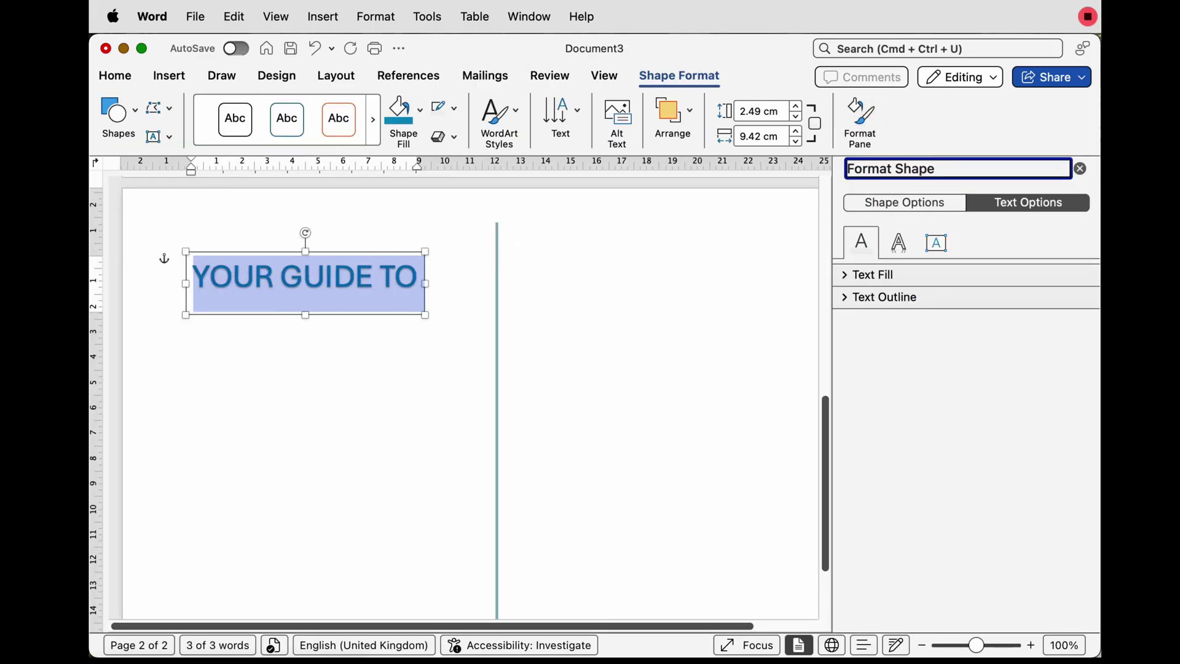
pyautogui.click(899, 242)
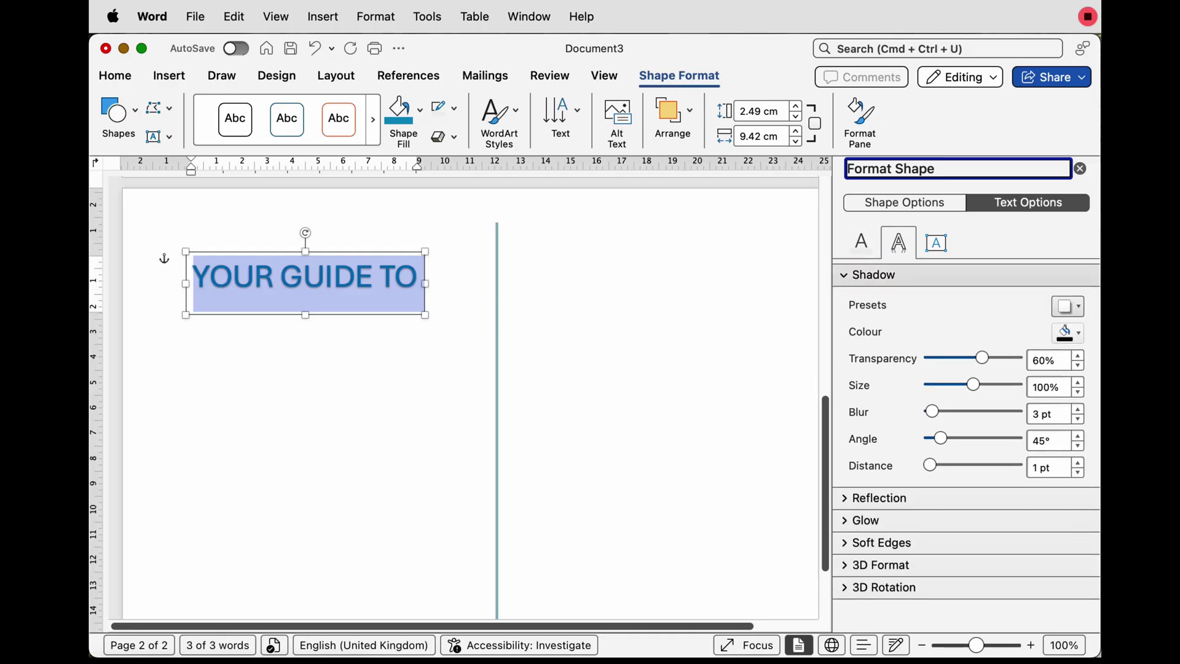
pyautogui.click(1068, 306)
pyautogui.click(1079, 381)
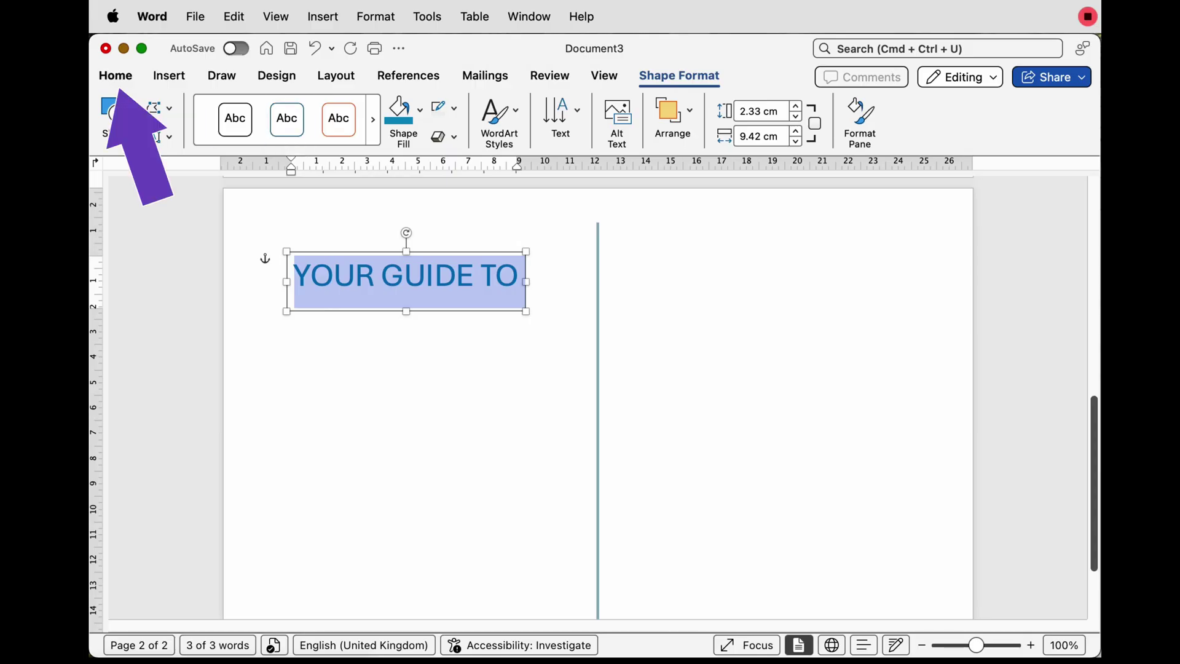
# - Set the "YOUR GUIDE TO" title font to Abadi MT Condensed Extra Bold
pyautogui.click(263, 108)
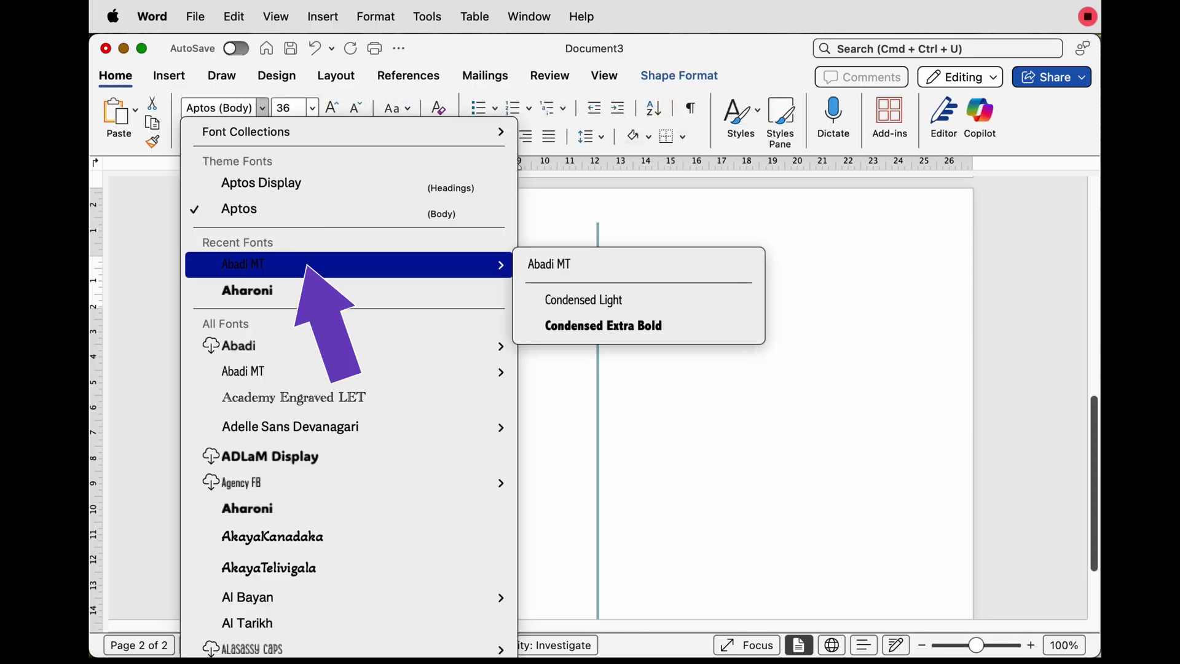
pyautogui.click(191, 136)
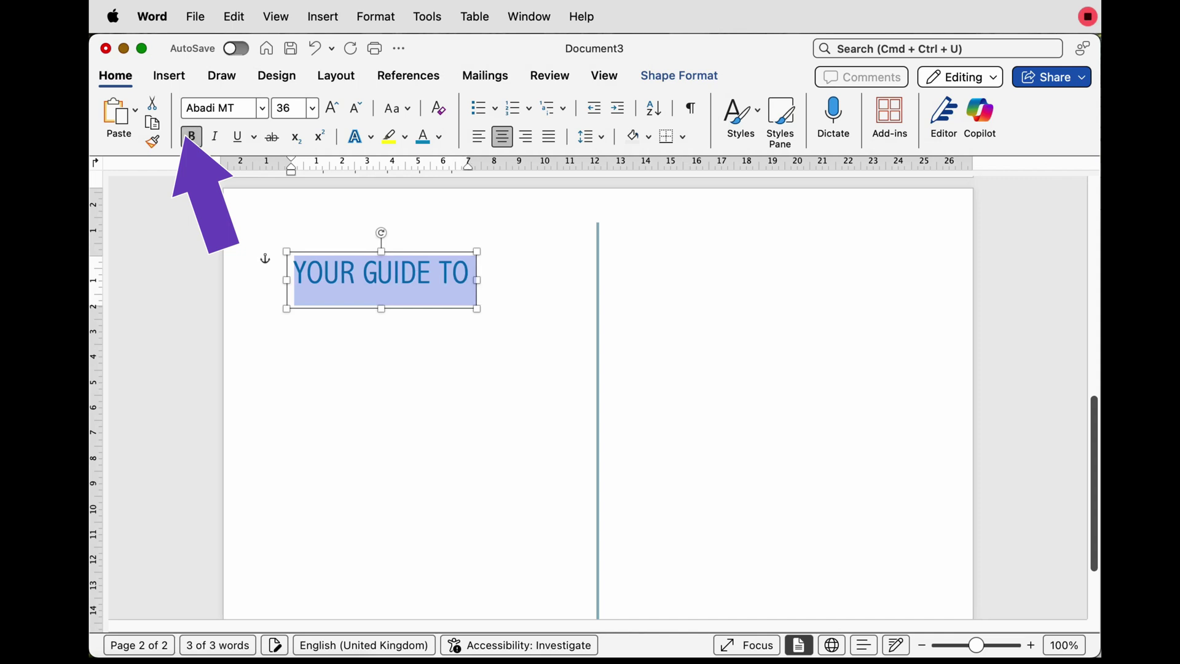
pyautogui.press('super+shift+period')
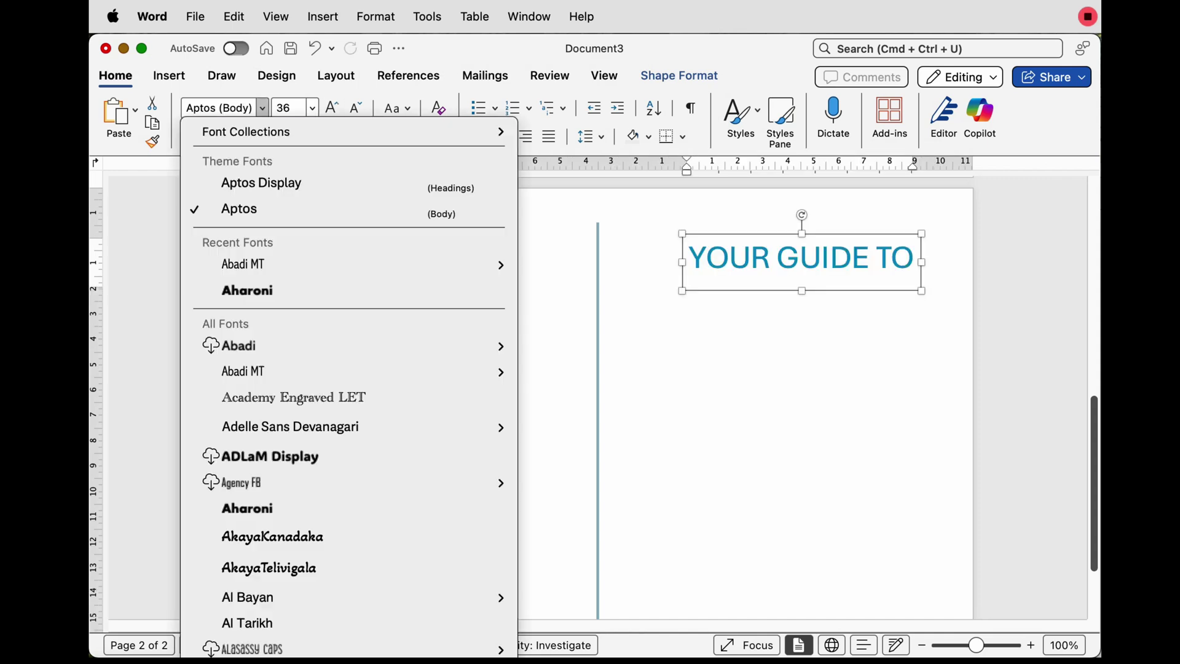
pyautogui.moveTo(348, 264)
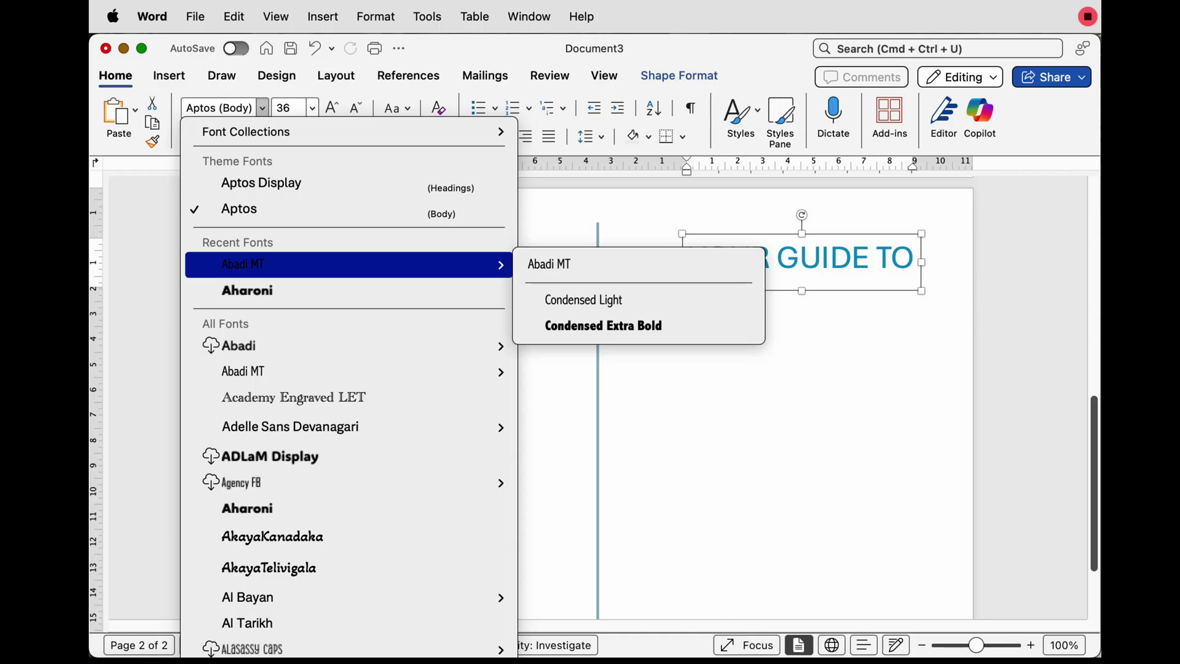
pyautogui.press('Right')
pyautogui.press('Down')
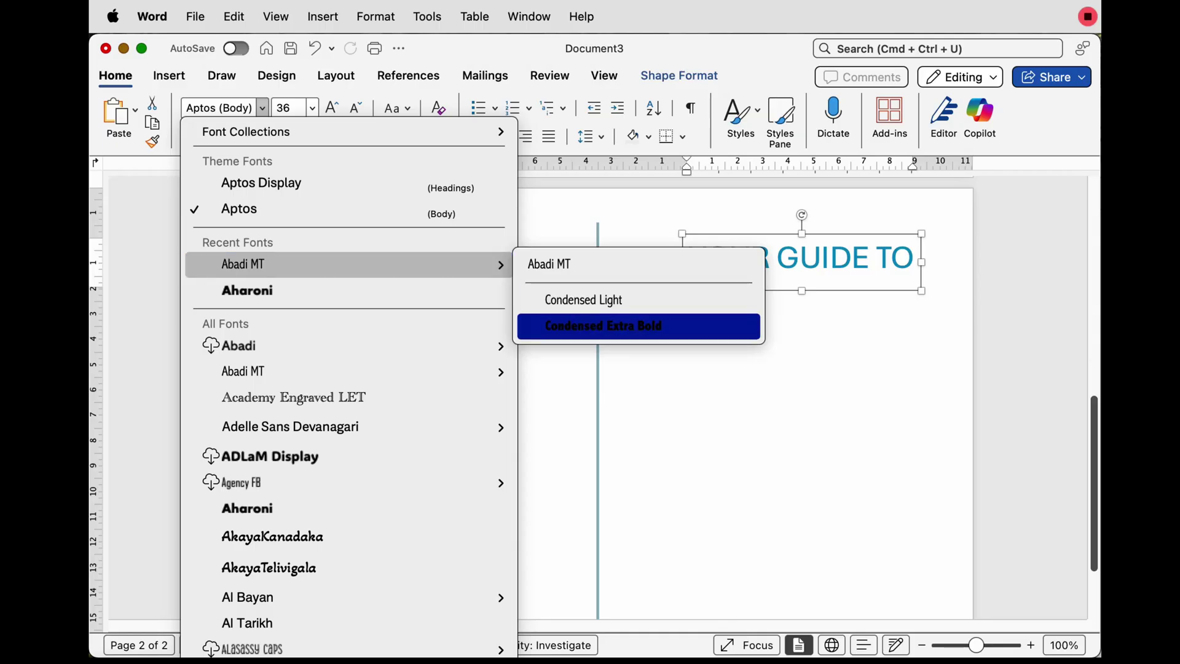
pyautogui.press('Return')
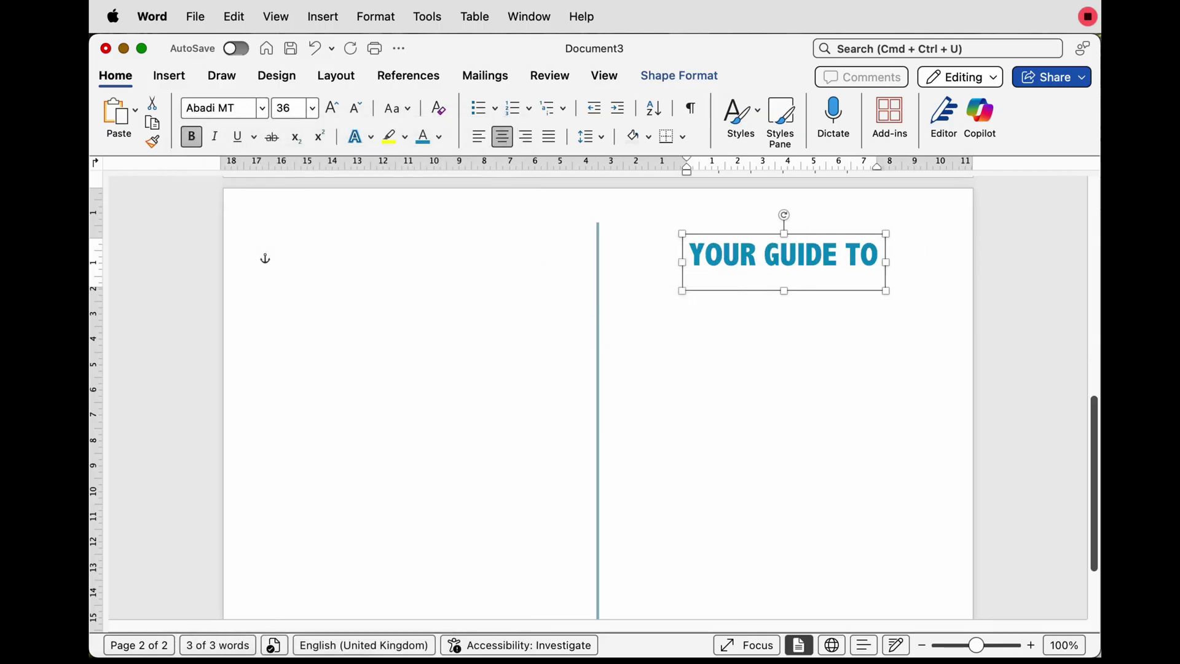
# - Enlarge the "YOUR GUIDE TO" title to 48 pt and centre it near the top of the page's right half
pyautogui.click(332, 108)
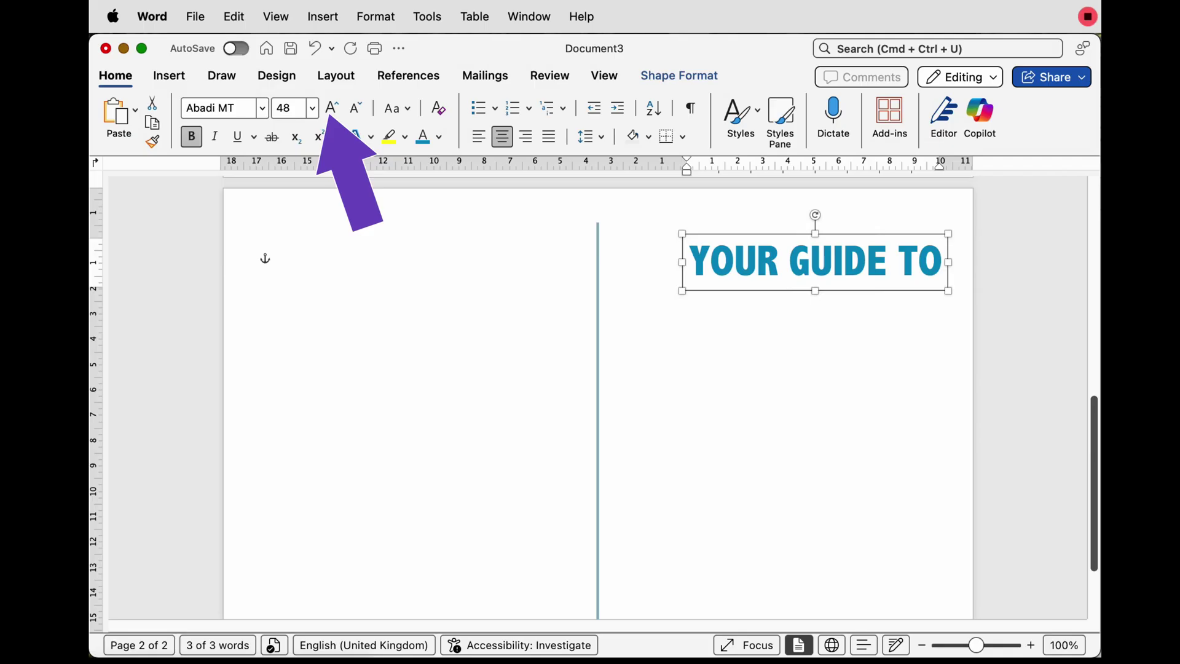
pyautogui.moveTo(821, 271); pyautogui.dragTo(797, 263)
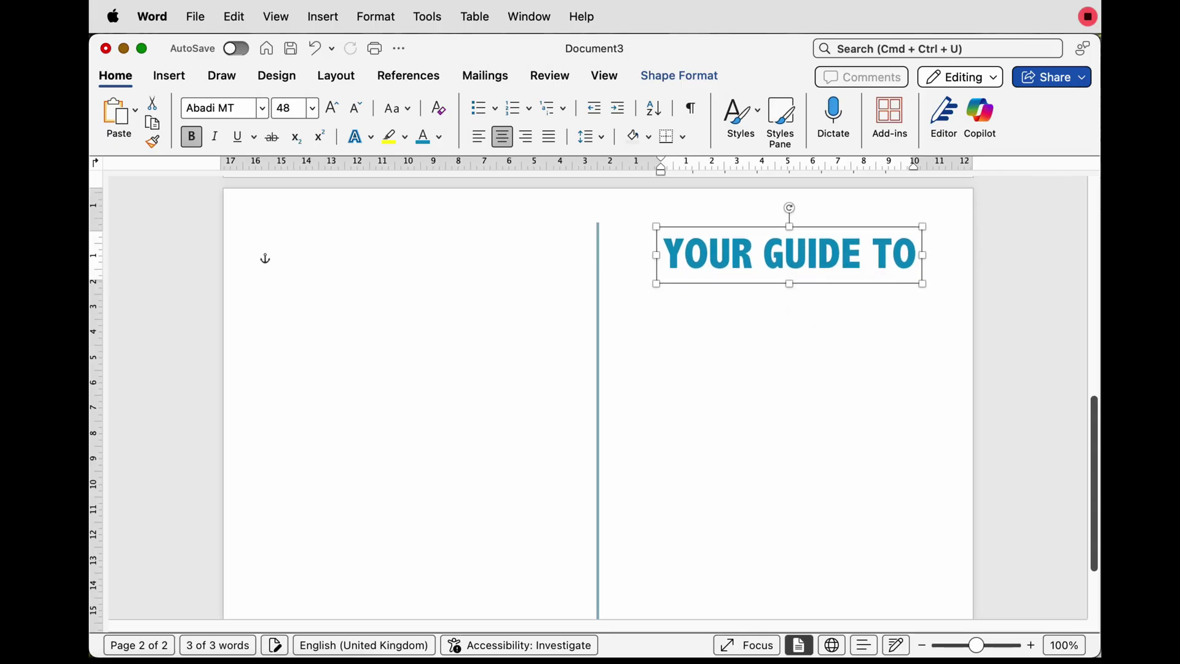
pyautogui.moveTo(785, 253); pyautogui.dragTo(781, 254)
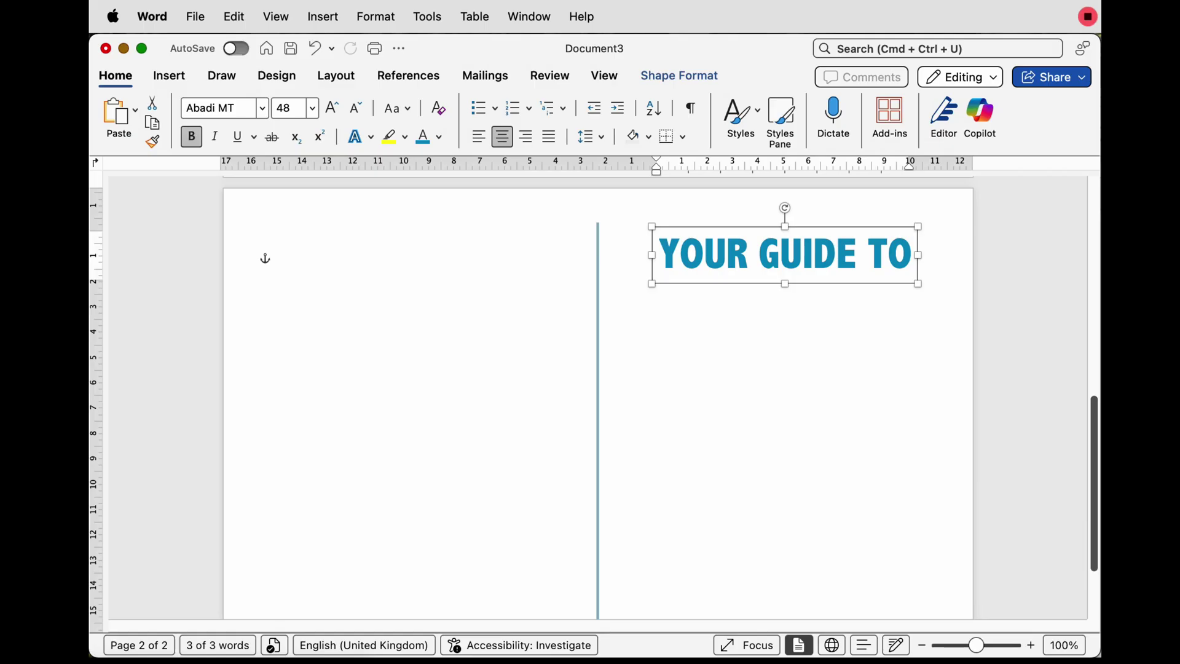
# - Duplicate the title just below itself and replace the copy's text with "STAYING HEALTHY" in uppercase
pyautogui.moveTo(772, 260); pyautogui.dragTo(777, 335)
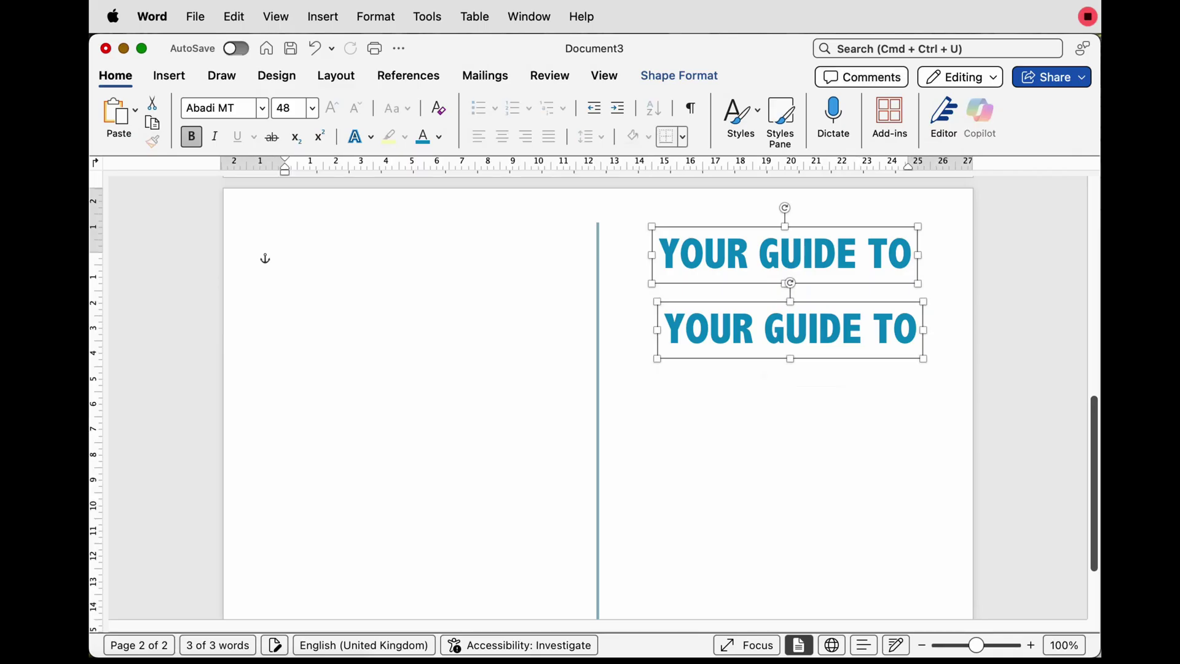
pyautogui.click(818, 329)
pyautogui.click(917, 329)
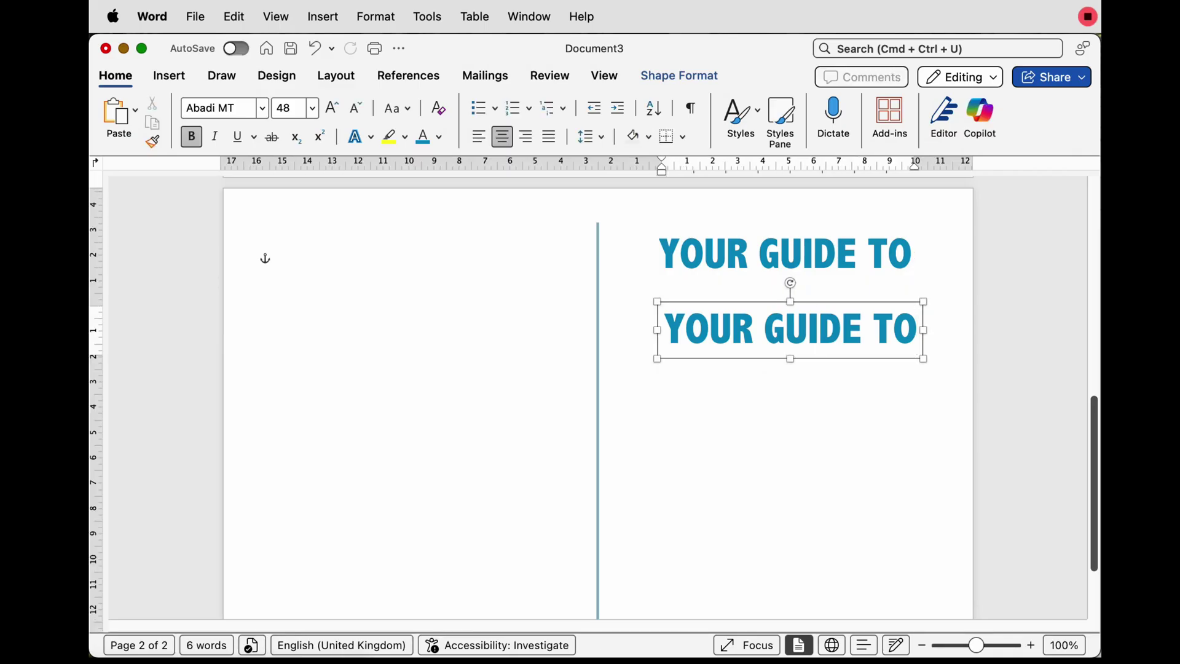
pyautogui.press('super+a')
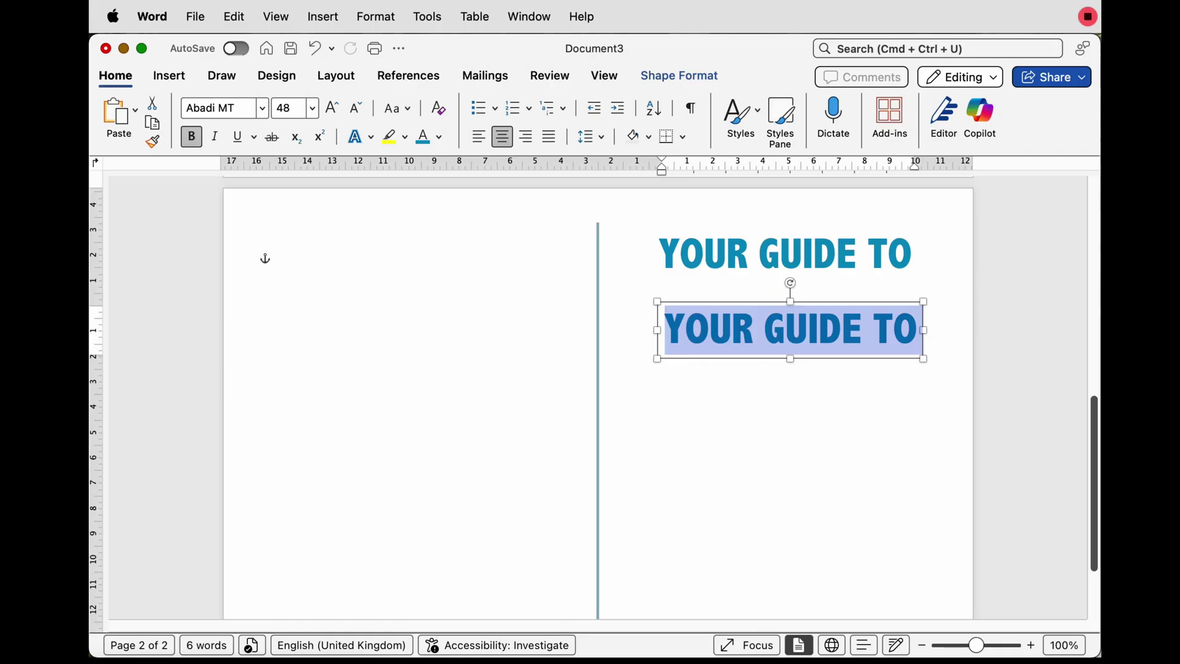
pyautogui.write('Staying healthy')
pyautogui.press('super+a')
pyautogui.press('super+shift+a')
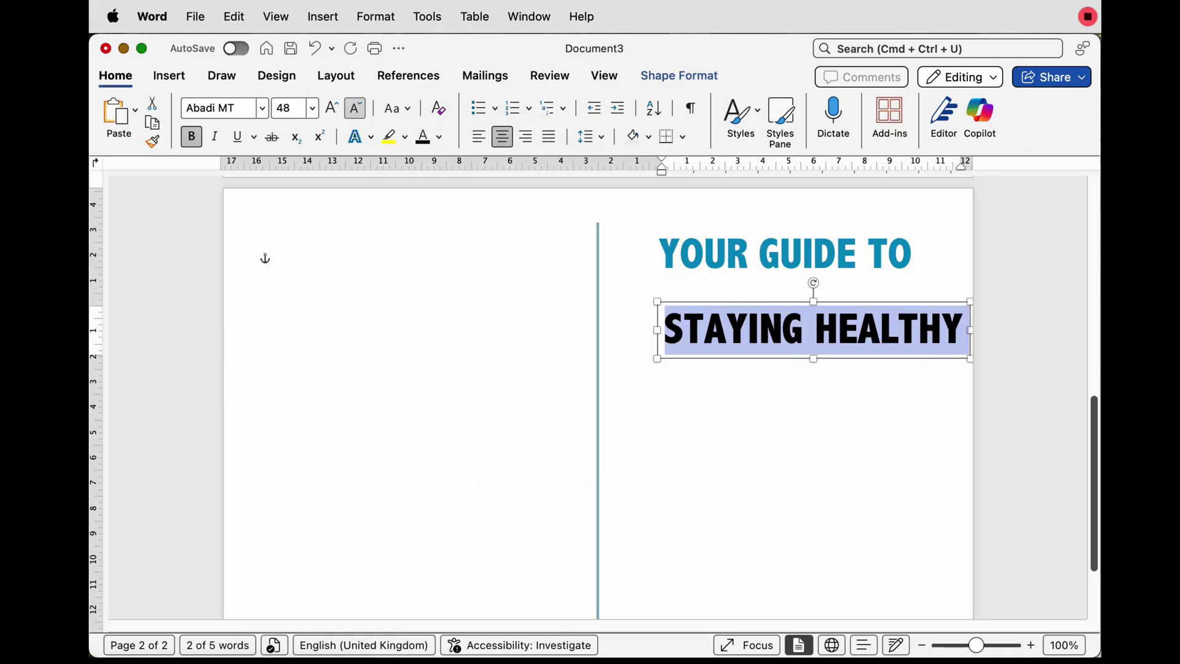
# - Reduce the "STAYING HEALTHY" text to 36 pt and place it directly beneath "YOUR GUIDE TO"
pyautogui.click(354, 108)
pyautogui.click(799, 301)
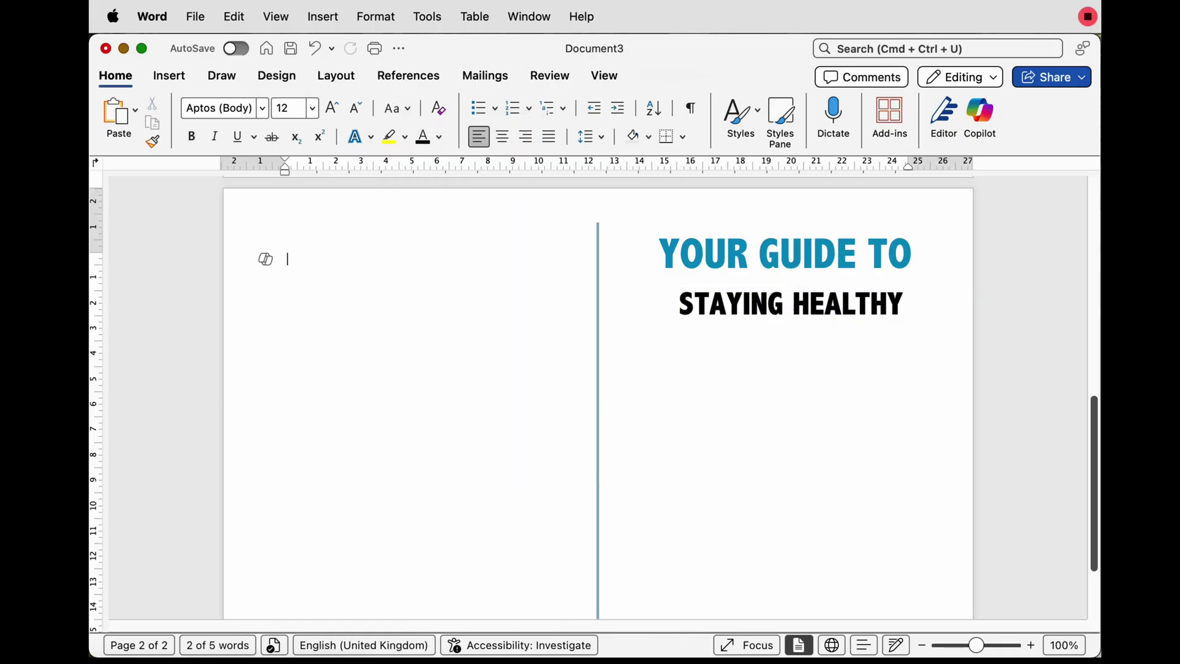
pyautogui.moveTo(813, 306)
pyautogui.mouseDown()
pyautogui.moveTo(817, 284)
pyautogui.moveTo(818, 297)
pyautogui.mouseUp()
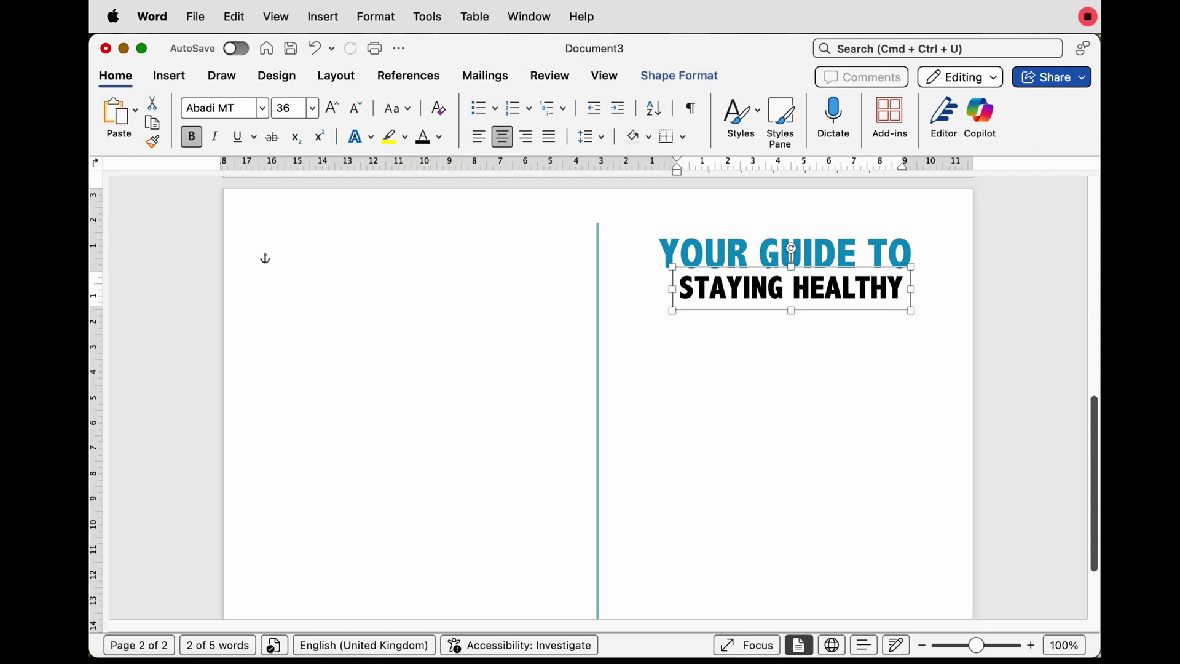
# - Duplicate "STAYING HEALTHY" onto the page's left half and lower right half, and replace one lower right copy's text with "Simple Steps to Boost"
pyautogui.moveTo(790, 299)
pyautogui.mouseDown()
pyautogui.moveTo(789, 320)
pyautogui.moveTo(666, 349)
pyautogui.moveTo(418, 279)
pyautogui.mouseUp()
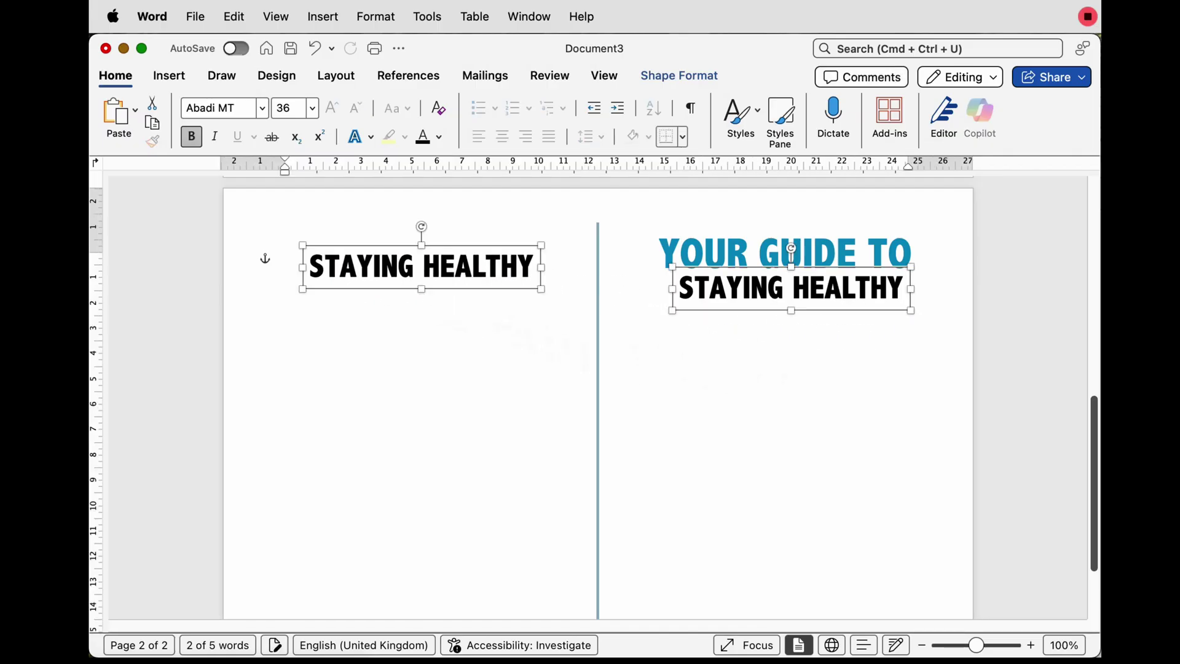
pyautogui.moveTo(793, 303)
pyautogui.mouseDown()
pyautogui.moveTo(664, 369)
pyautogui.moveTo(767, 445)
pyautogui.moveTo(795, 438)
pyautogui.moveTo(786, 550)
pyautogui.mouseUp()
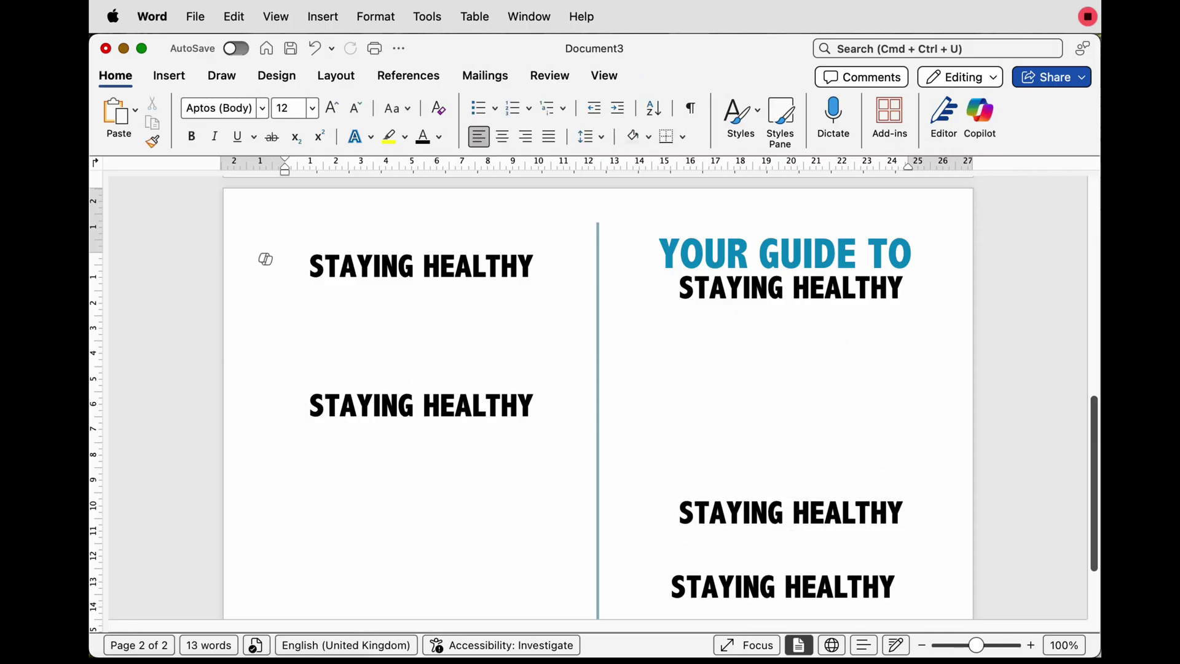
pyautogui.click(791, 512)
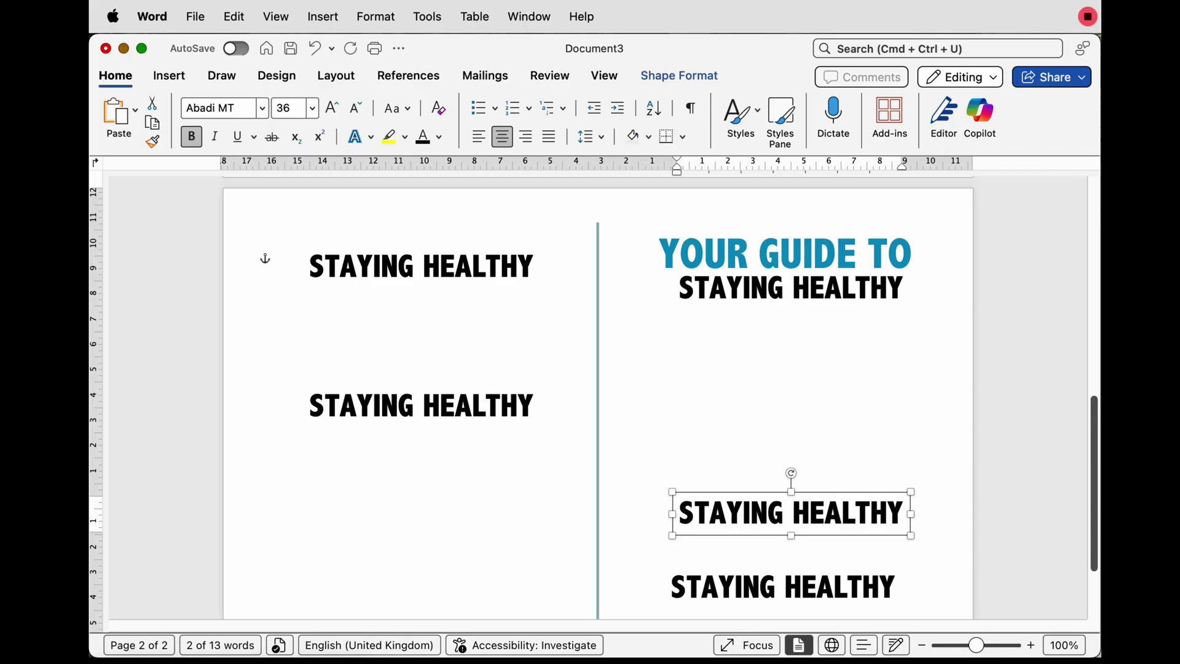
pyautogui.press('super+a')
pyautogui.write('Simple Steps to Boost')
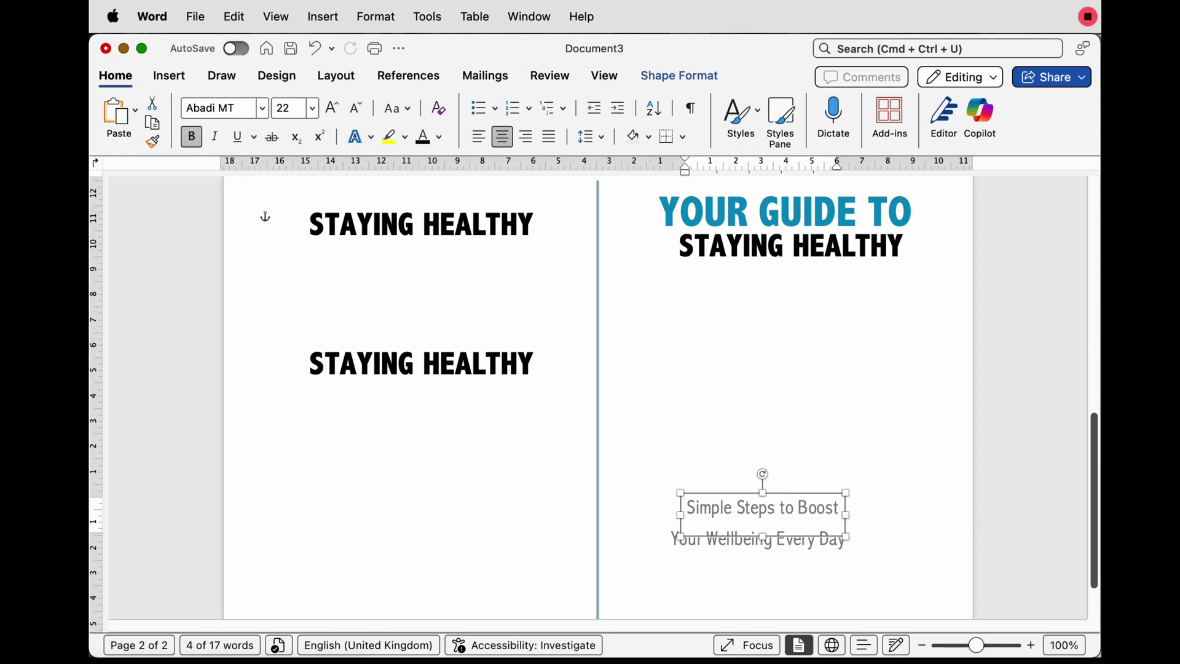
# - Move "Simple Steps to Boost" just above "Your Wellbeing Every Day" and align the two lines on their horizontal centres
pyautogui.moveTo(762, 516); pyautogui.dragTo(755, 529)
pyautogui.click(758, 539)
pyautogui.keyDown('shift'); pyautogui.click(754, 512); pyautogui.keyUp('shift')
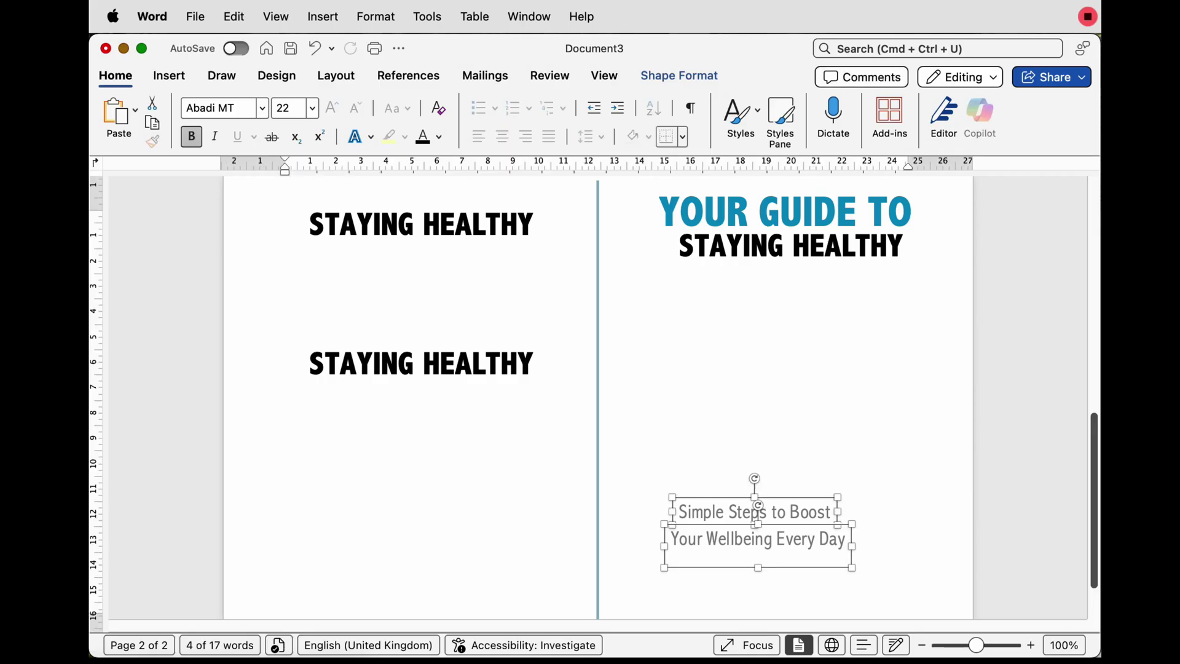
pyautogui.click(679, 76)
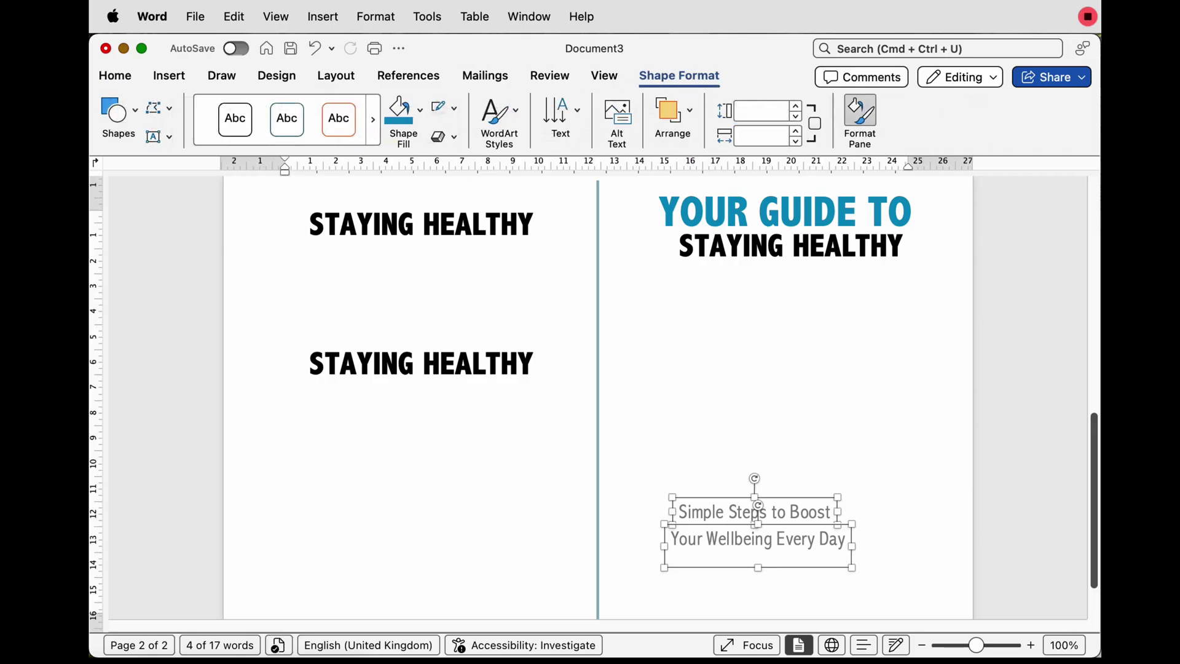
pyautogui.click(673, 113)
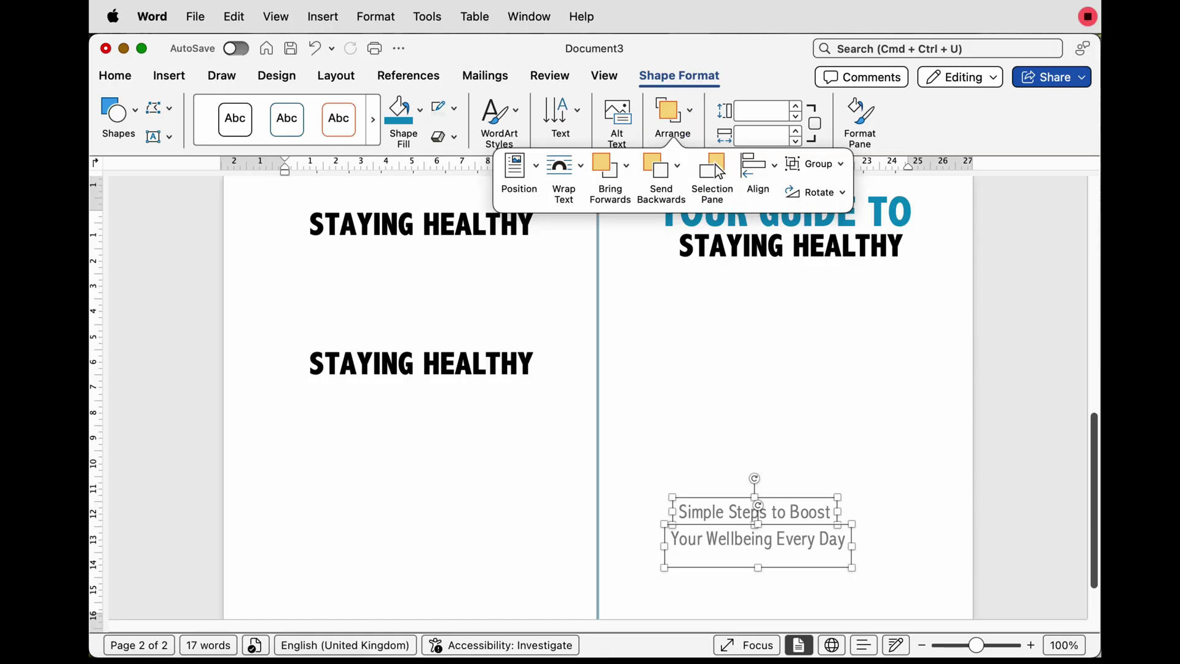
pyautogui.click(757, 166)
pyautogui.click(817, 237)
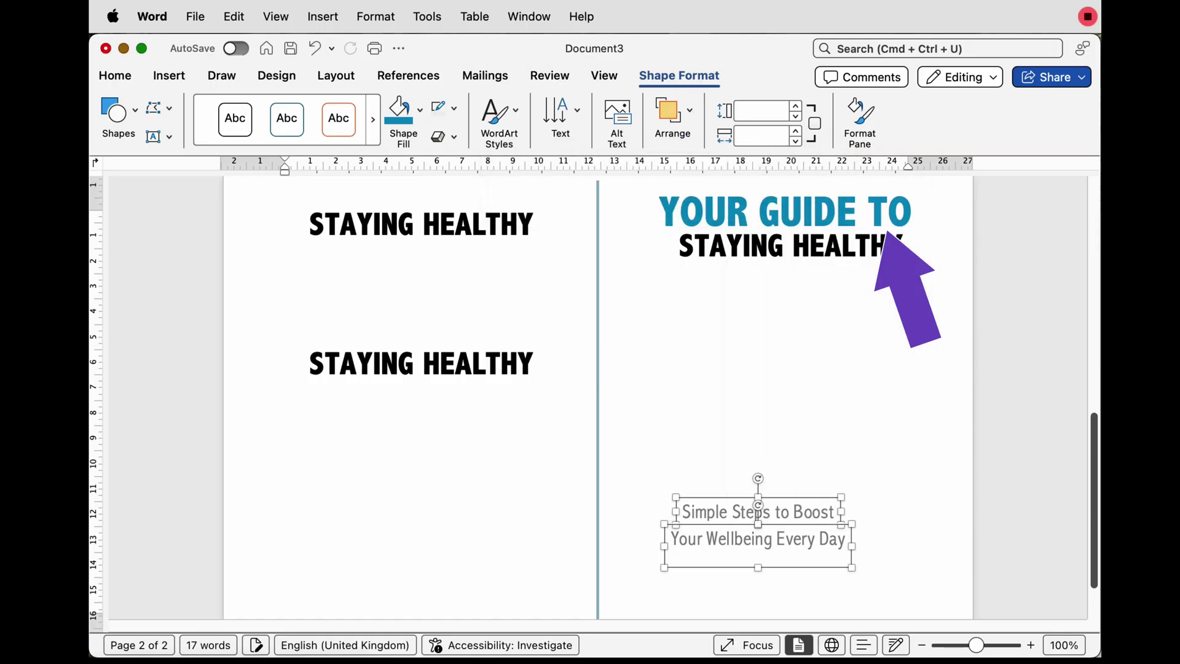
# - Group the two tagline lines and move the group to the bottom centre of the page's right half
pyautogui.click(673, 114)
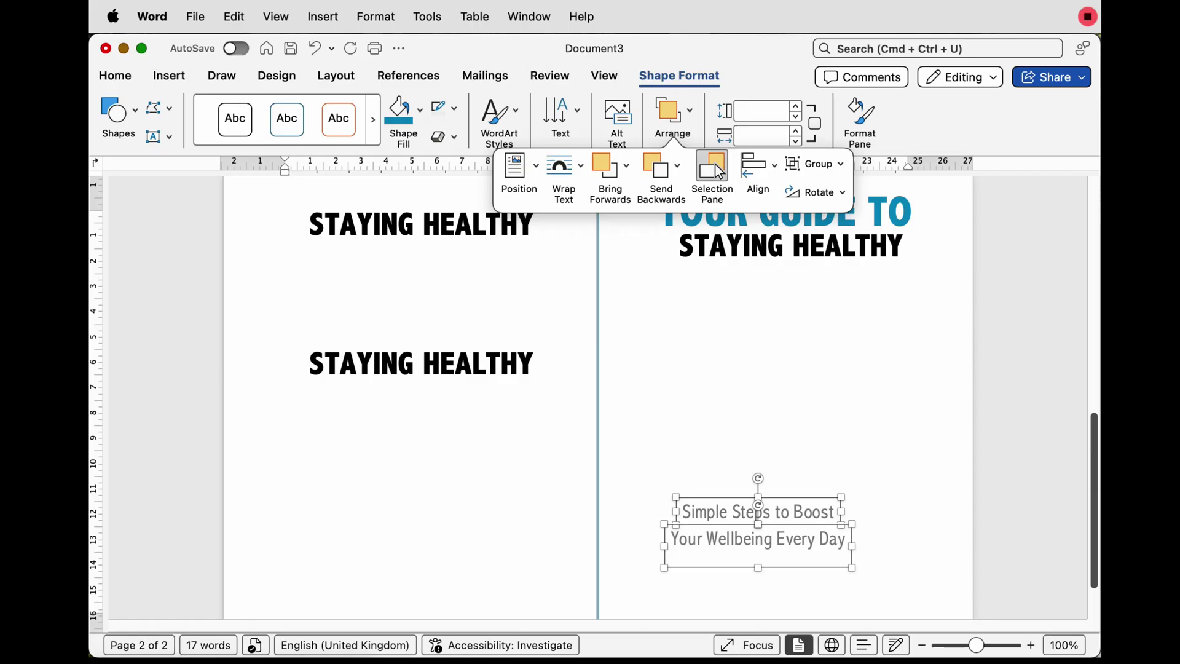
pyautogui.click(815, 164)
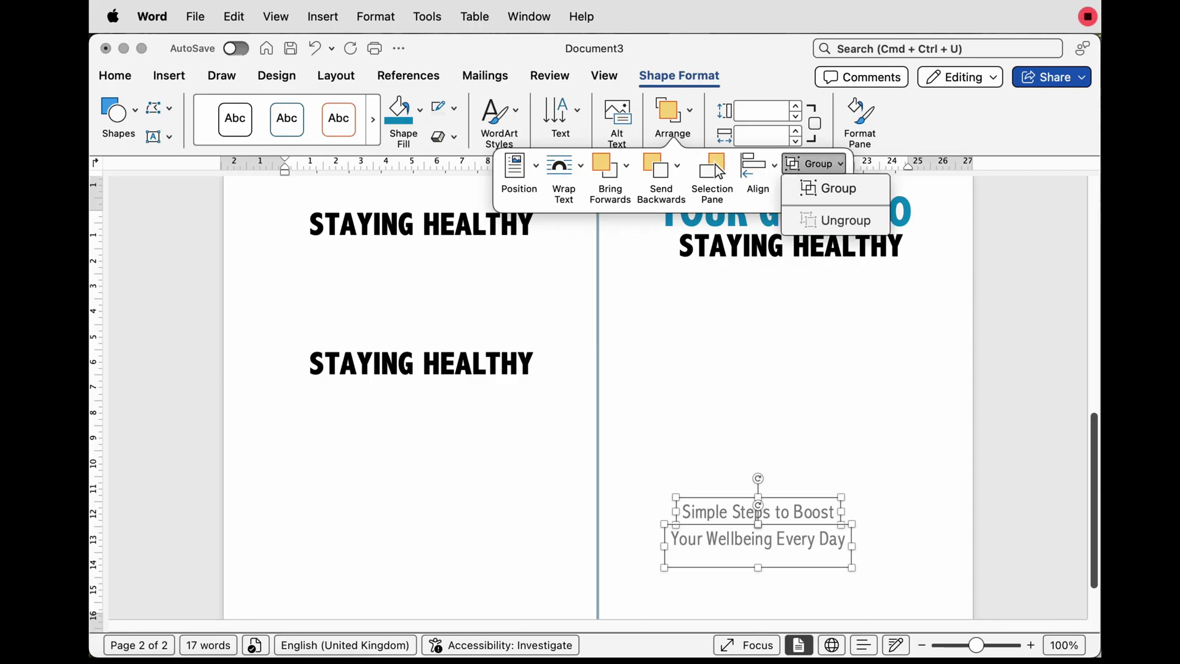
pyautogui.click(829, 188)
pyautogui.moveTo(757, 528); pyautogui.dragTo(810, 555)
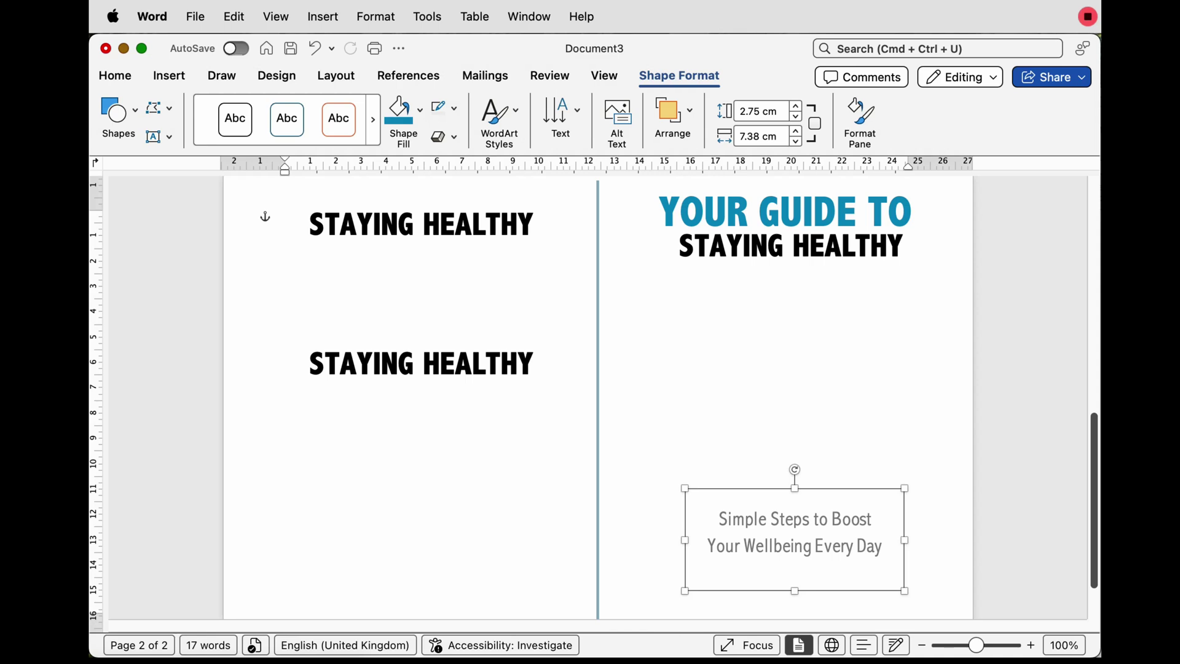
# - Draw a rounded rectangle about 10 cm wide and 2 cm high over the left half's upper "STAYING HEALTHY" heading and remove its outline
pyautogui.press('super+grave')
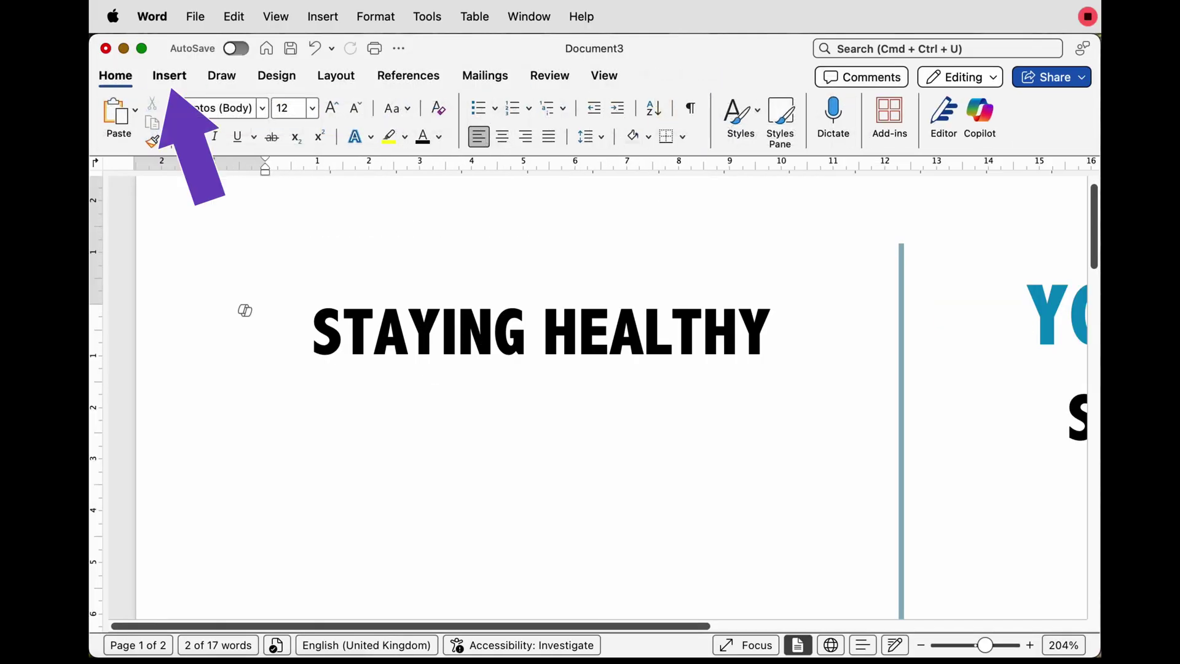
pyautogui.click(169, 76)
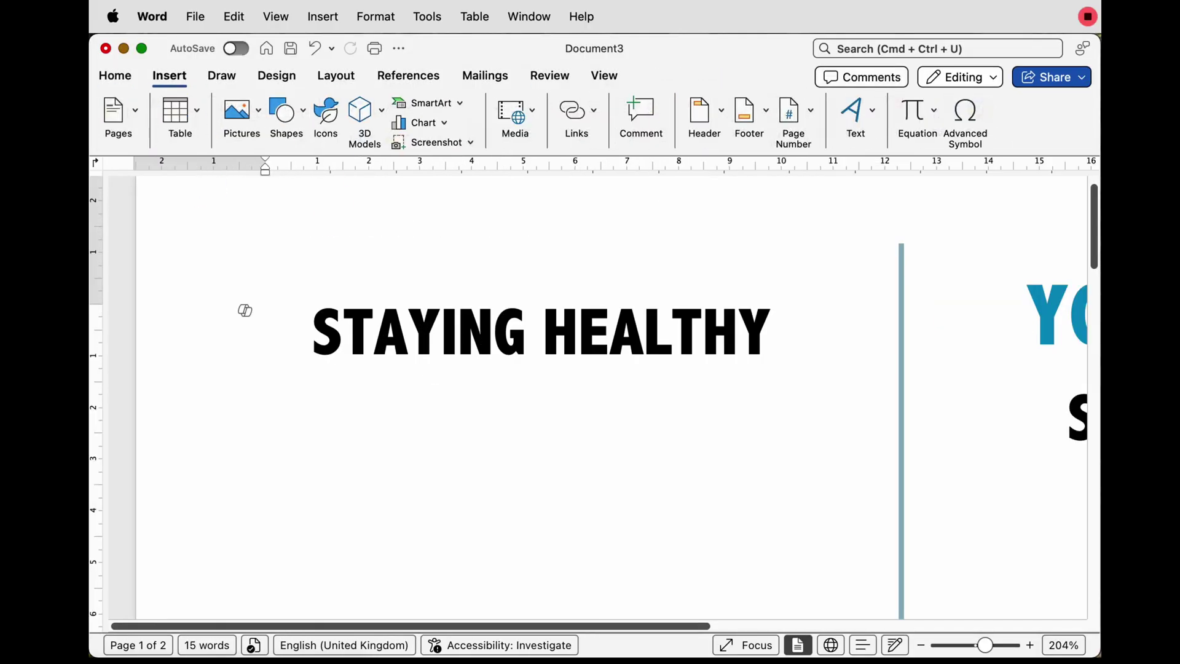
pyautogui.click(303, 117)
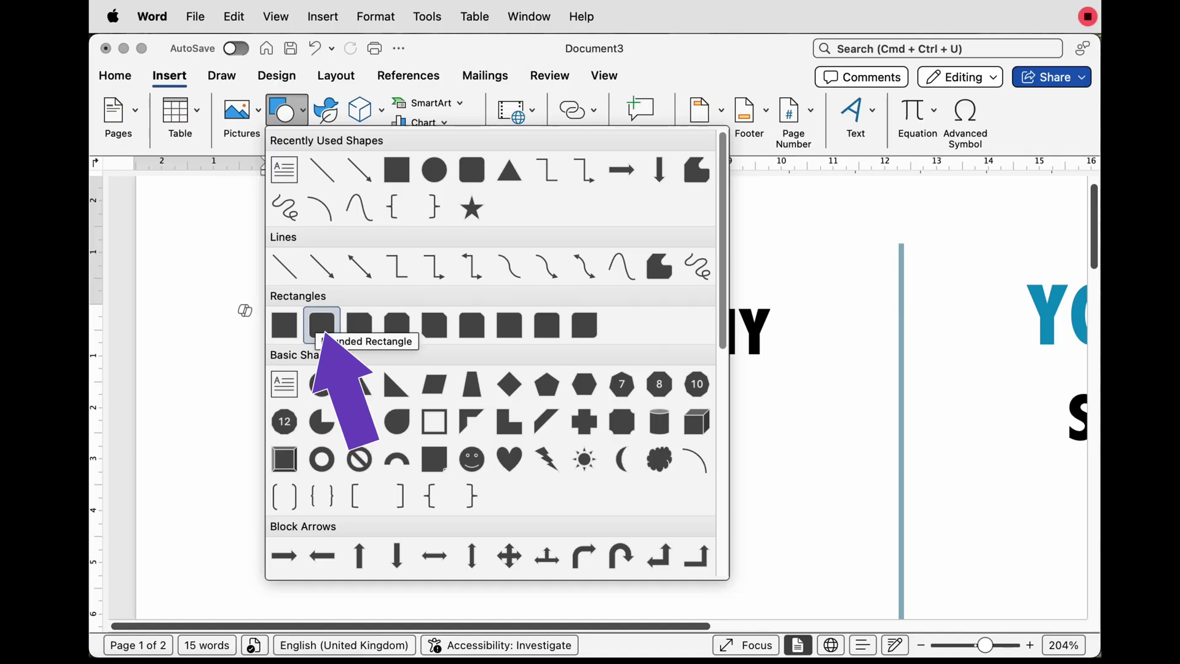
pyautogui.click(322, 325)
pyautogui.moveTo(287, 285); pyautogui.dragTo(807, 387)
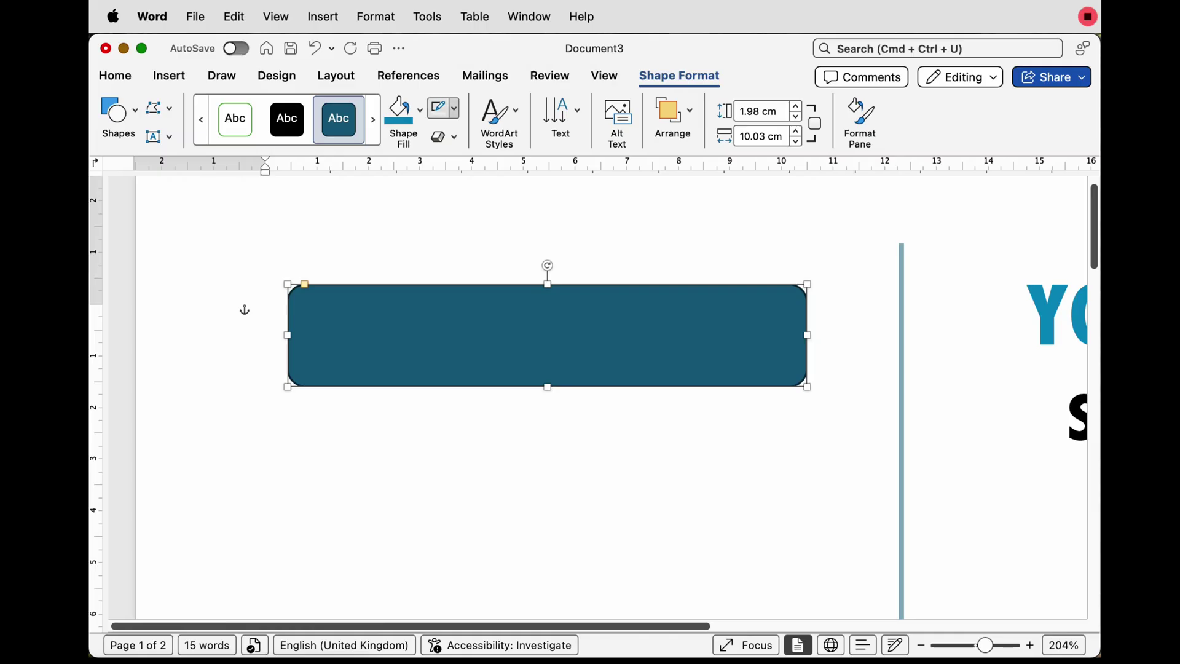
pyautogui.click(454, 108)
pyautogui.click(515, 153)
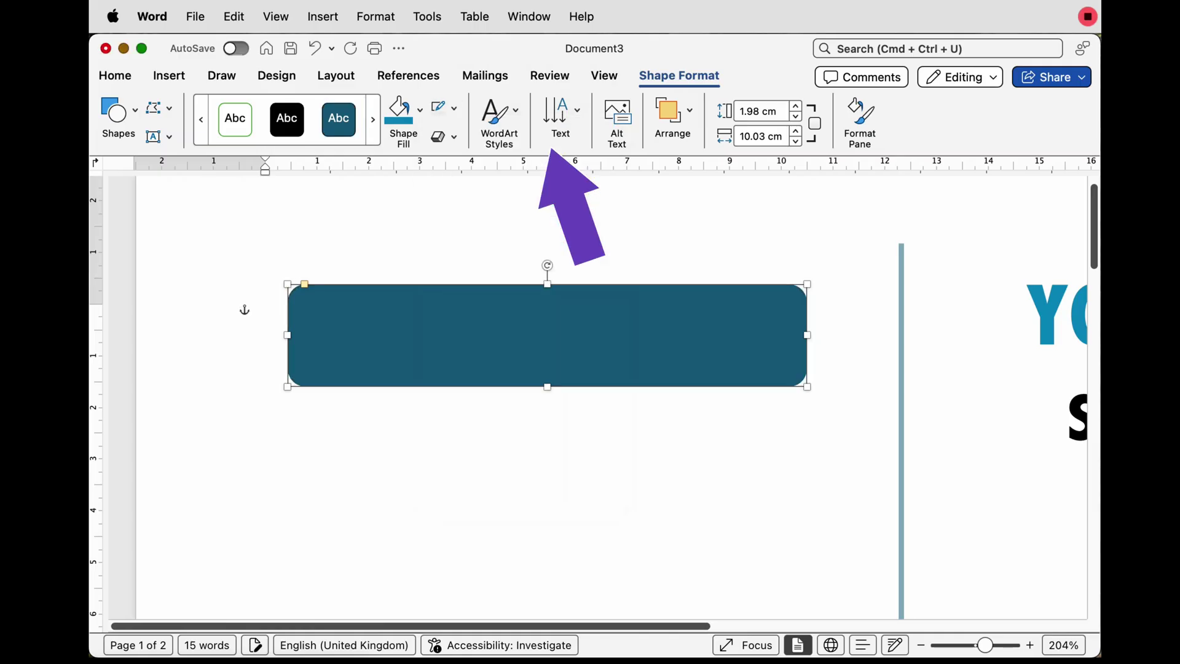
# - Fill the rounded rectangle with the recently used blue and send it to the back, positioned behind the "STAYING HEALTHY" heading
pyautogui.click(419, 109)
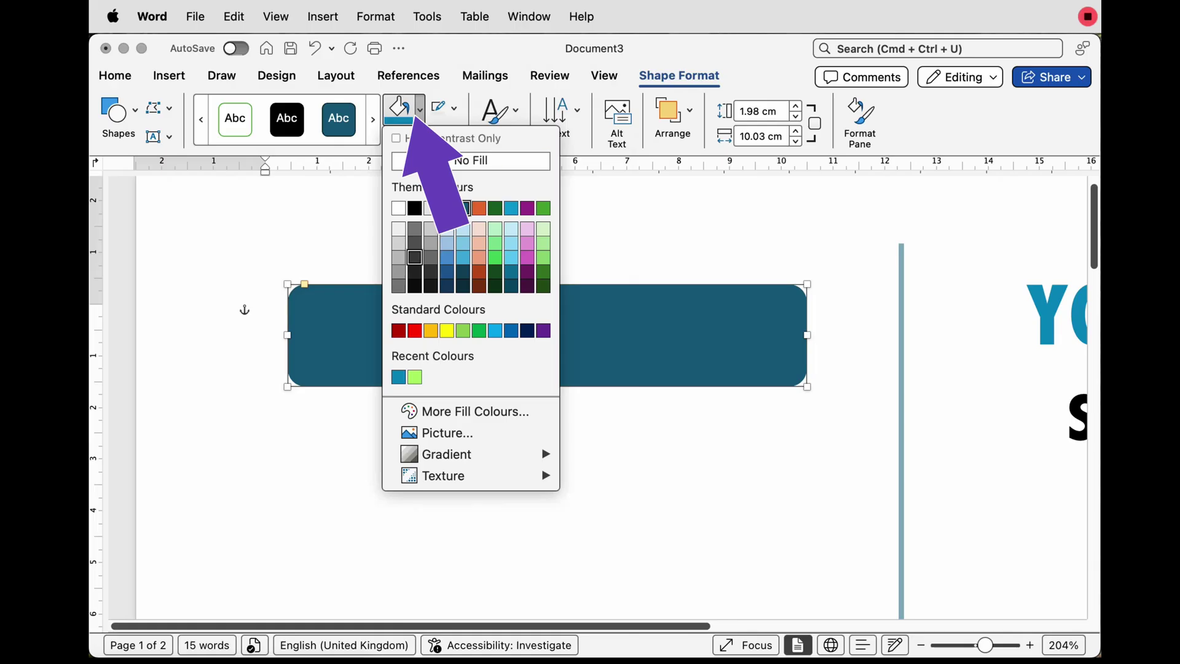
pyautogui.click(399, 377)
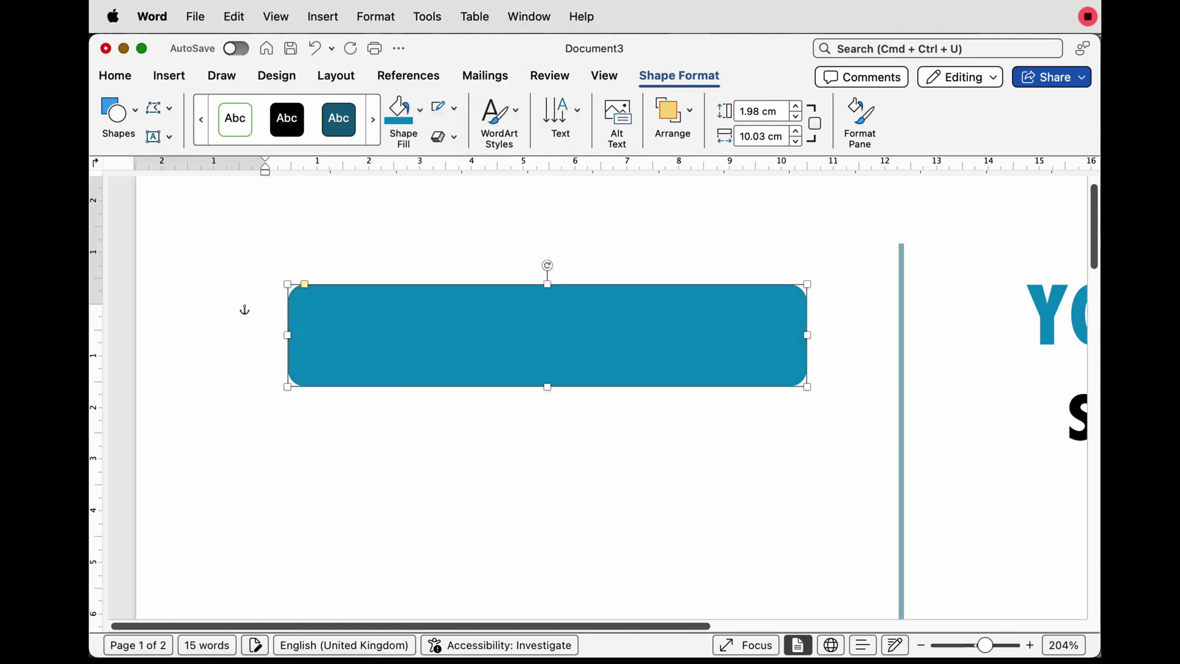
pyautogui.moveTo(588, 332)
pyautogui.mouseDown()
pyautogui.moveTo(571, 403)
pyautogui.moveTo(583, 339)
pyautogui.moveTo(583, 376)
pyautogui.mouseUp()
pyautogui.click(673, 116)
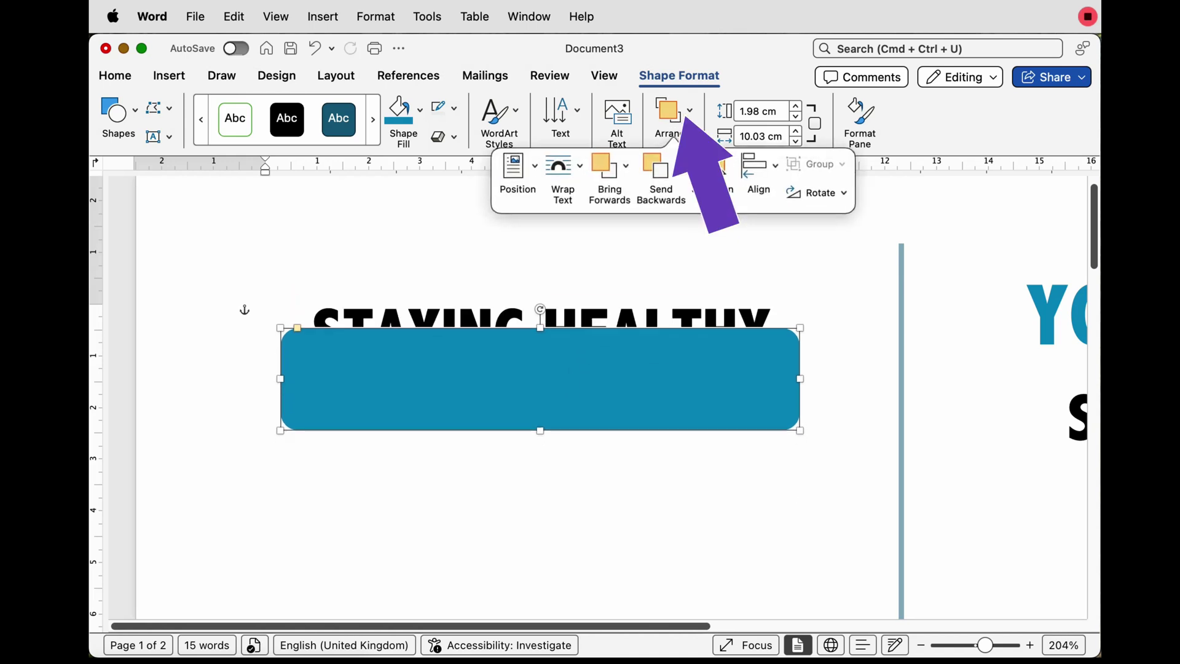
pyautogui.click(677, 166)
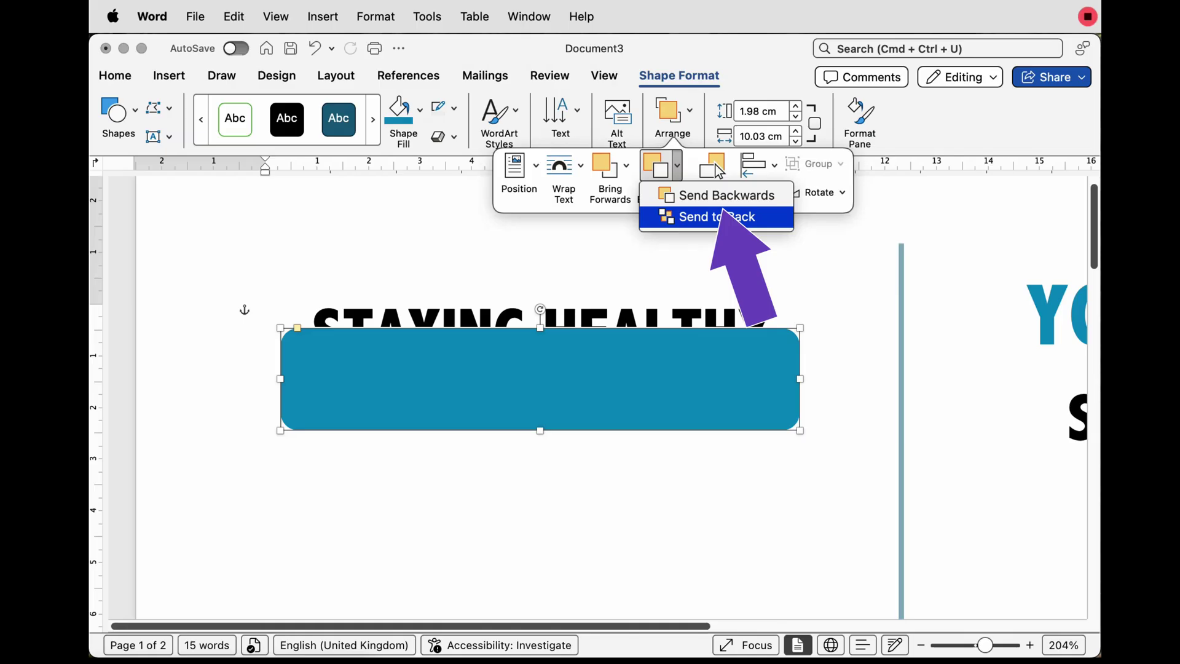
pyautogui.click(713, 216)
pyautogui.moveTo(550, 413); pyautogui.dragTo(552, 368)
# - Replace the "STAYING HEALTHY" text over the blue rectangle with "Preventive Care & Extra Tips"
pyautogui.click(509, 362)
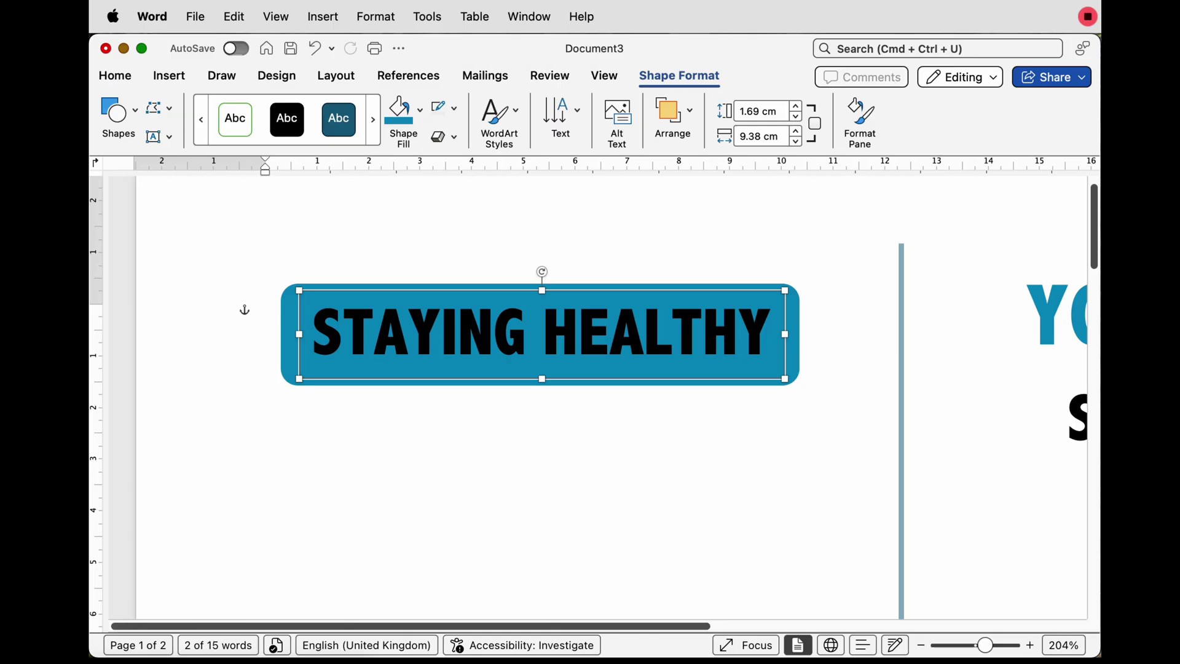
pyautogui.click(579, 335)
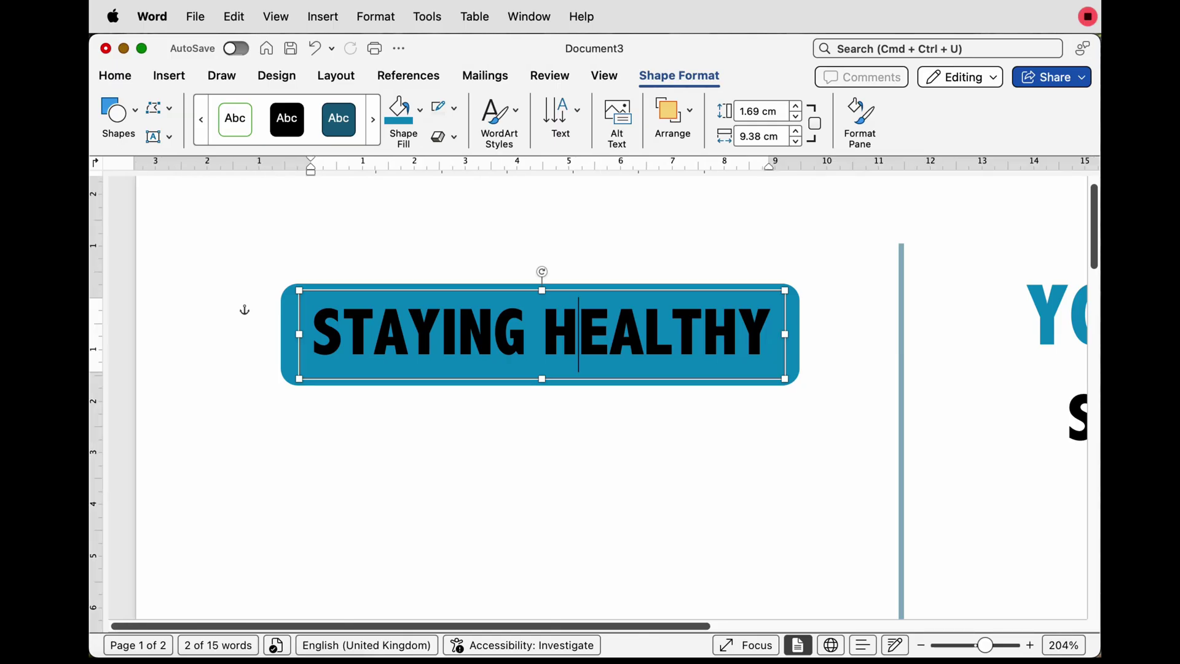
pyautogui.press('super+a')
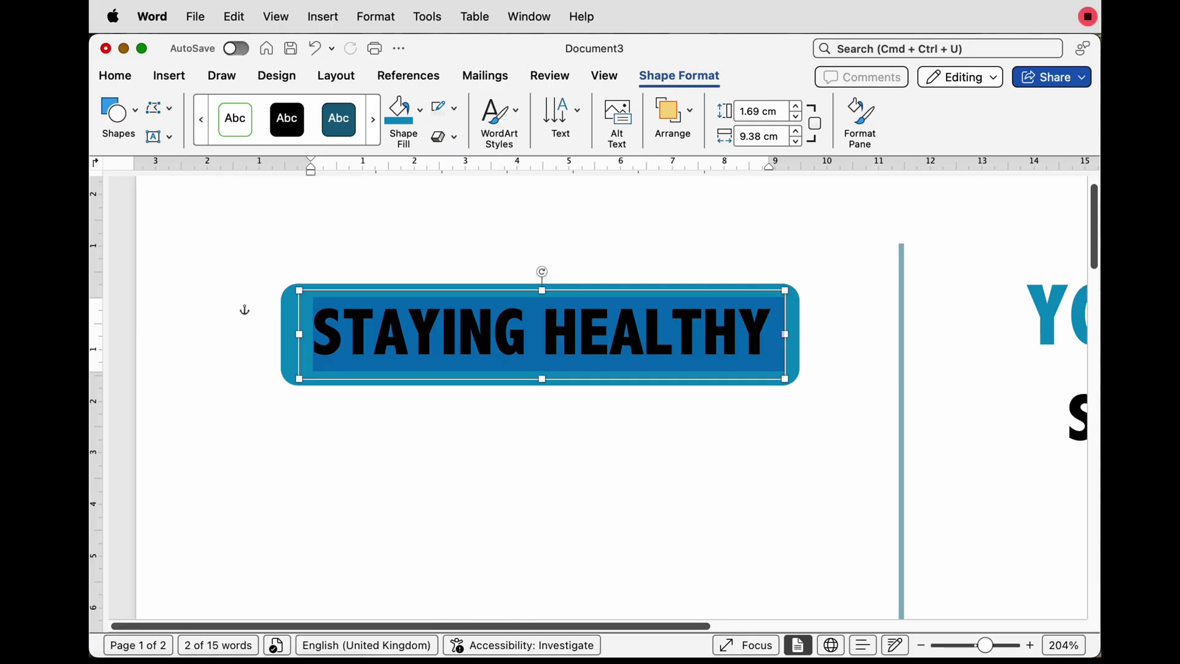
pyautogui.write('Preventive')
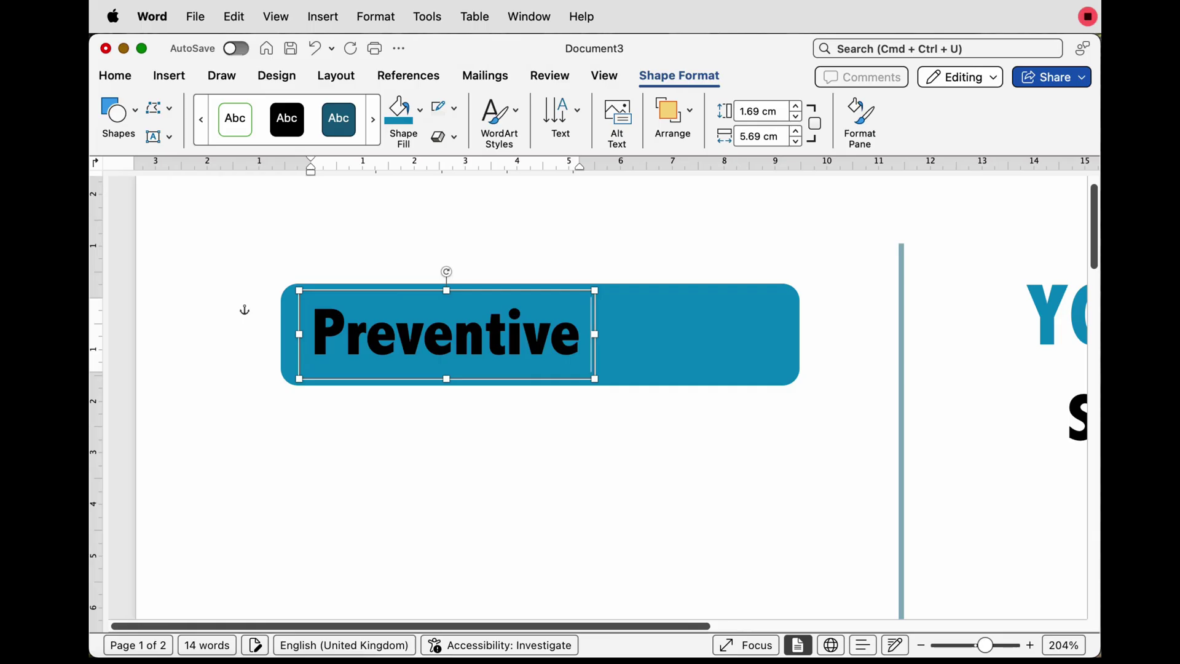
pyautogui.write(' Care & Extra Tips')
# - Format the "Preventive Care & Extra Tips" text at 24 pt, without bold and in white
pyautogui.click(423, 334)
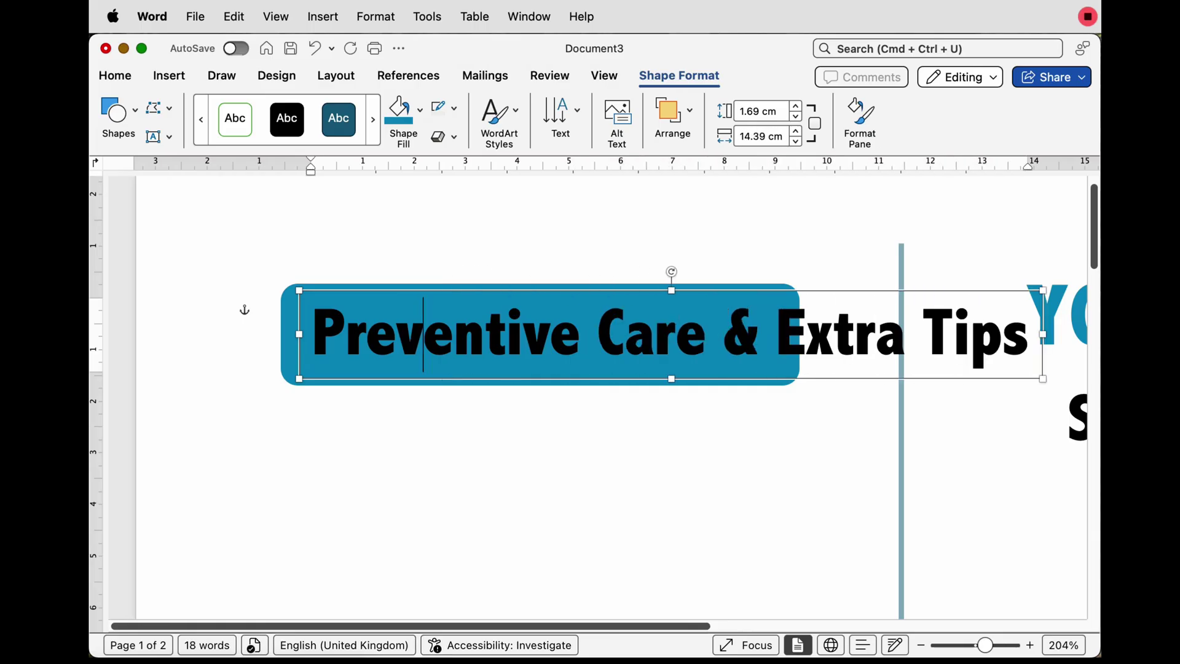
pyautogui.press('super+a')
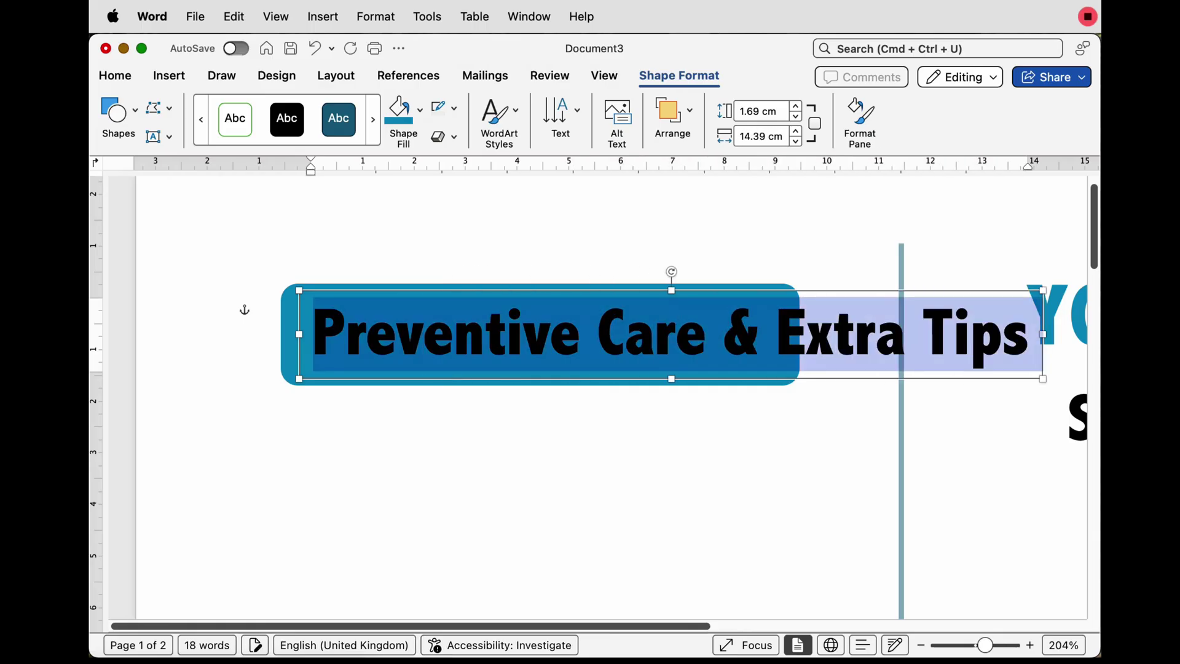
pyautogui.click(116, 75)
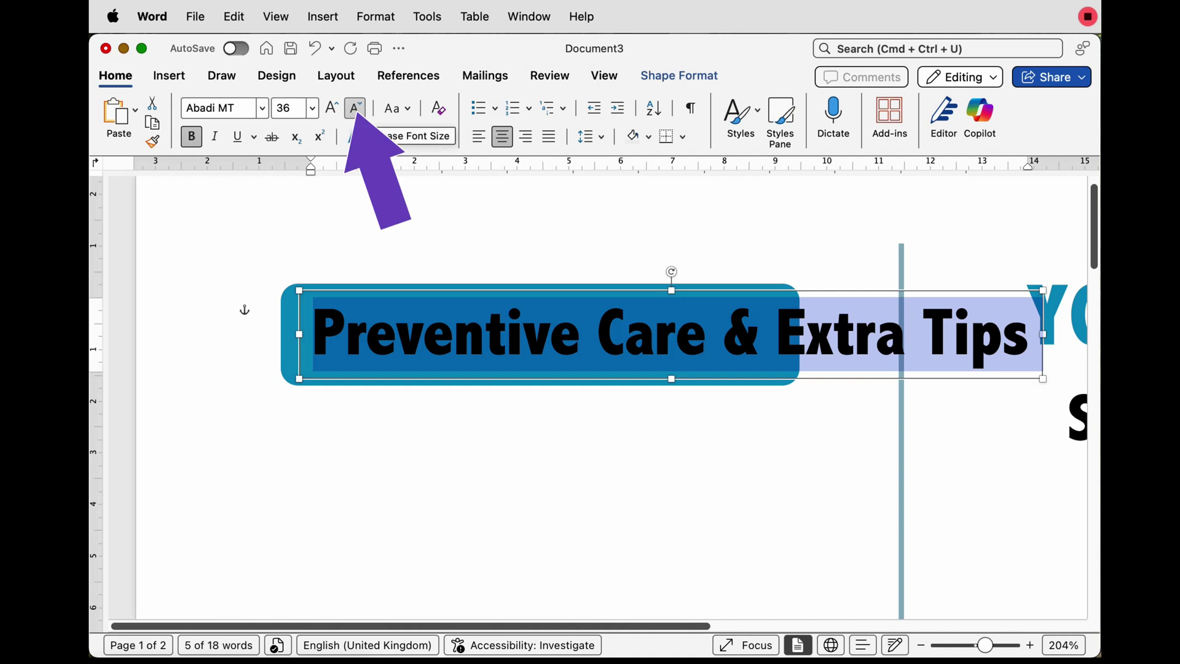
pyautogui.click(356, 108)
pyautogui.click(355, 108)
pyautogui.click(355, 108)
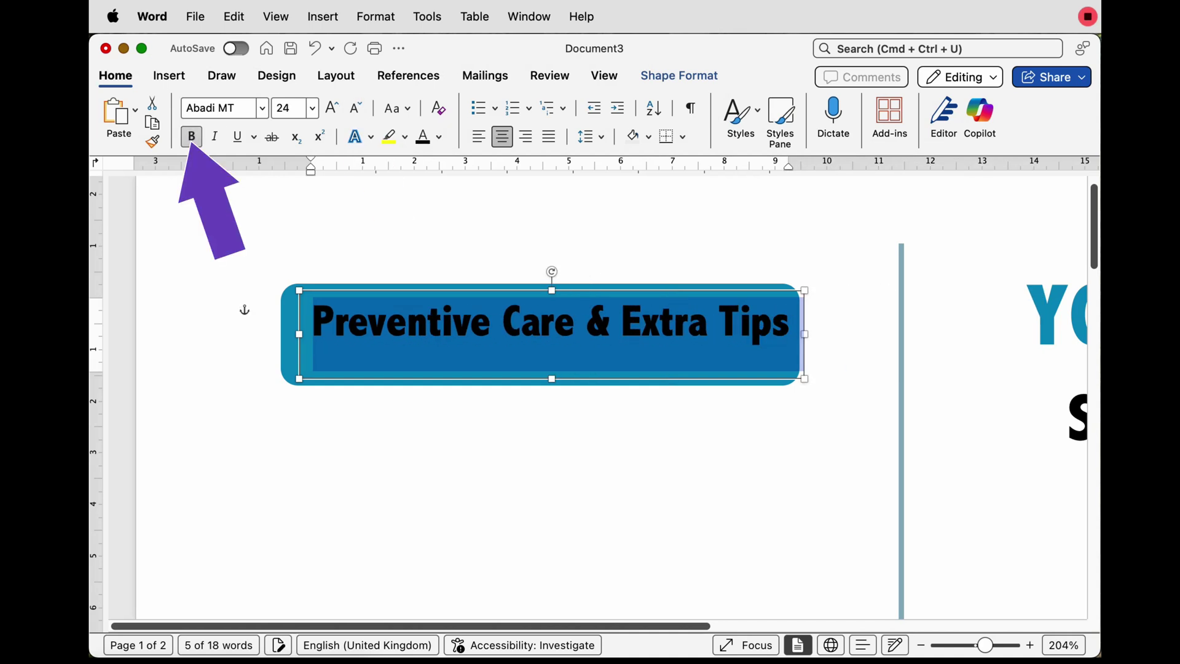
pyautogui.click(439, 136)
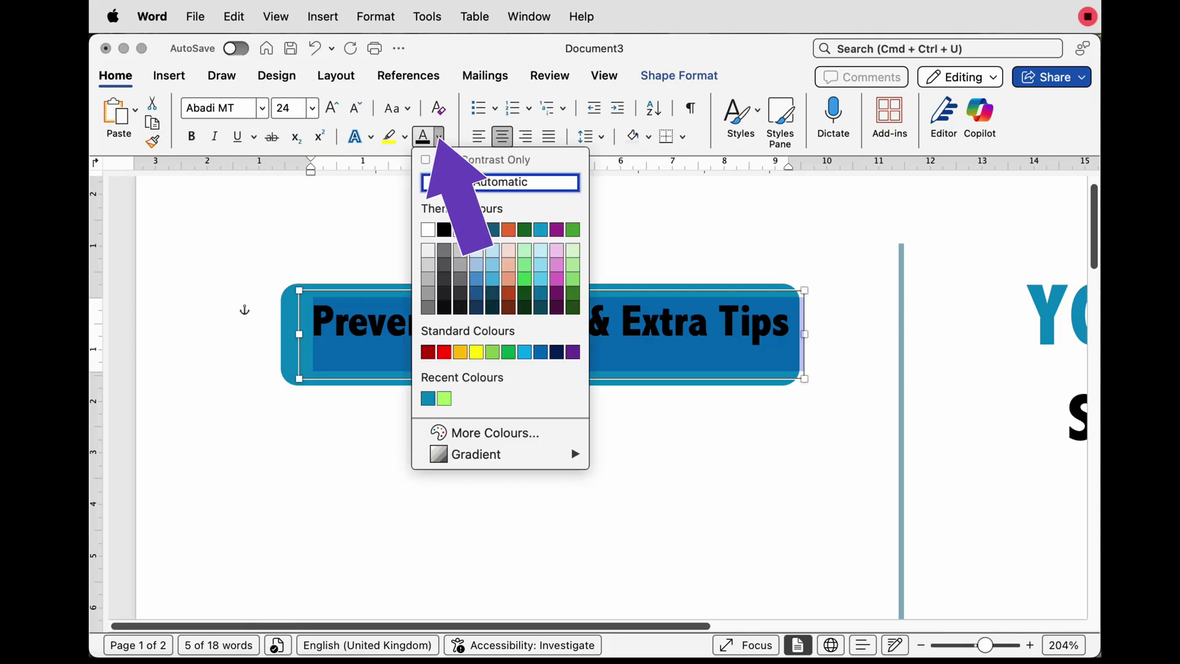
pyautogui.click(428, 230)
# - Reduce the height of the "Preventive Care & Extra Tips" text box and reposition it within the blue rectangle
pyautogui.moveTo(521, 326); pyautogui.dragTo(502, 329)
pyautogui.moveTo(587, 290); pyautogui.dragTo(576, 297)
pyautogui.moveTo(541, 386); pyautogui.dragTo(541, 361)
pyautogui.press('Down')
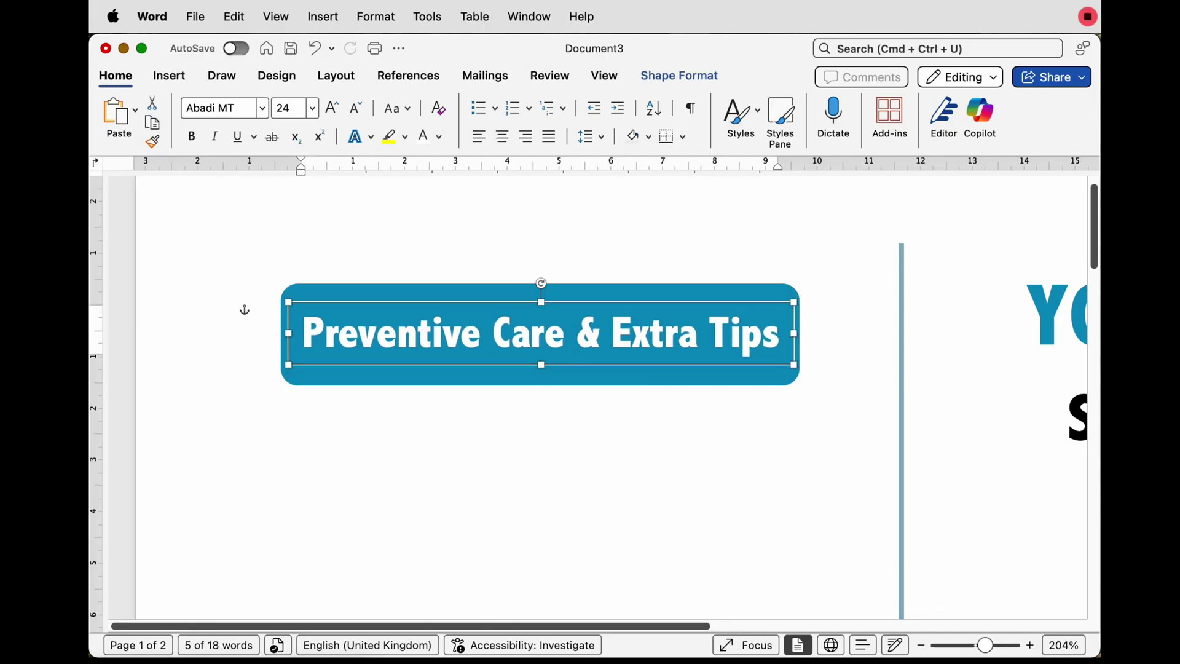
pyautogui.press('Down')
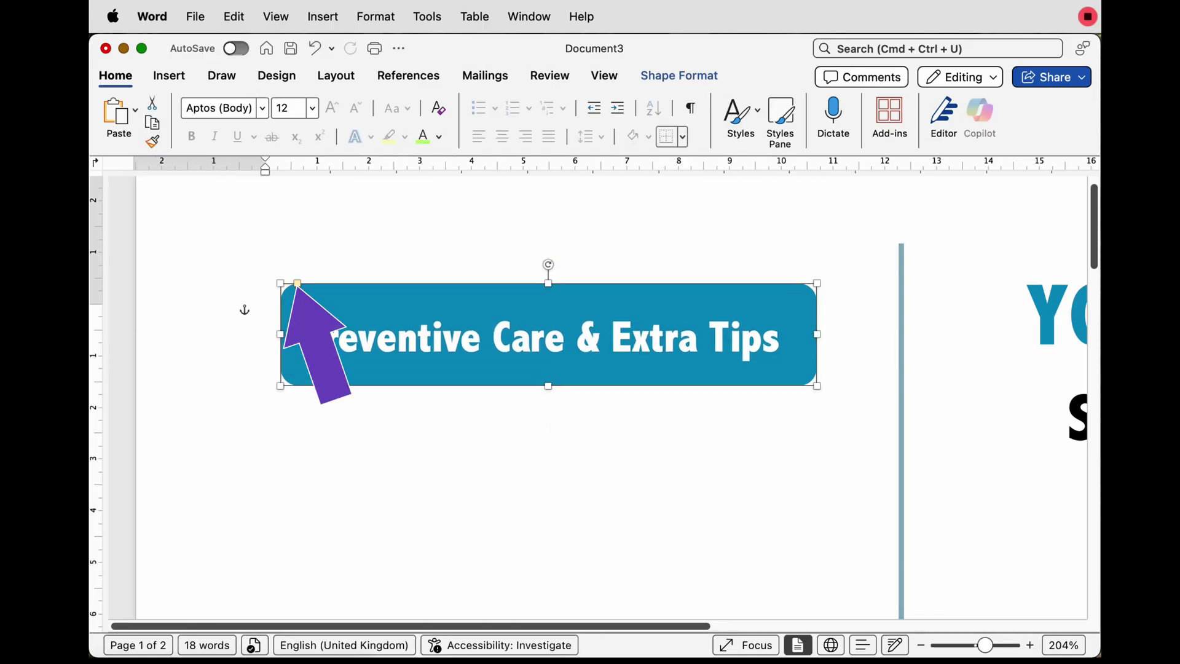
# - Round the blue rectangle's ends fully into a pill and place a duplicate of the shape just below it
pyautogui.moveTo(298, 284); pyautogui.dragTo(331, 284)
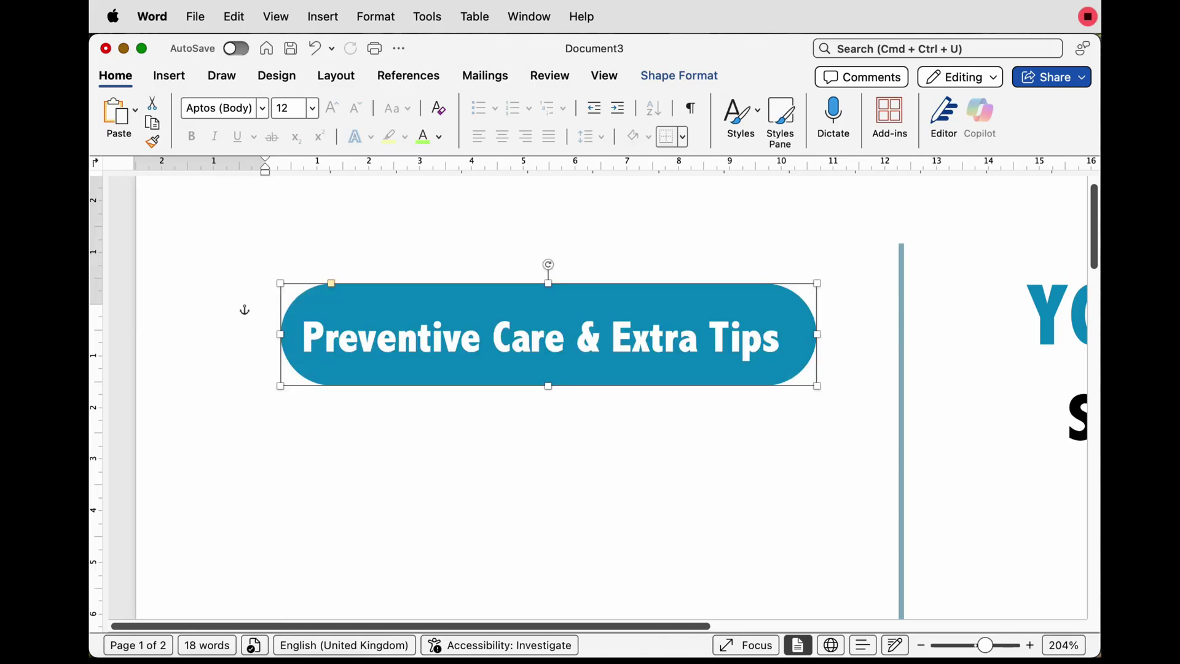
pyautogui.moveTo(360, 371); pyautogui.dragTo(364, 509)
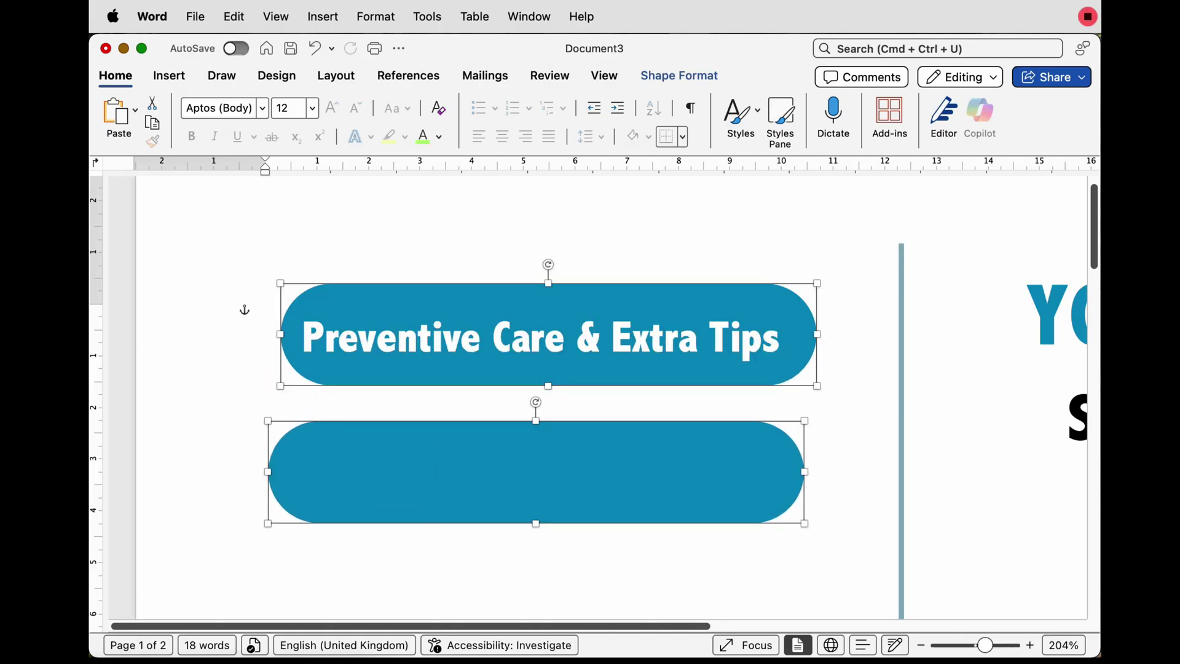
pyautogui.click(265, 311)
# - Align the "Preventive Care & Extra Tips" text and the upper pill on their horizontal centres and group them
pyautogui.click(541, 337)
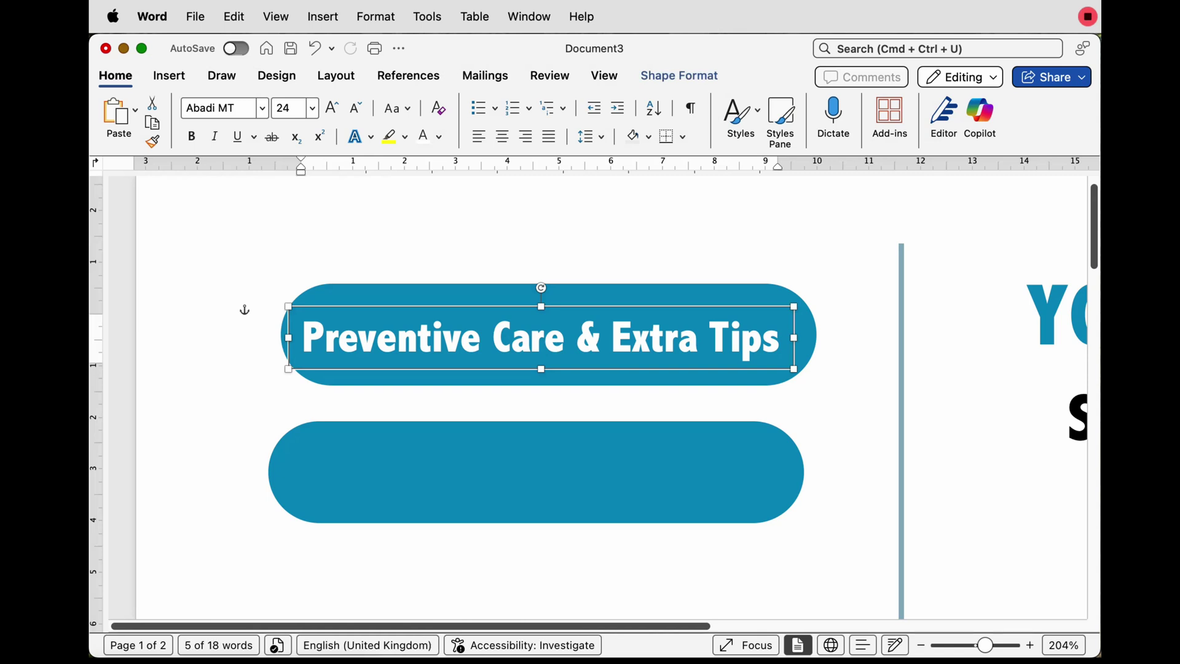
pyautogui.press('Escape')
pyautogui.click(678, 76)
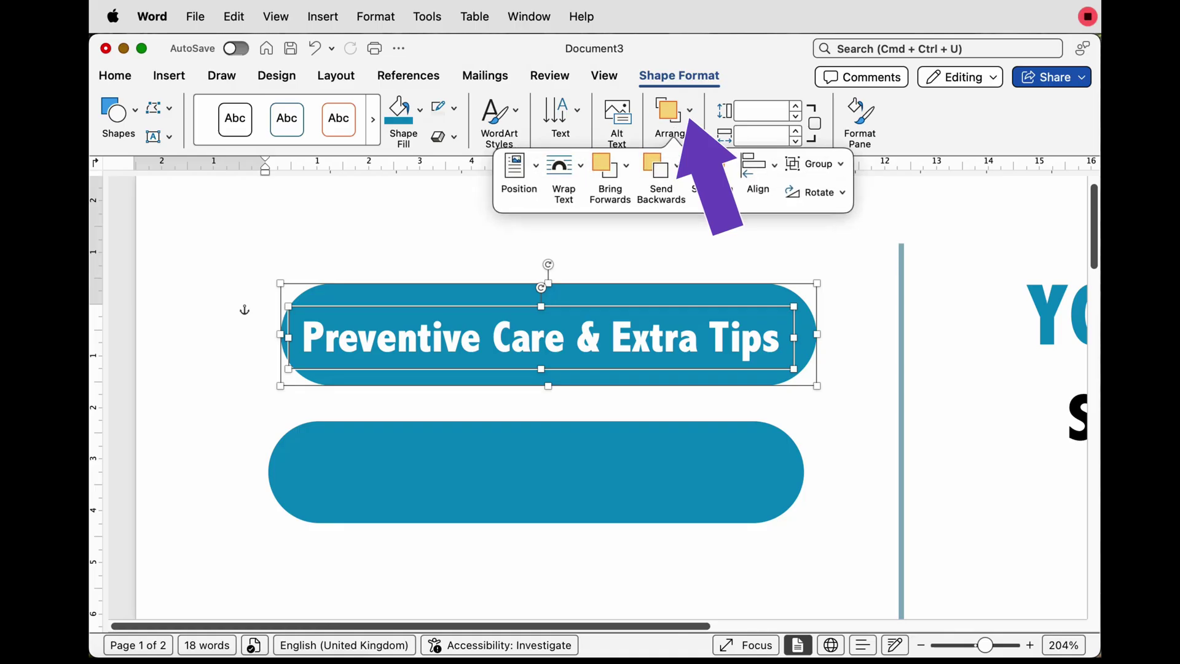
pyautogui.click(758, 165)
pyautogui.click(837, 238)
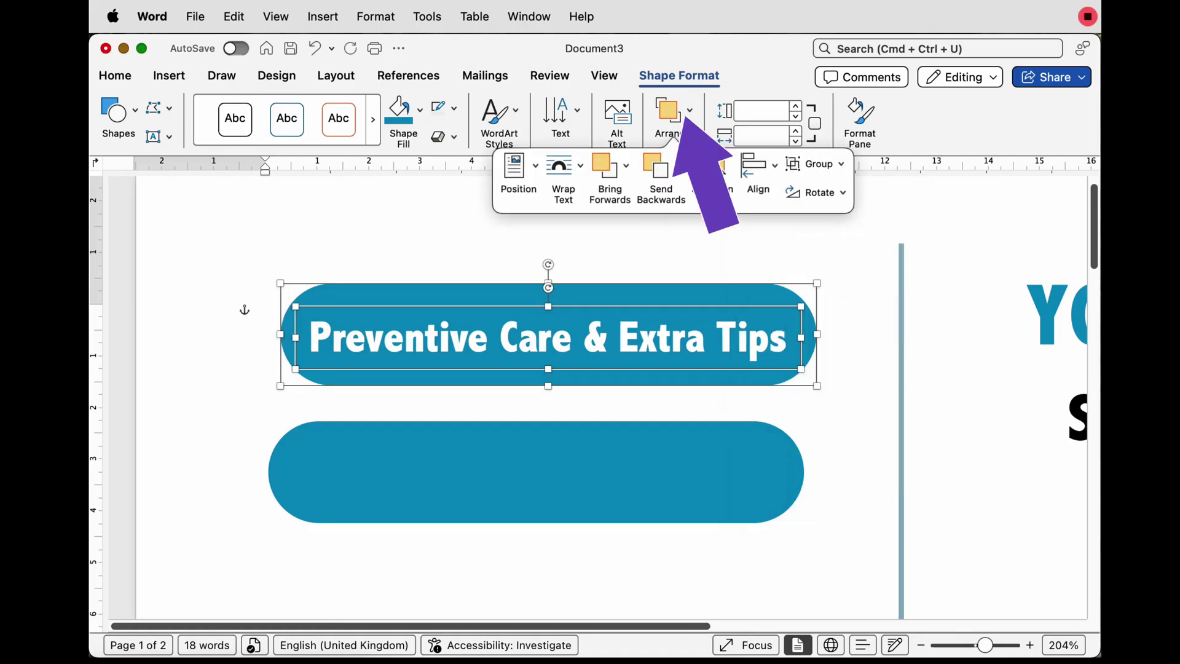
pyautogui.click(837, 188)
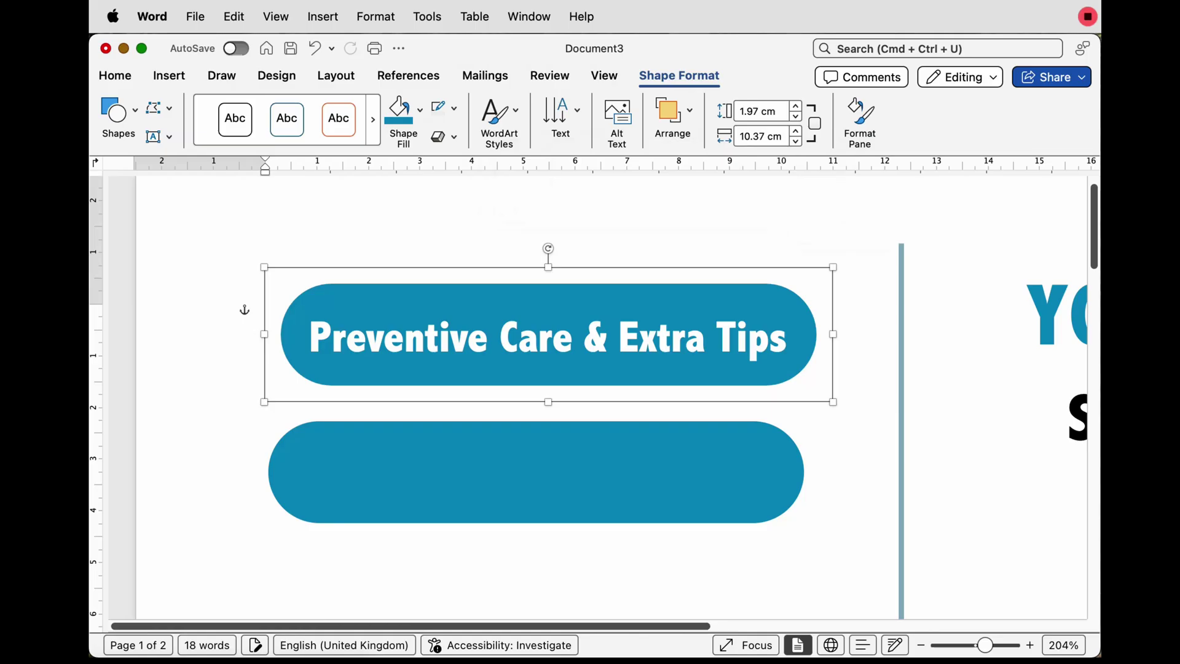
# - Move the upper heading group slightly higher on the page's left half and ungroup it
pyautogui.moveTo(641, 354); pyautogui.dragTo(636, 304)
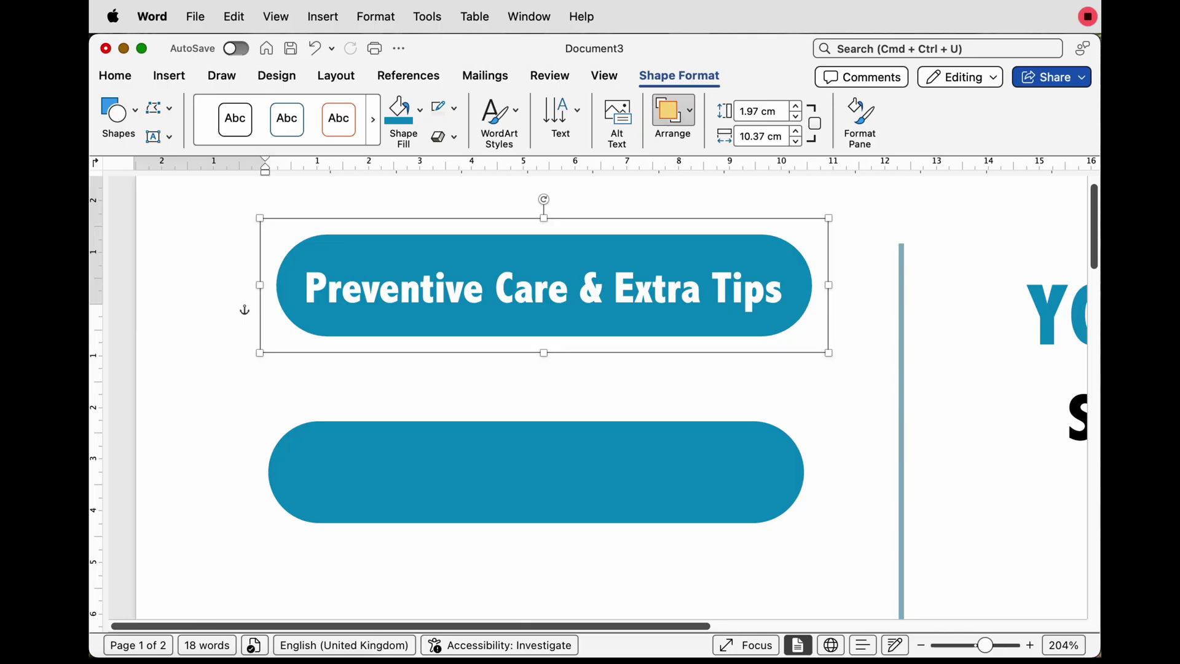
pyautogui.click(673, 117)
pyautogui.click(813, 164)
pyautogui.click(836, 219)
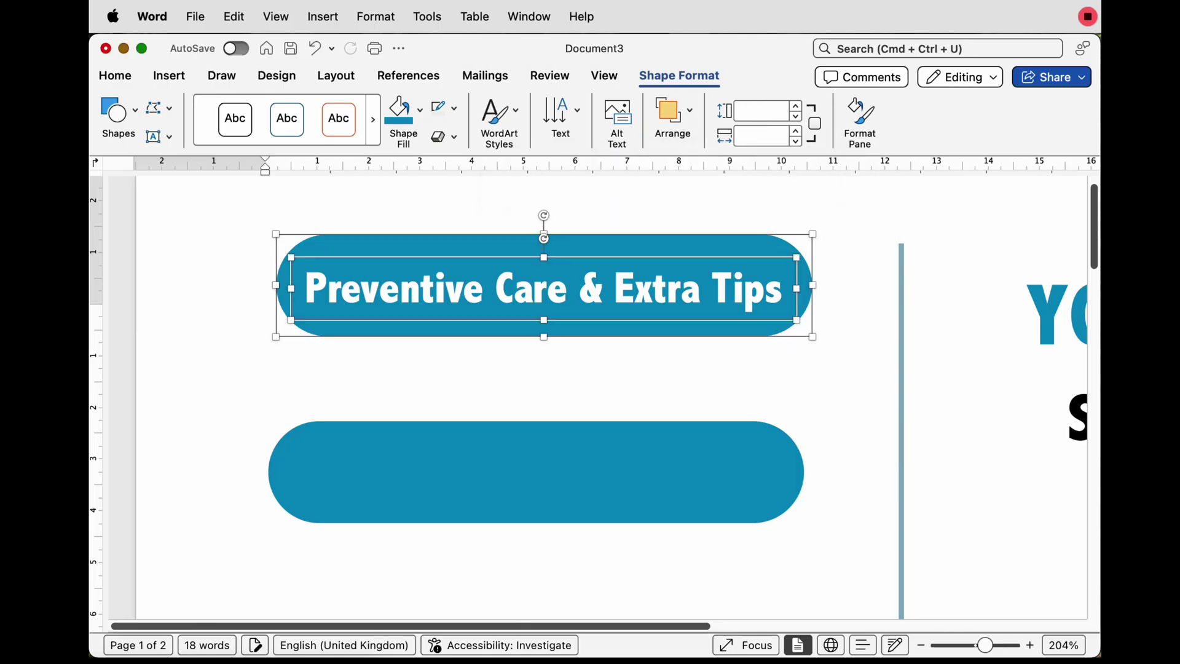
# - Duplicate the "Preventive Care & Extra Tips" text box onto the empty lower pill
pyautogui.click(244, 310)
pyautogui.click(640, 292)
pyautogui.moveTo(663, 289); pyautogui.dragTo(644, 480)
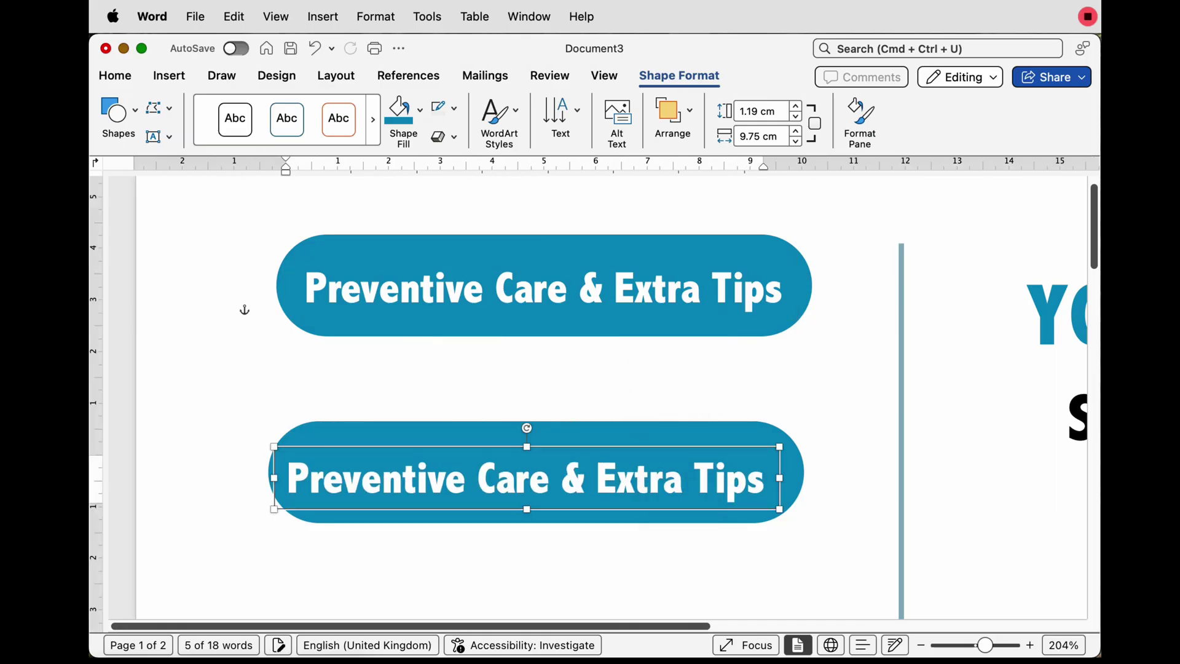
pyautogui.click(640, 289)
pyautogui.click(639, 249)
# - Group the lower heading text with its pill and place copies at the top of both halves of page two
pyautogui.click(644, 478)
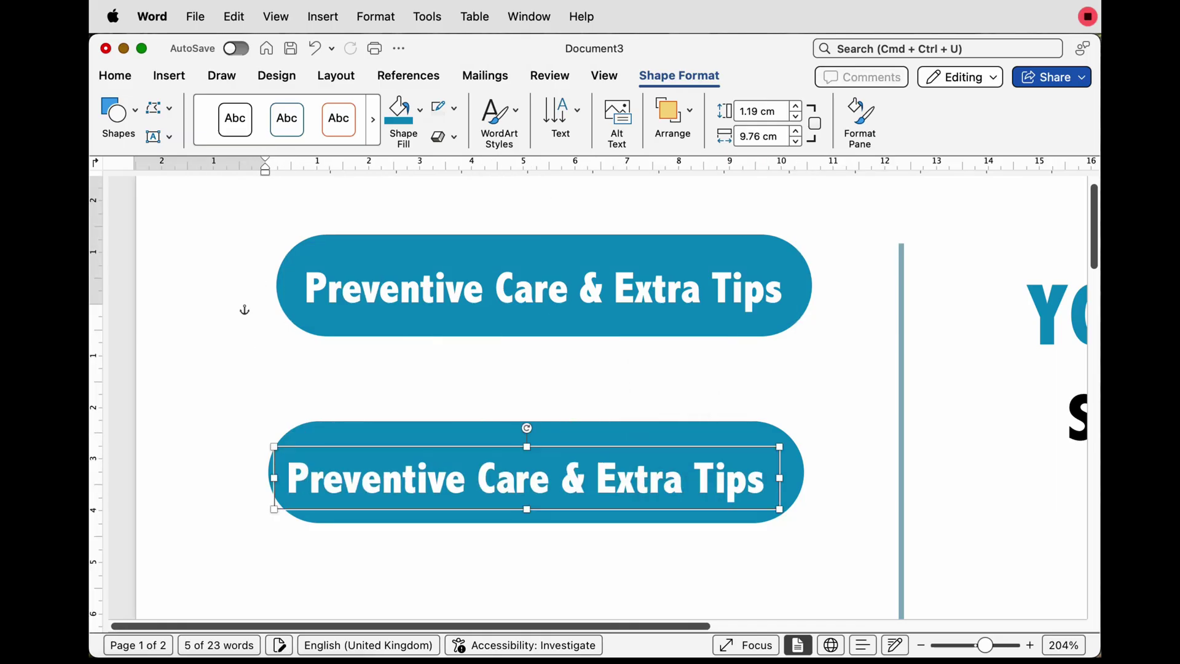
pyautogui.keyDown('shift'); pyautogui.click(644, 435); pyautogui.keyUp('shift')
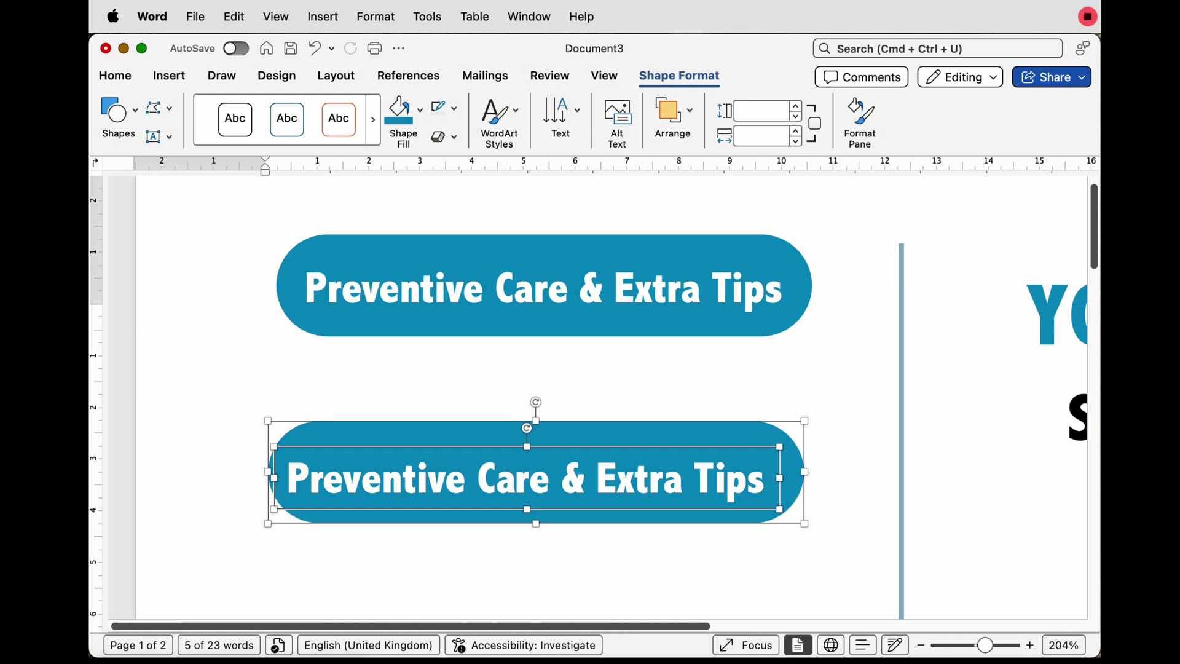
pyautogui.click(674, 113)
pyautogui.click(814, 163)
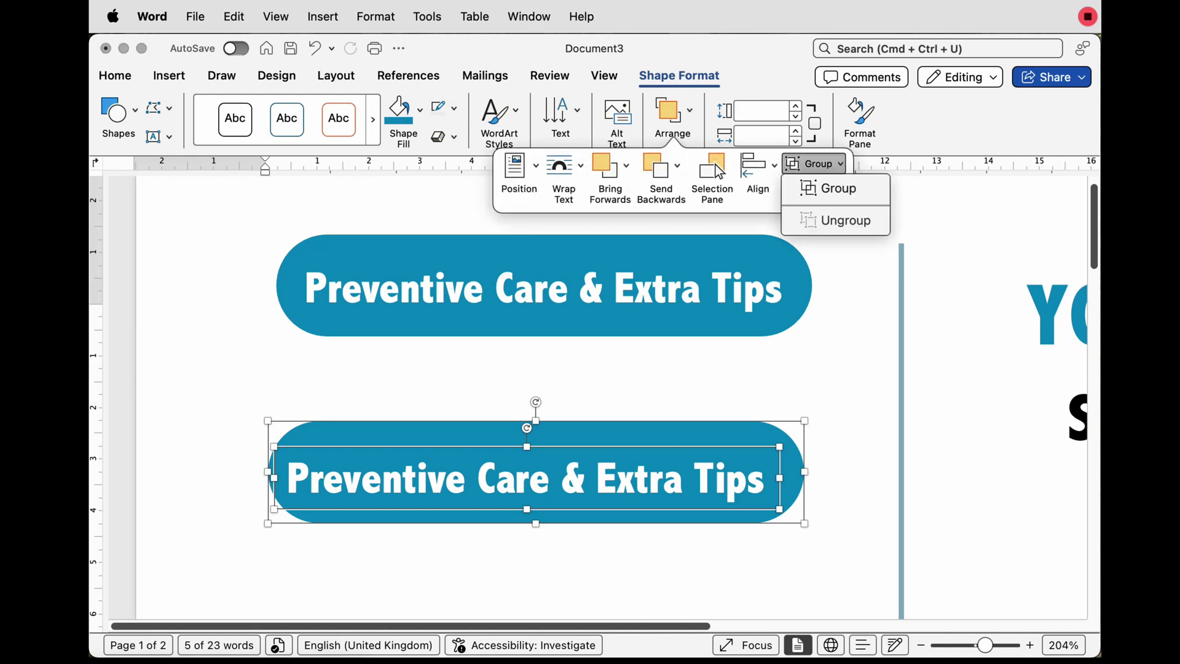
pyautogui.click(836, 189)
pyautogui.scroll(-5, 516, 191)
pyautogui.moveTo(516, 206); pyautogui.dragTo(607, 461)
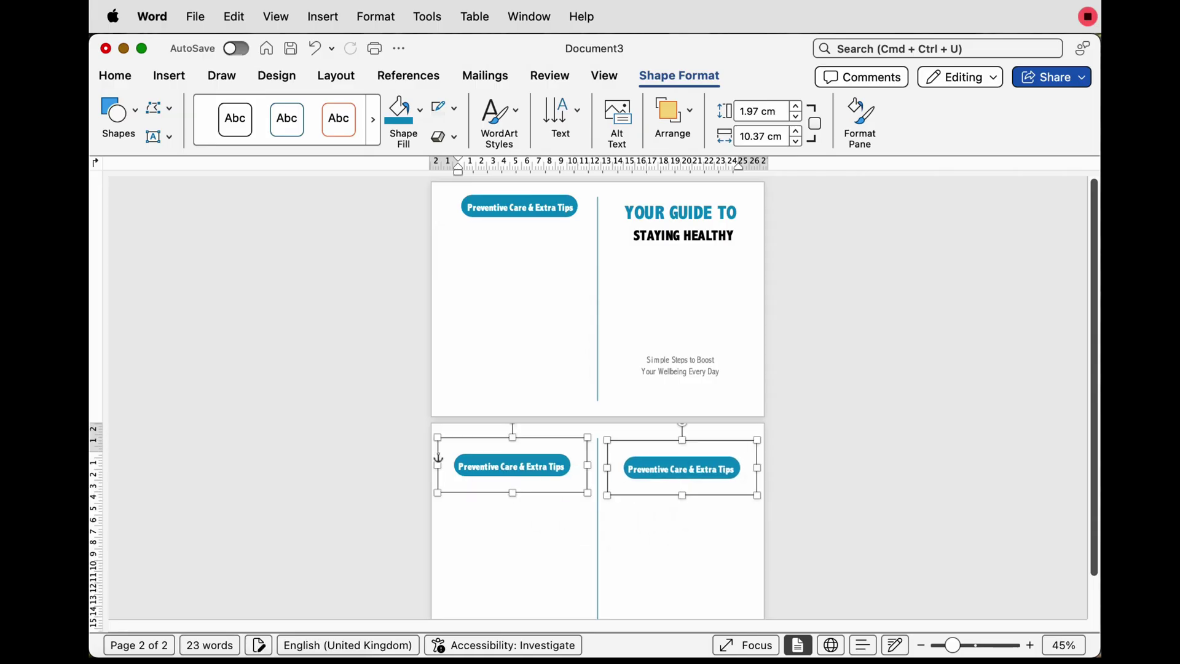
# - Ungroup the heading on page two's left half and replace its text with "Healthy Habits Every Day"
pyautogui.scroll(5, 438, 458)
pyautogui.click(506, 357)
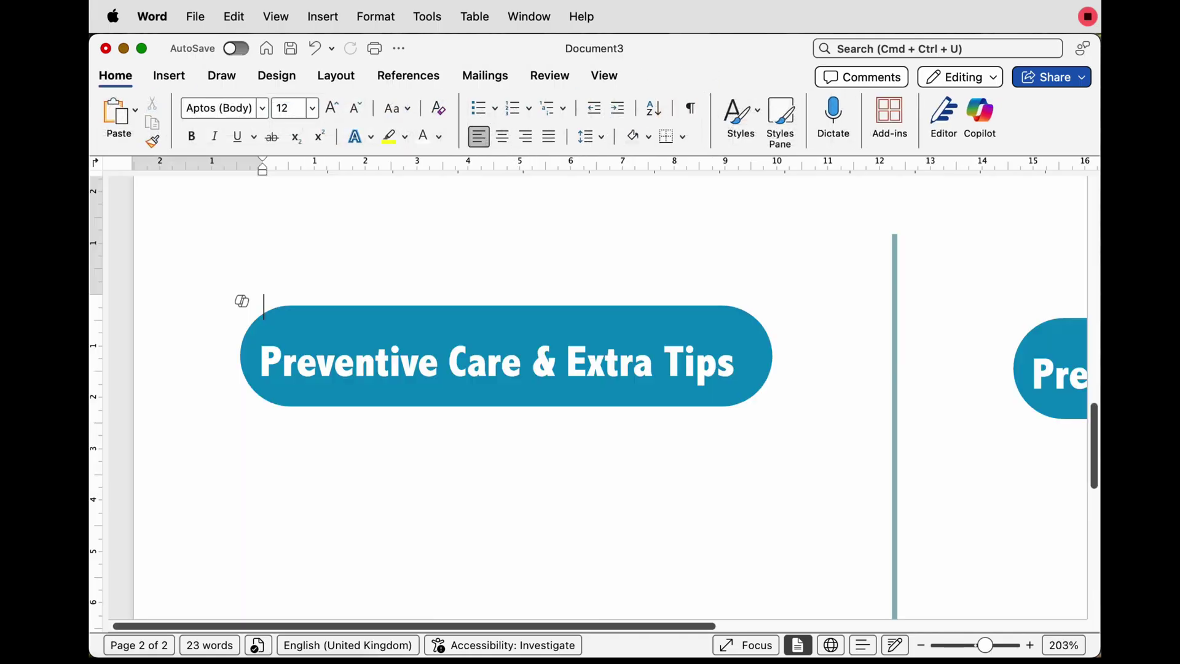
pyautogui.press('Escape')
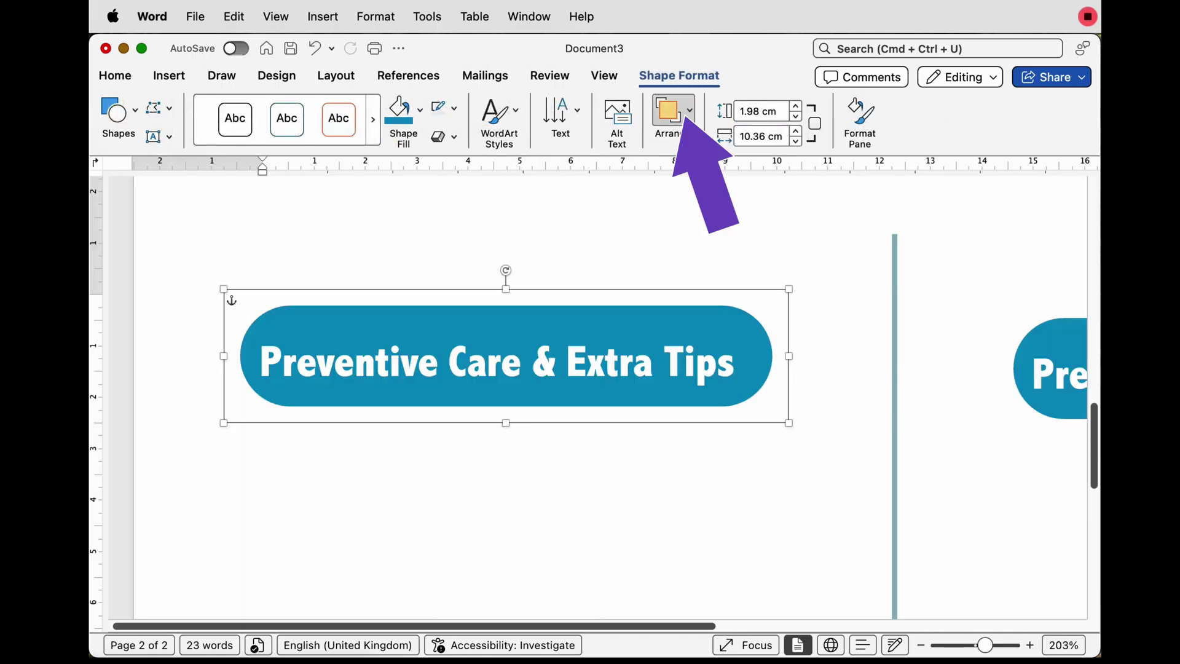
pyautogui.click(673, 117)
pyautogui.click(815, 162)
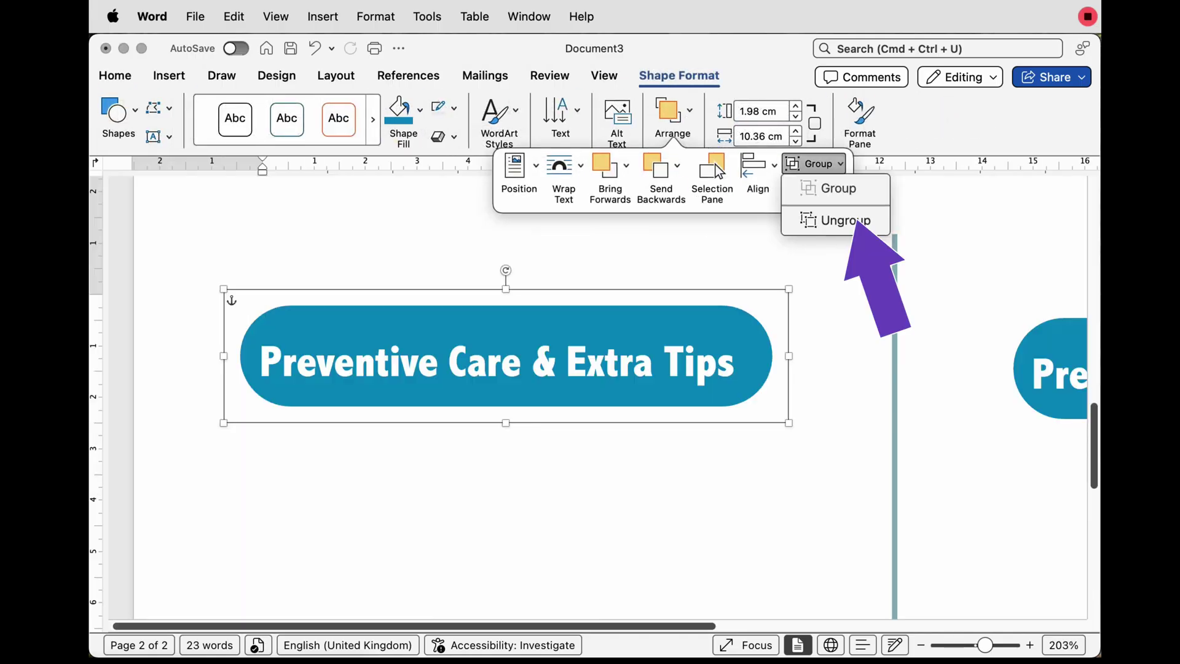
pyautogui.click(856, 222)
pyautogui.click(634, 363)
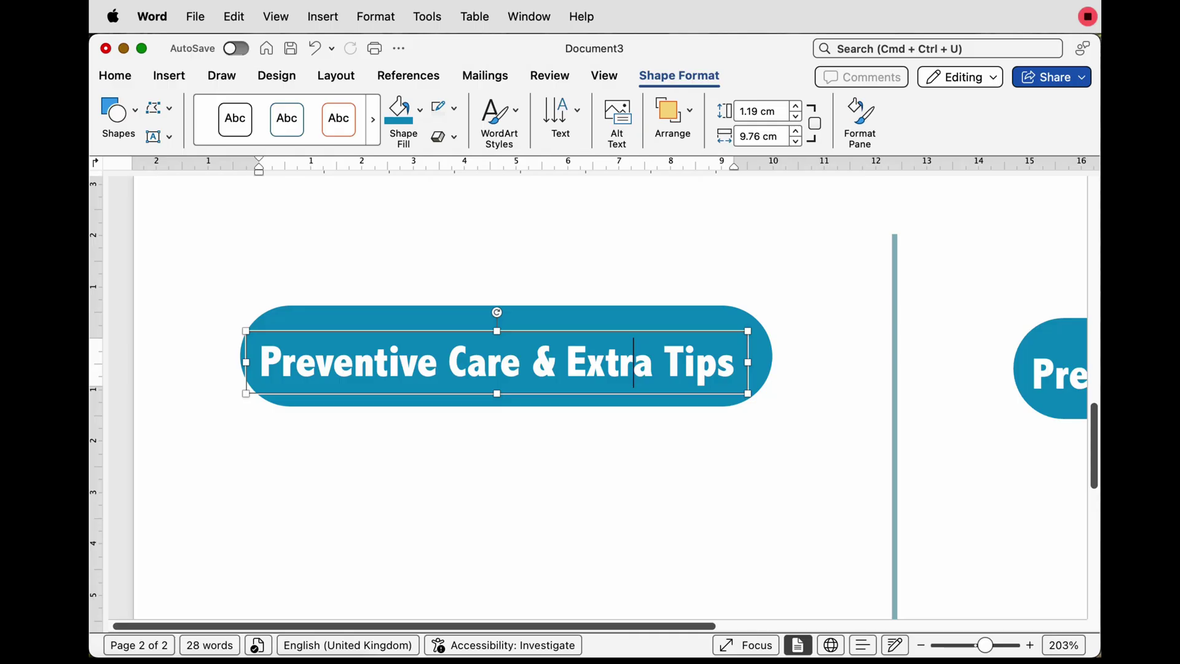
pyautogui.press('super+a')
pyautogui.write('Healthy Habits Every Day')
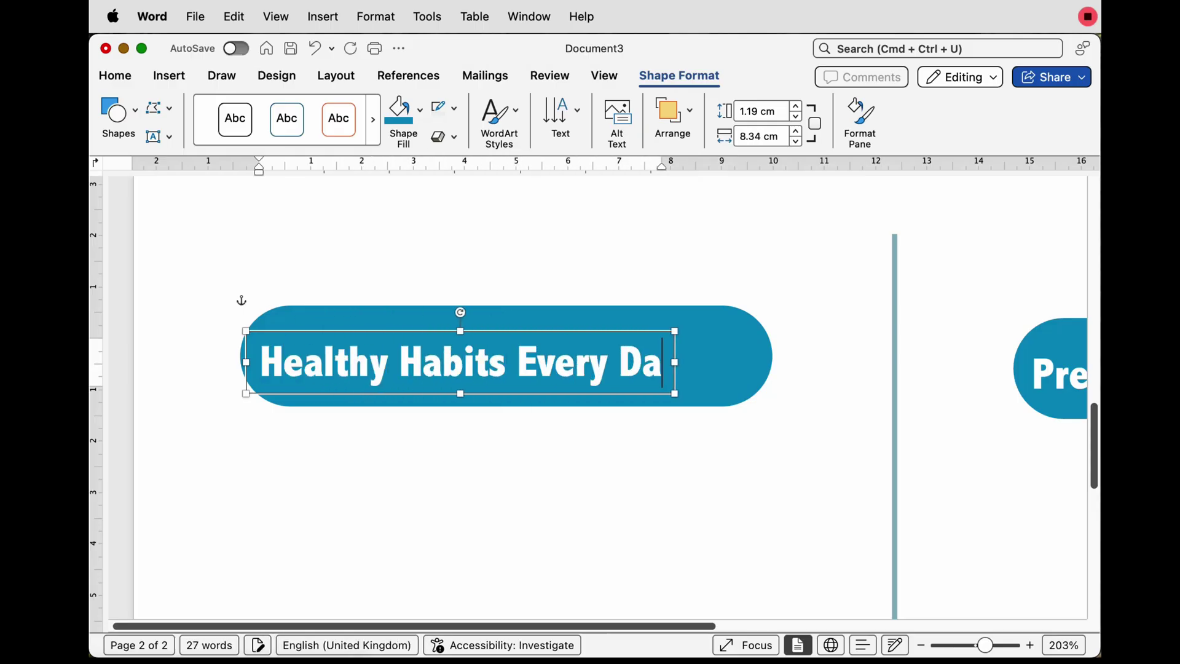
# - Centre the "Healthy Habits Every Day" text horizontally and vertically on its pill and group the two
pyautogui.keyDown('shift'); pyautogui.click(732, 356); pyautogui.keyUp('shift')
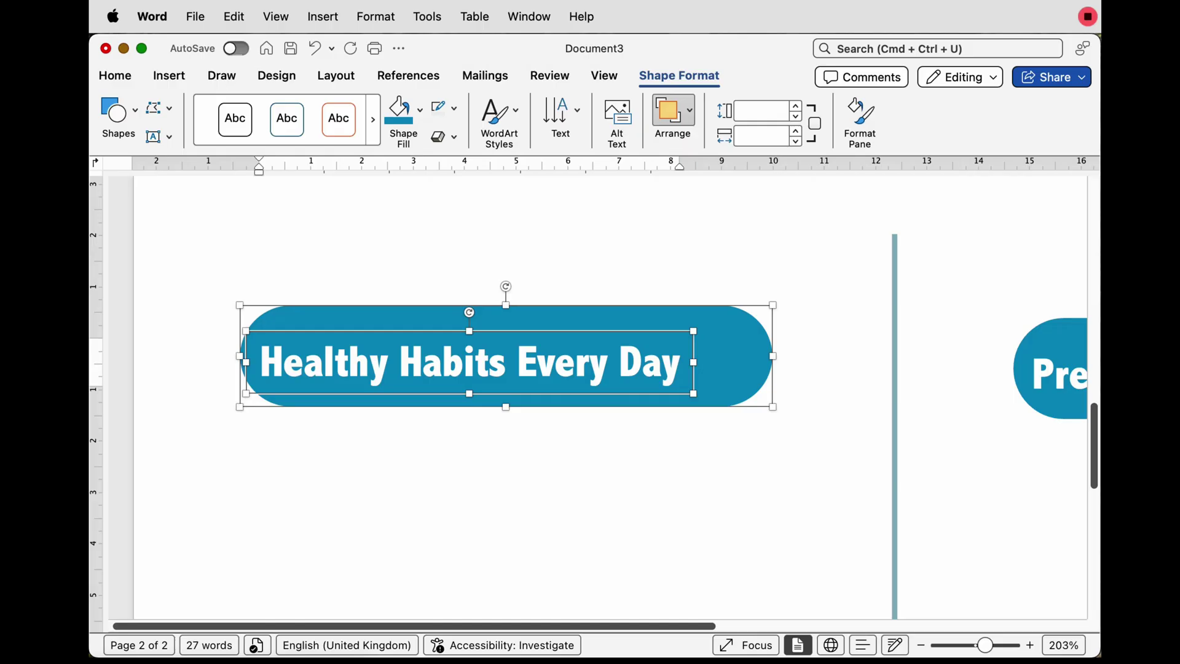
pyautogui.click(673, 120)
pyautogui.click(759, 165)
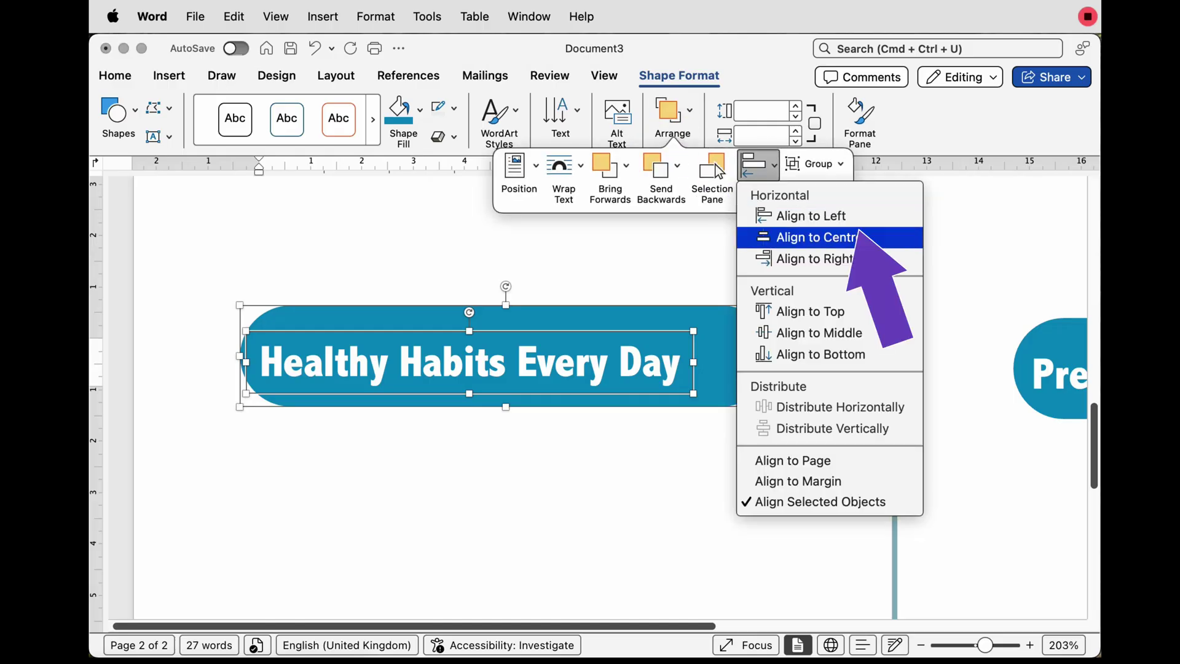
pyautogui.click(817, 237)
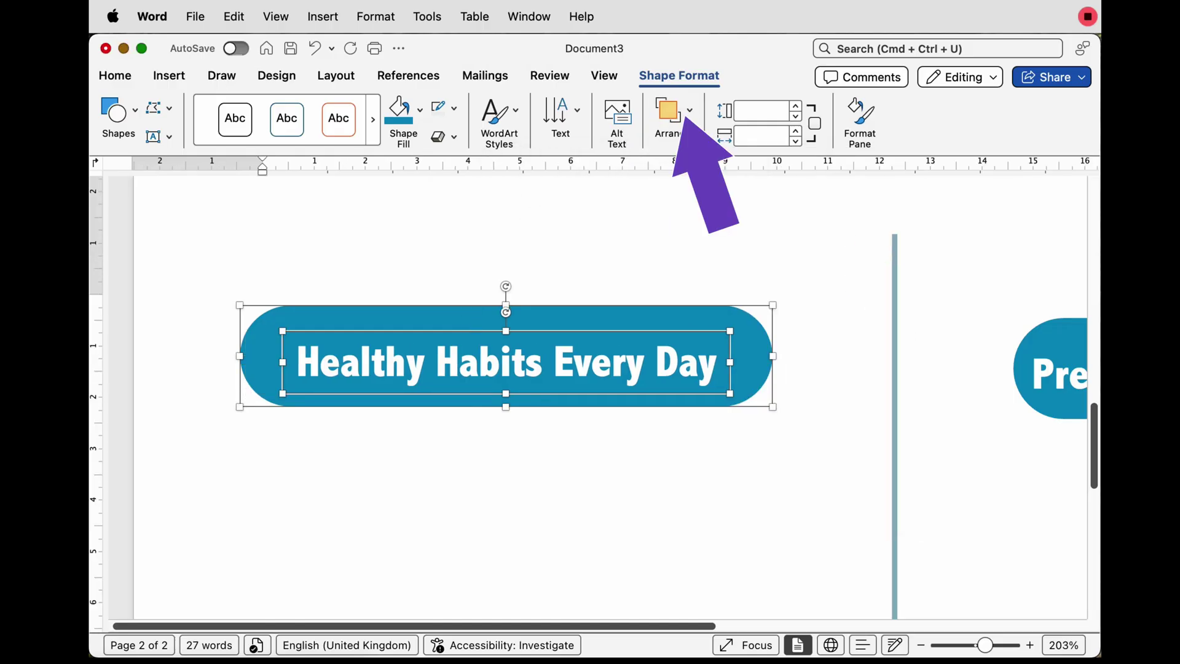
pyautogui.click(673, 120)
pyautogui.click(759, 165)
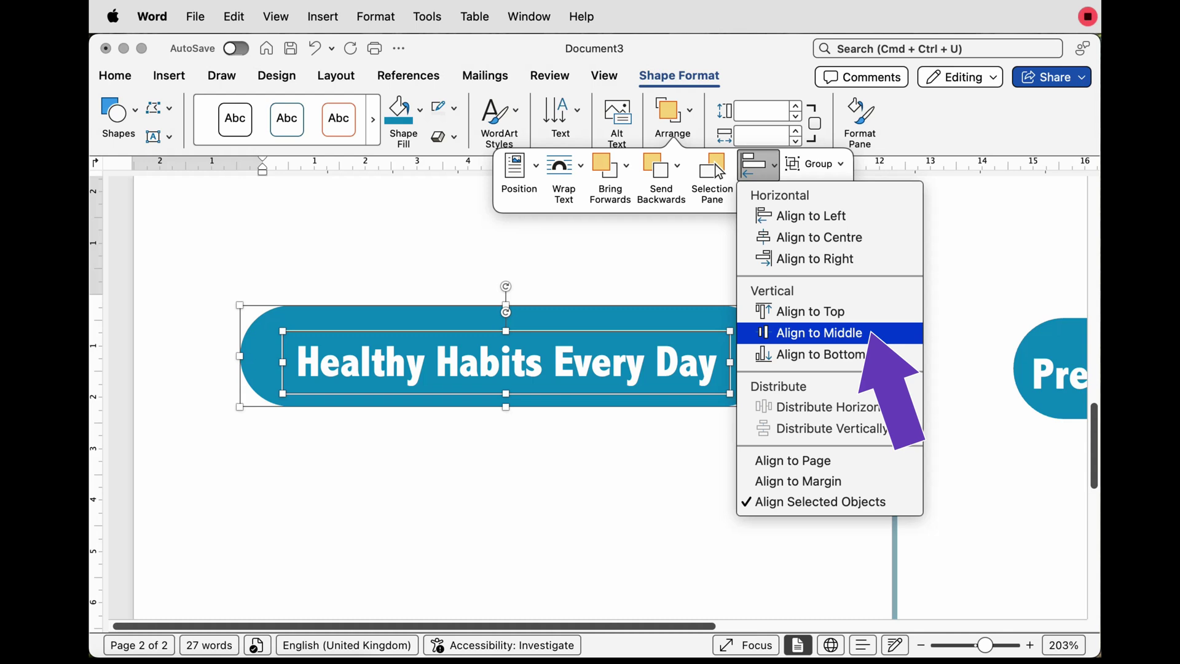
pyautogui.click(818, 333)
pyautogui.click(673, 120)
pyautogui.click(814, 164)
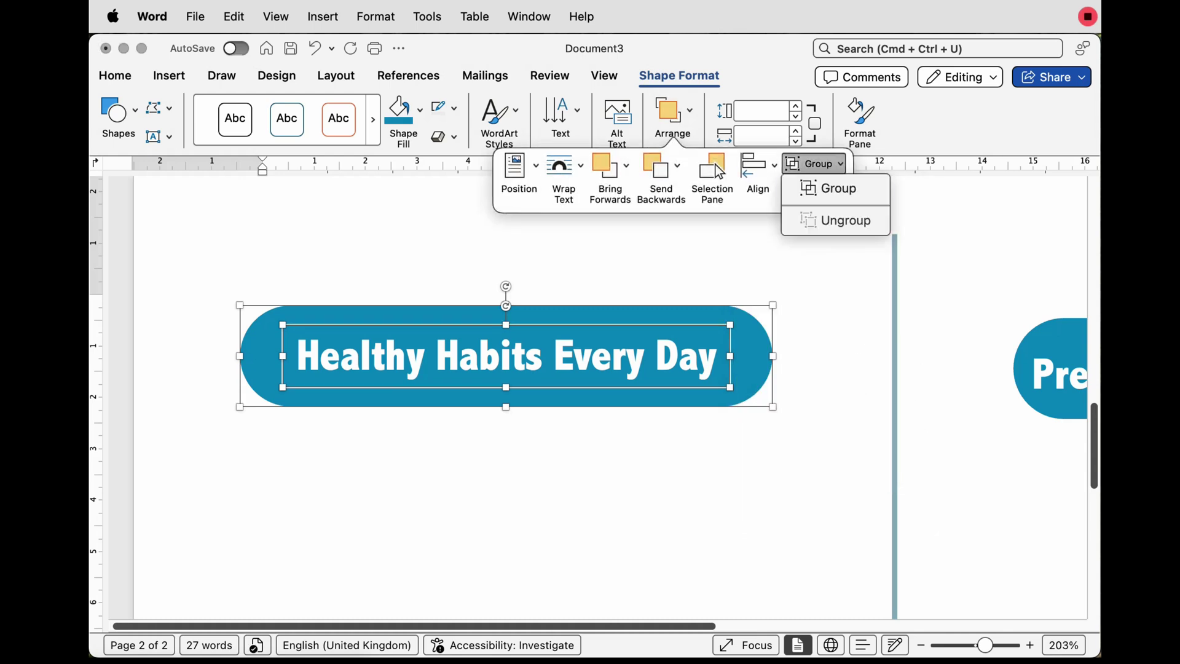
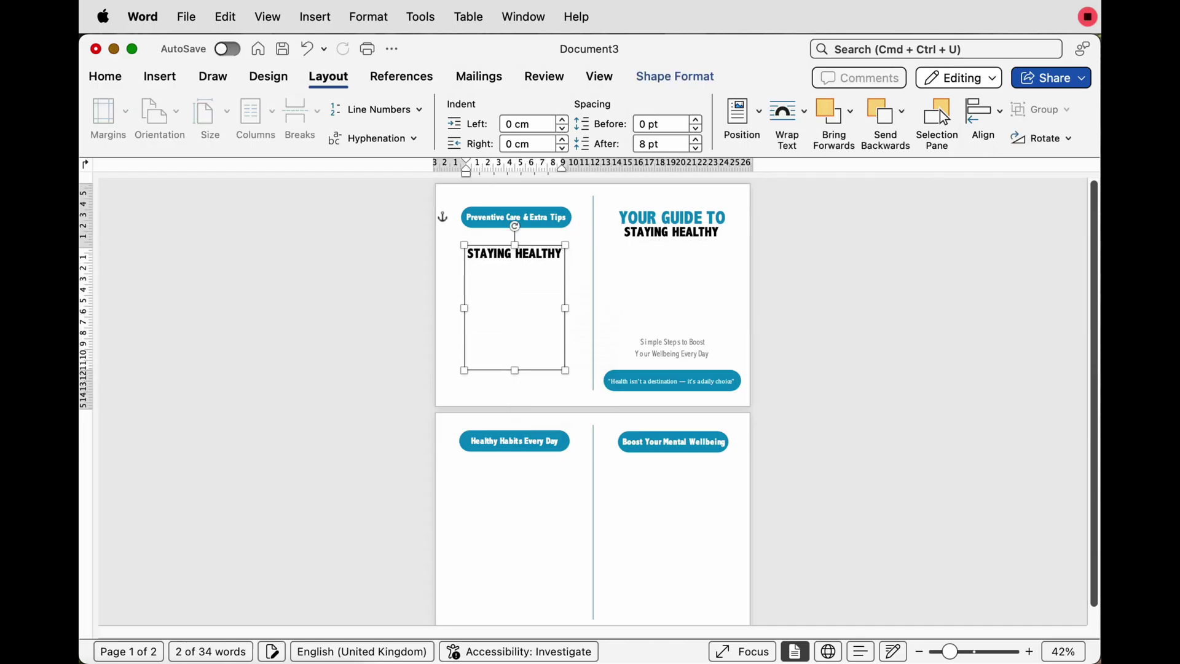
# - Replace the text in the box under "Preventive Care & Extra Tips" with the copied checkups, harmful substances and safety tips
pyautogui.press('super+Tab')
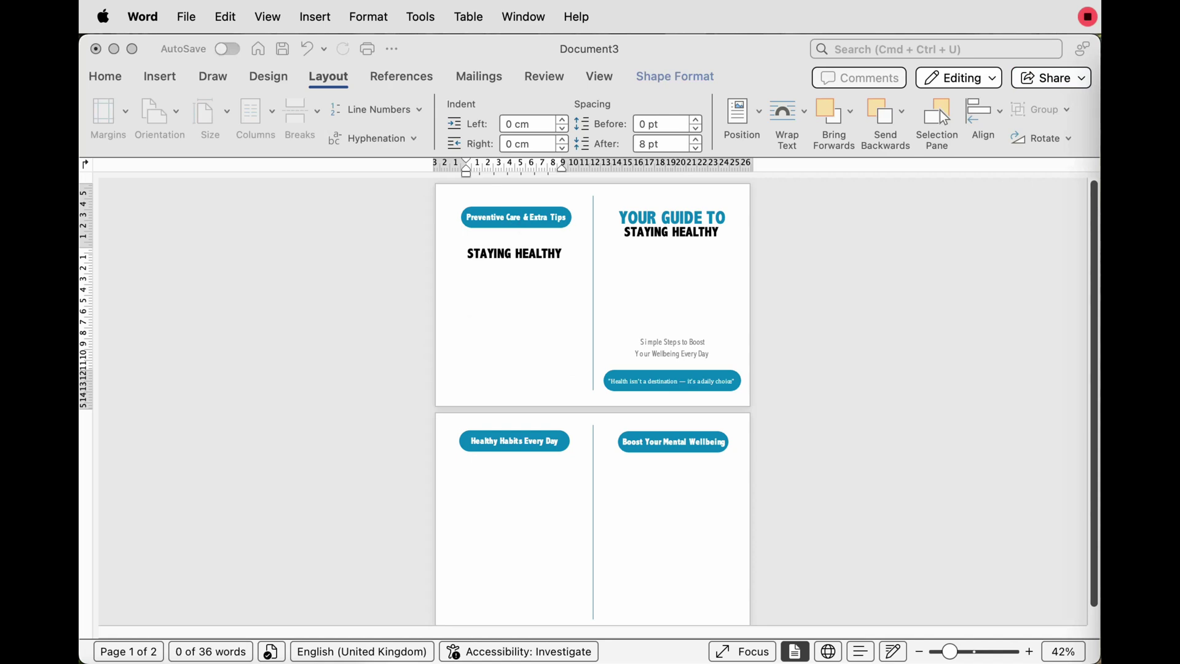
pyautogui.press('super+Tab')
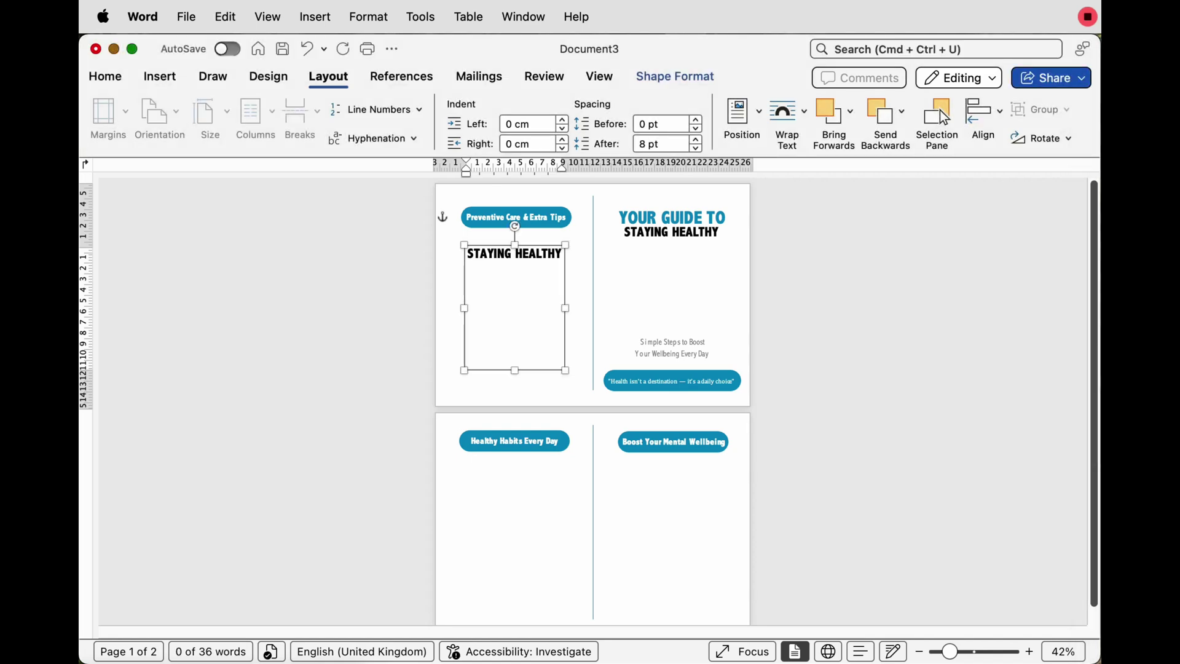
pyautogui.press('super+a')
pyautogui.write("KEEP UP WITH CHECKUPS Visit your doctor, dentist, and optometrist regularly. Don't skip vaccinations or screenings. AVOID HARMFUL SUBSTANCES Don't smoke or vape. Limit alcohol consumption. Avoid recreational drugs. STAY SAFE & PROTECTED Use sunscreen and wear protective clothing outdoors. Practice safe driving and home safety.")
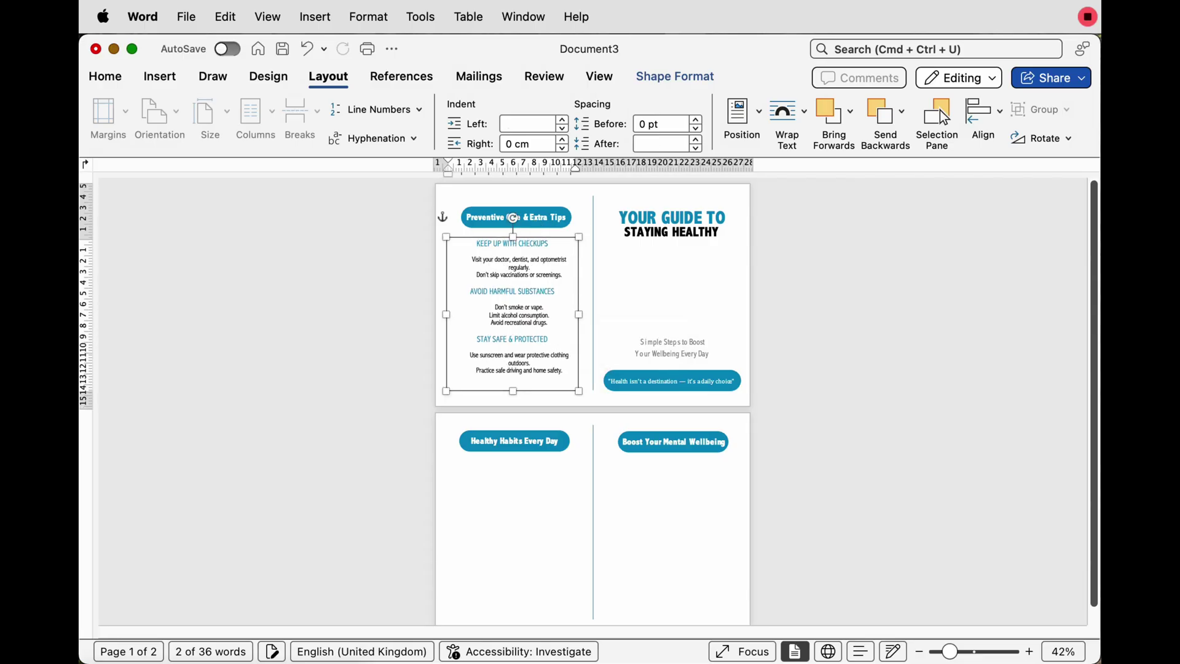
# - Set the internal right margin of the preventive care tips text box to 1.3 cm
pyautogui.moveTo(950, 651); pyautogui.dragTo(976, 652)
pyautogui.scroll(-5, 589, 401)
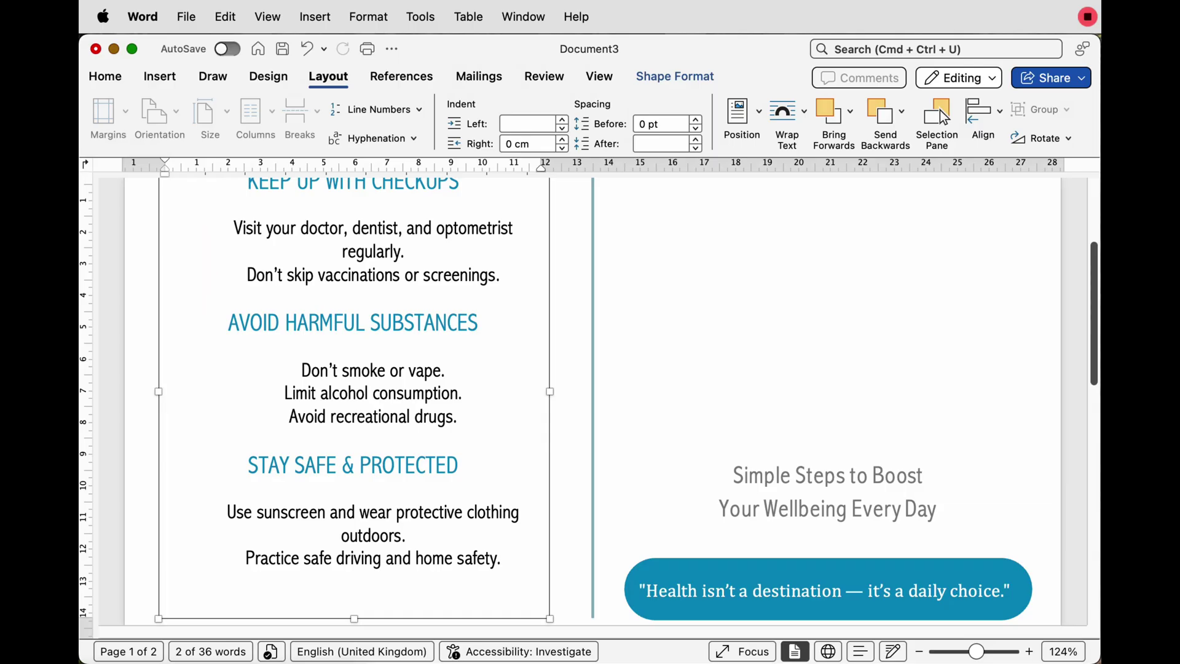
pyautogui.doubleClick(361, 275)
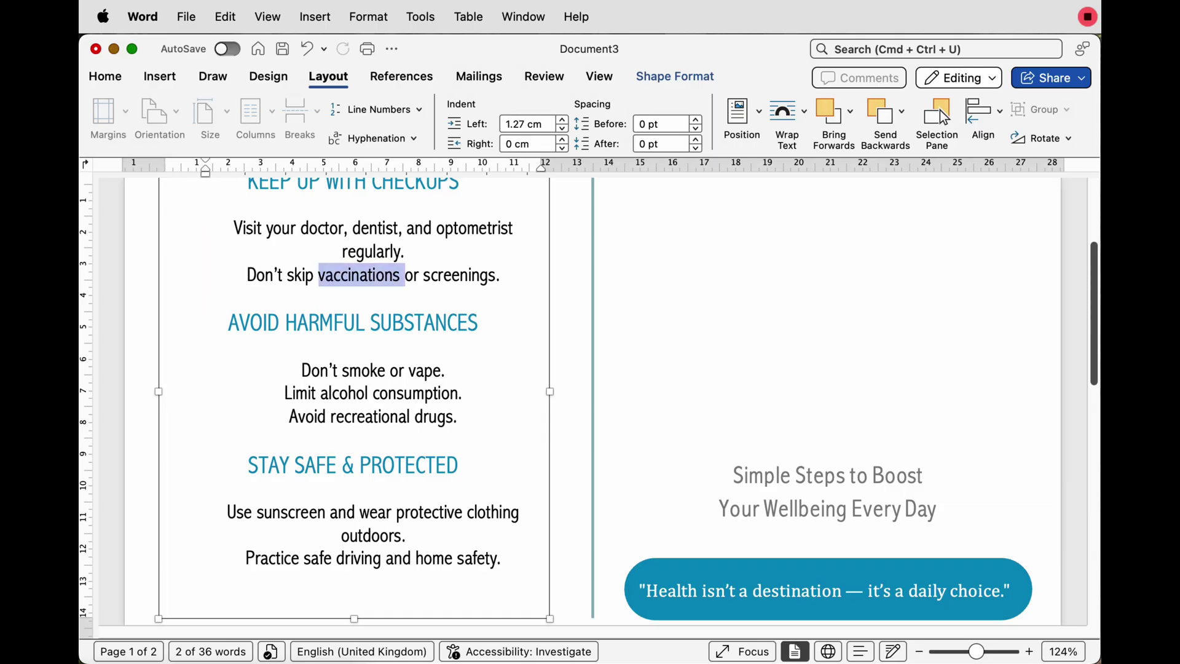
pyautogui.click(438, 275)
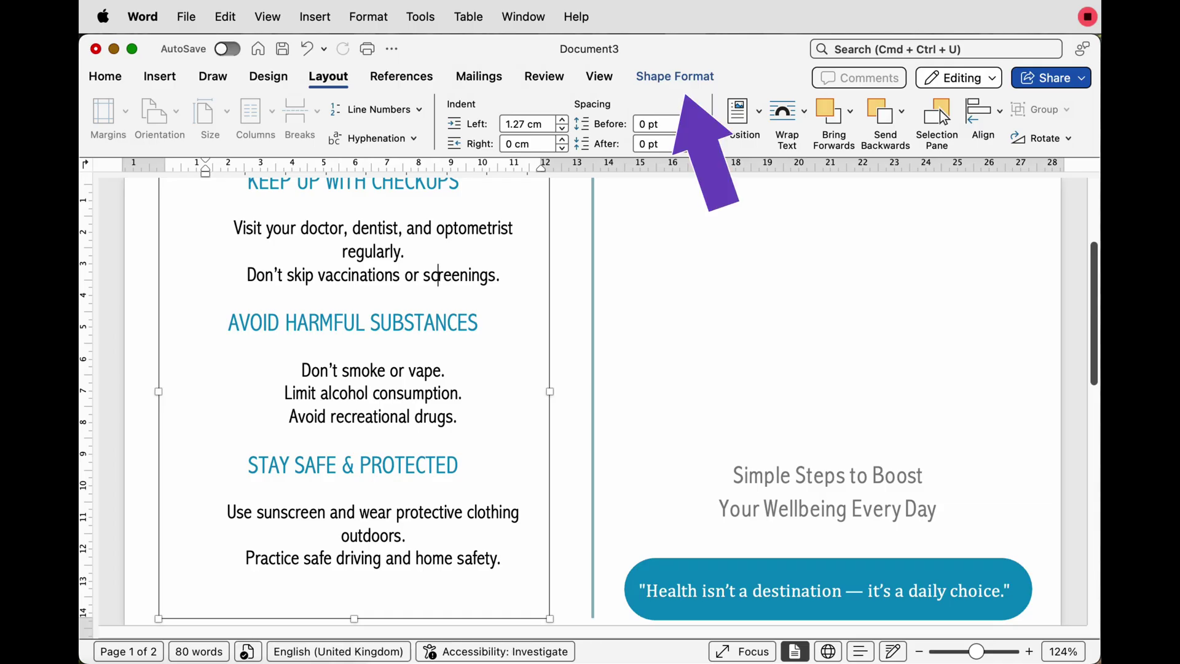
pyautogui.click(675, 76)
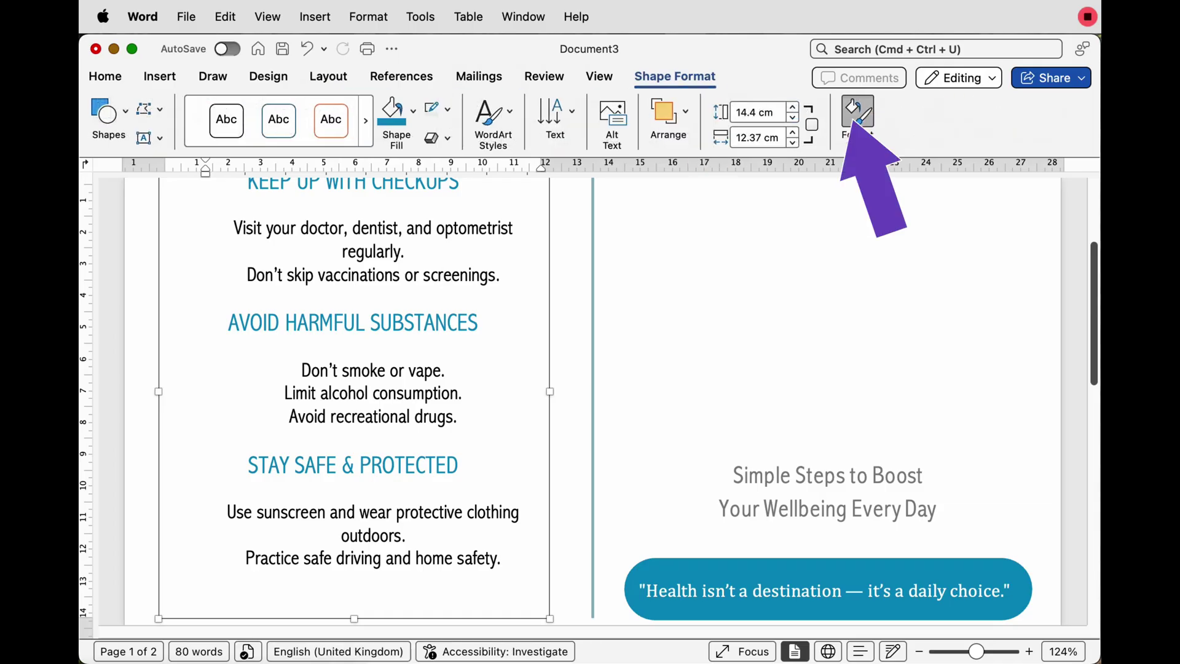
pyautogui.click(857, 114)
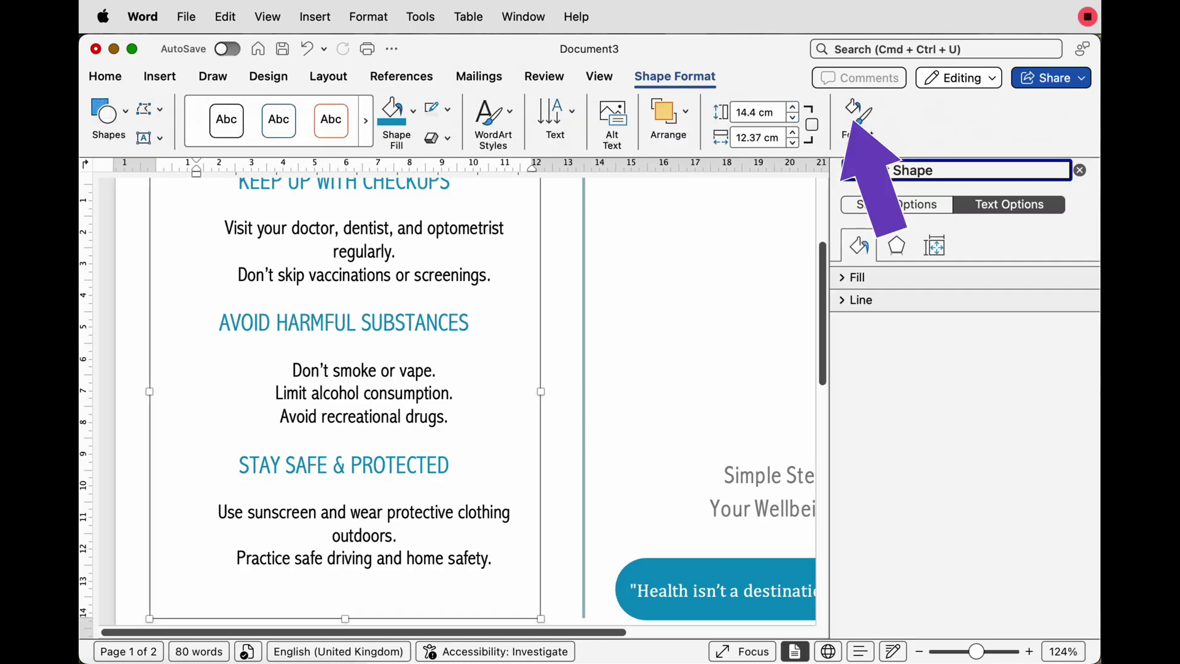
pyautogui.click(934, 246)
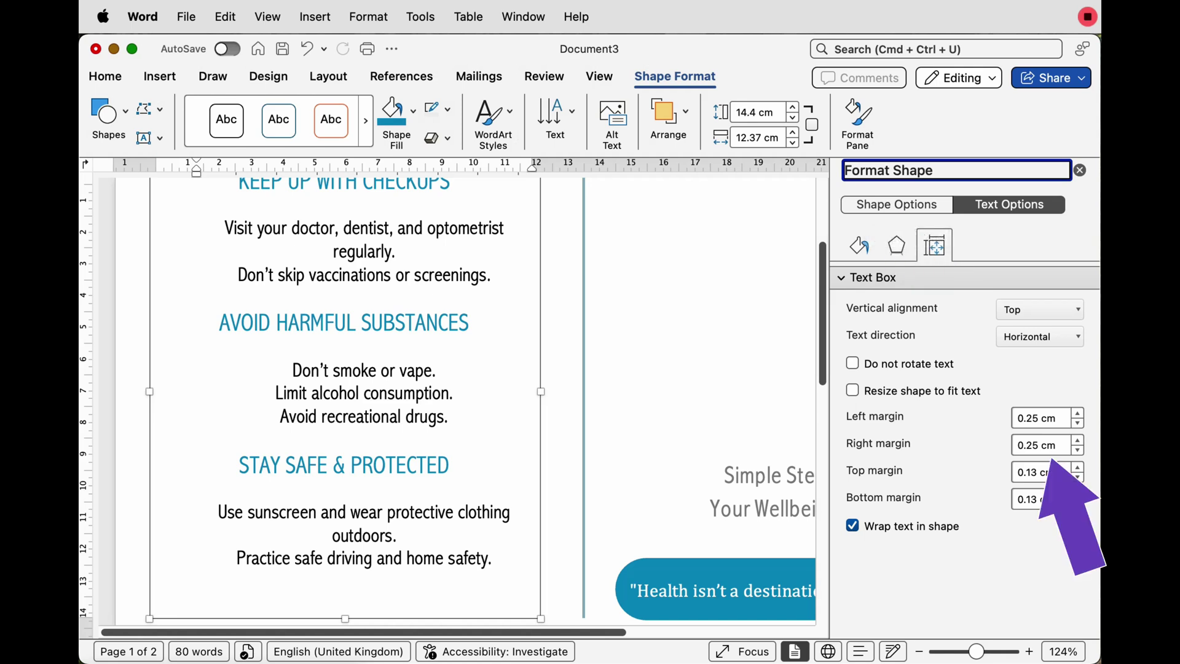
pyautogui.click(1077, 440)
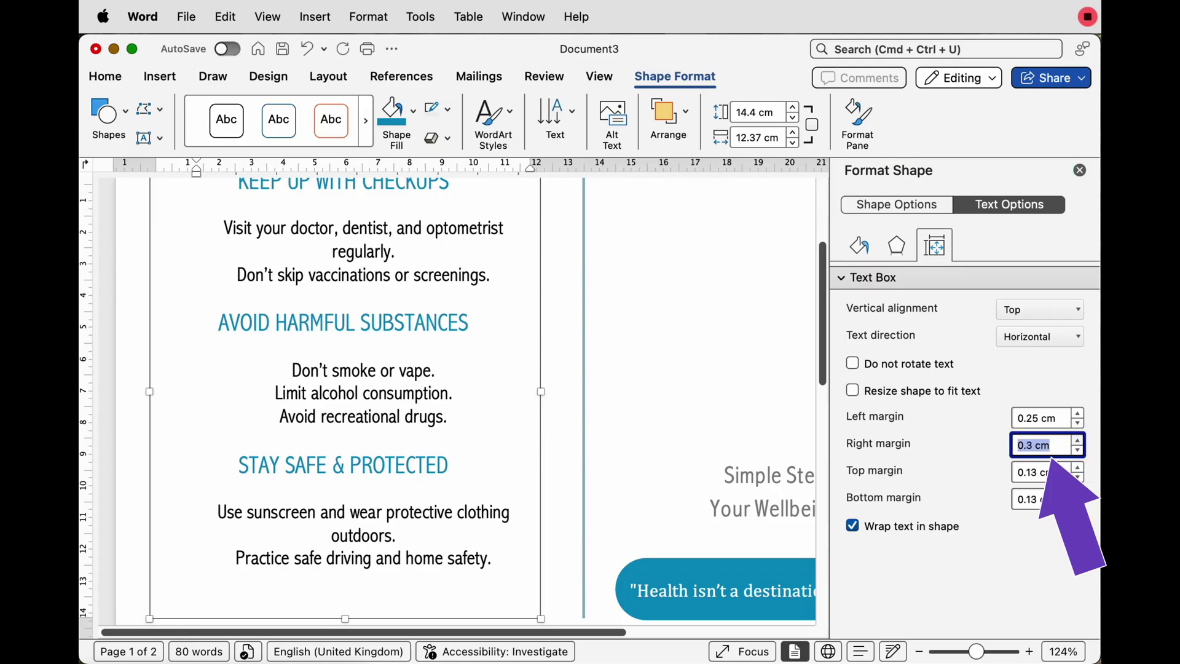
pyautogui.press('Up')
pyautogui.press('Up')
pyautogui.press('Up')
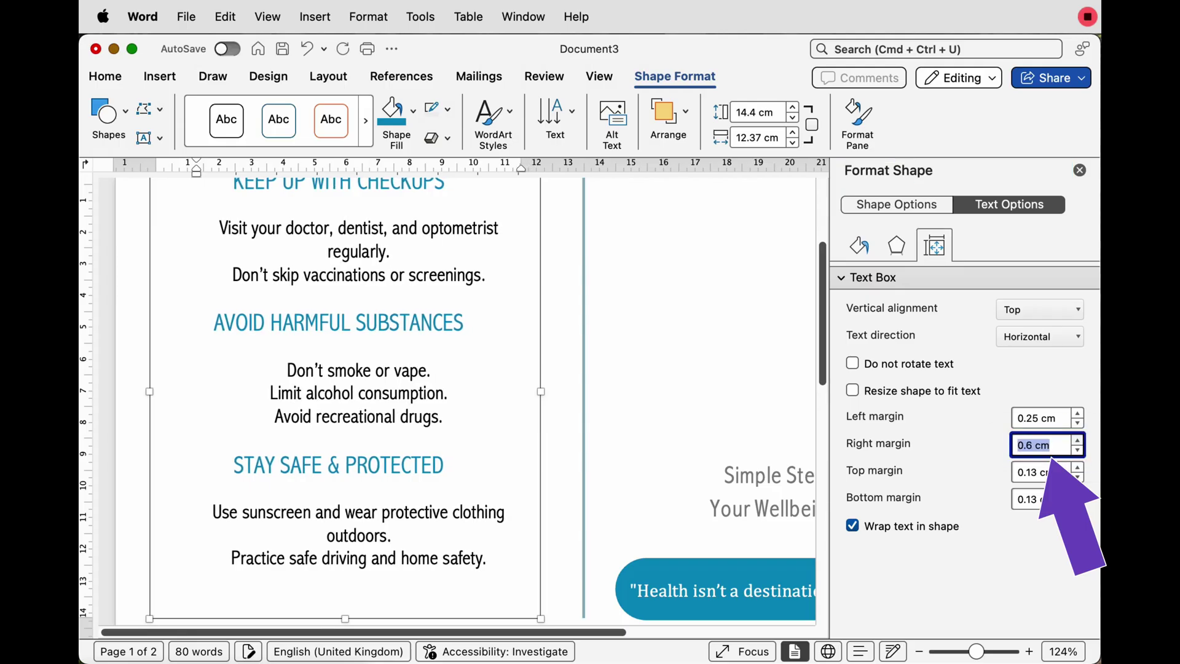
pyautogui.press('Up')
pyautogui.press('Up')
pyautogui.press('Up')
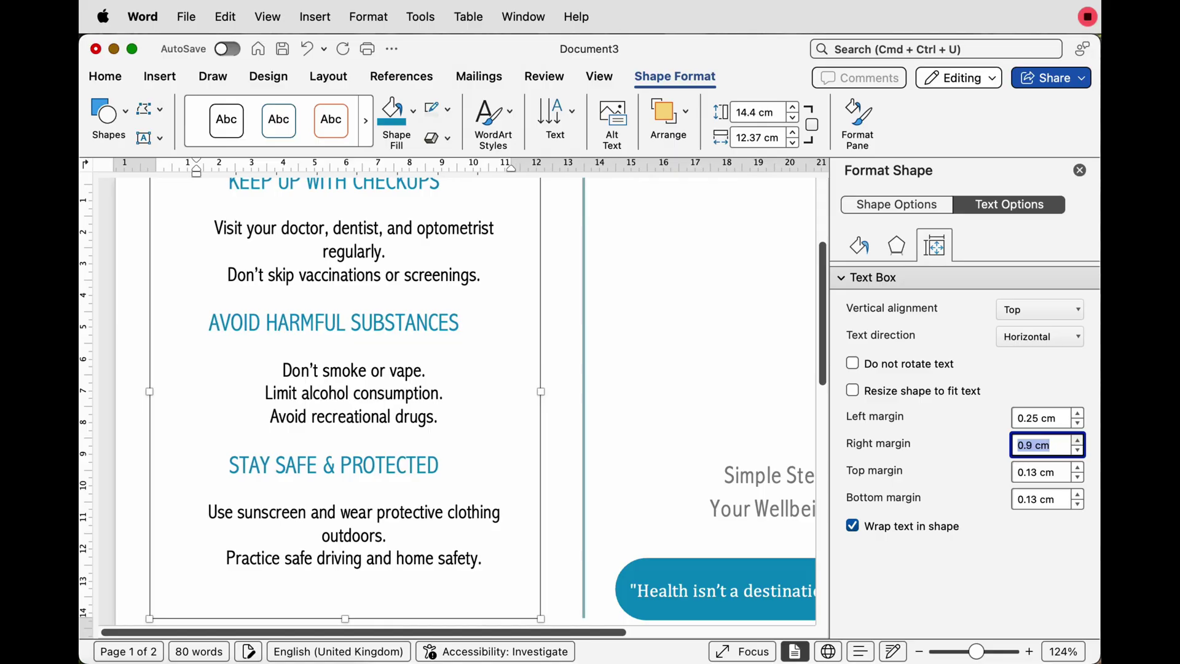
pyautogui.press('Up')
pyautogui.press('Up')
pyautogui.press('Up')
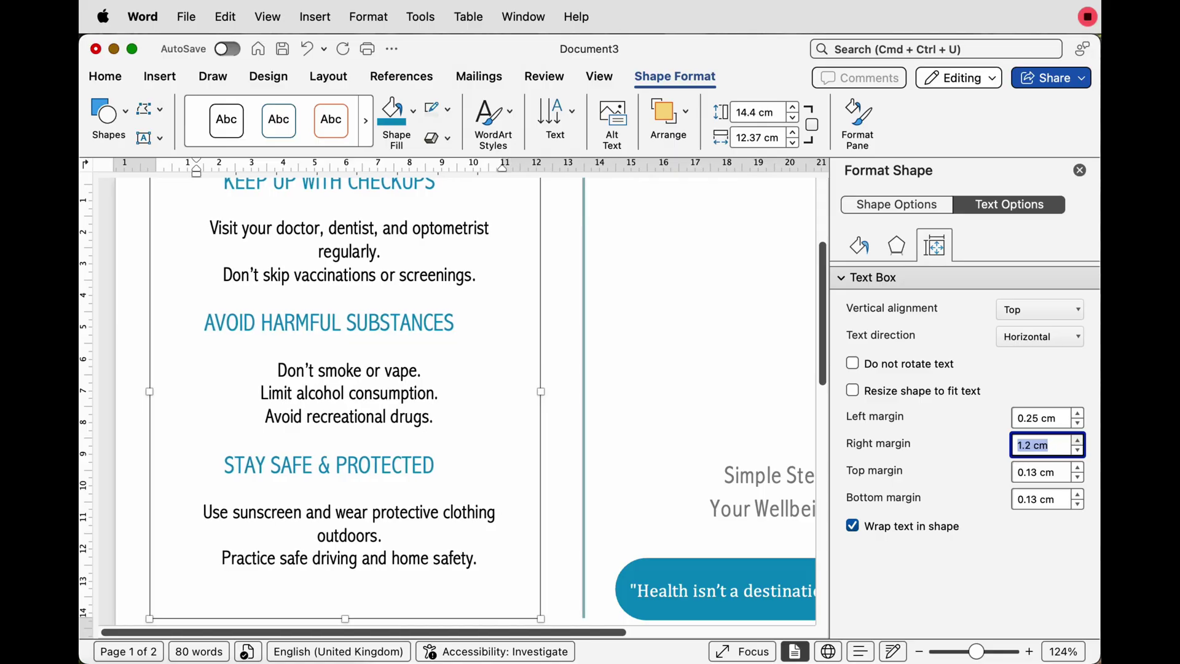
pyautogui.press('Up')
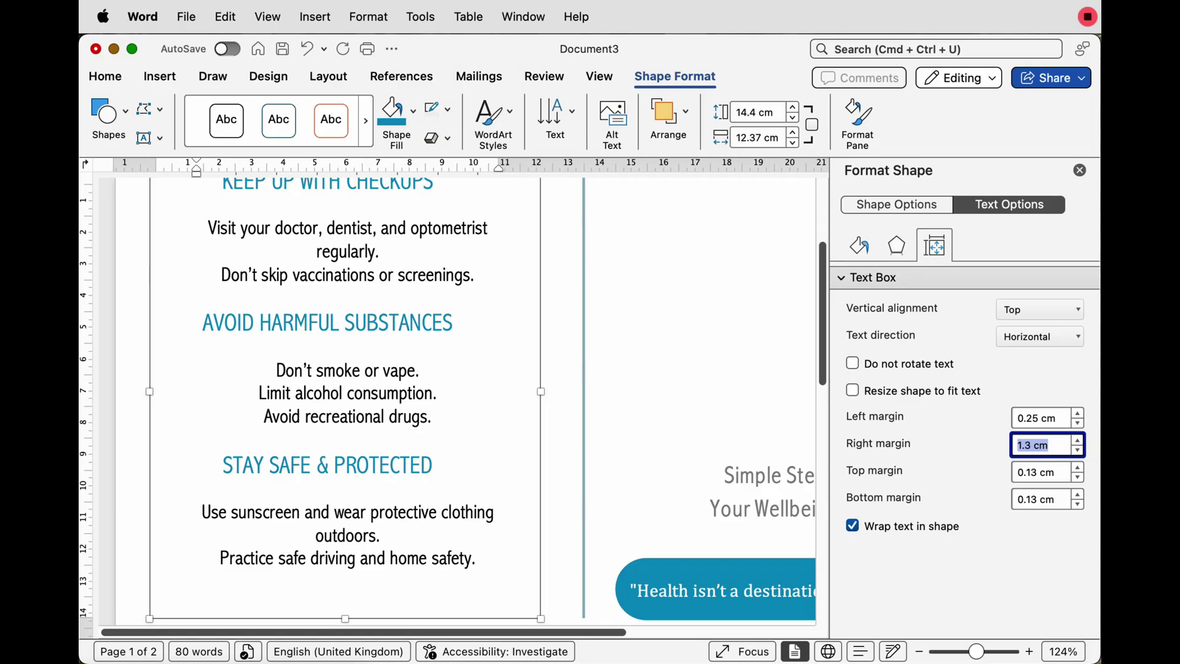
# - Place copies of the preventive care tips text box under the headings on both halves of page two
pyautogui.scroll(-5, 520, 268)
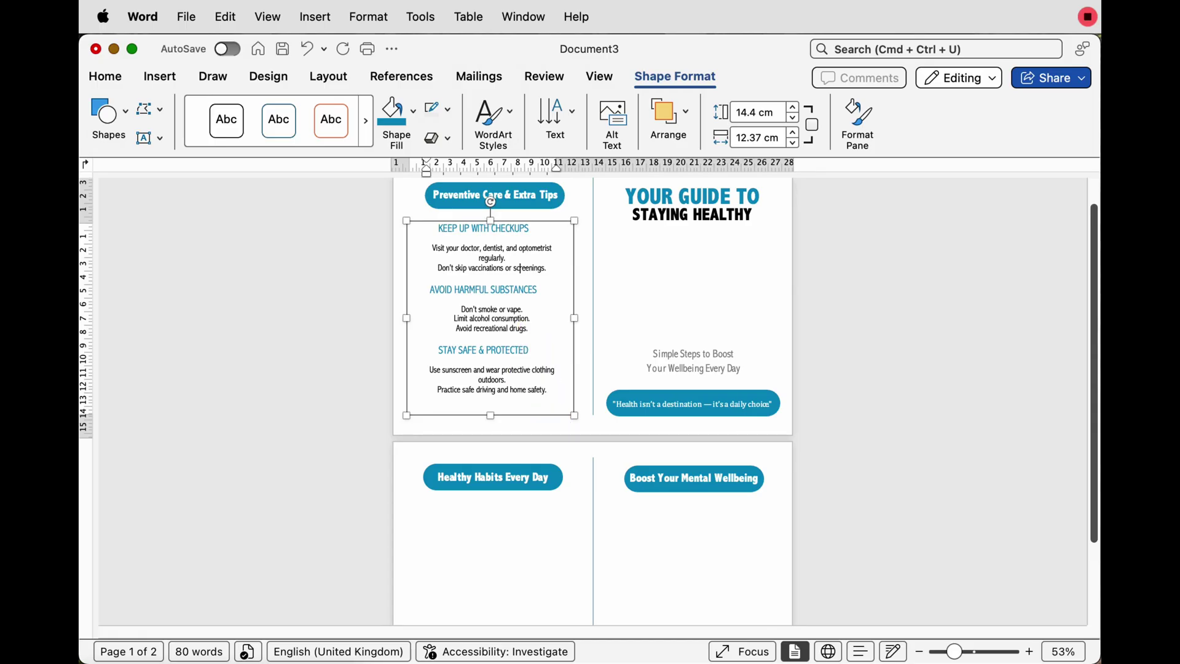
pyautogui.press('Escape')
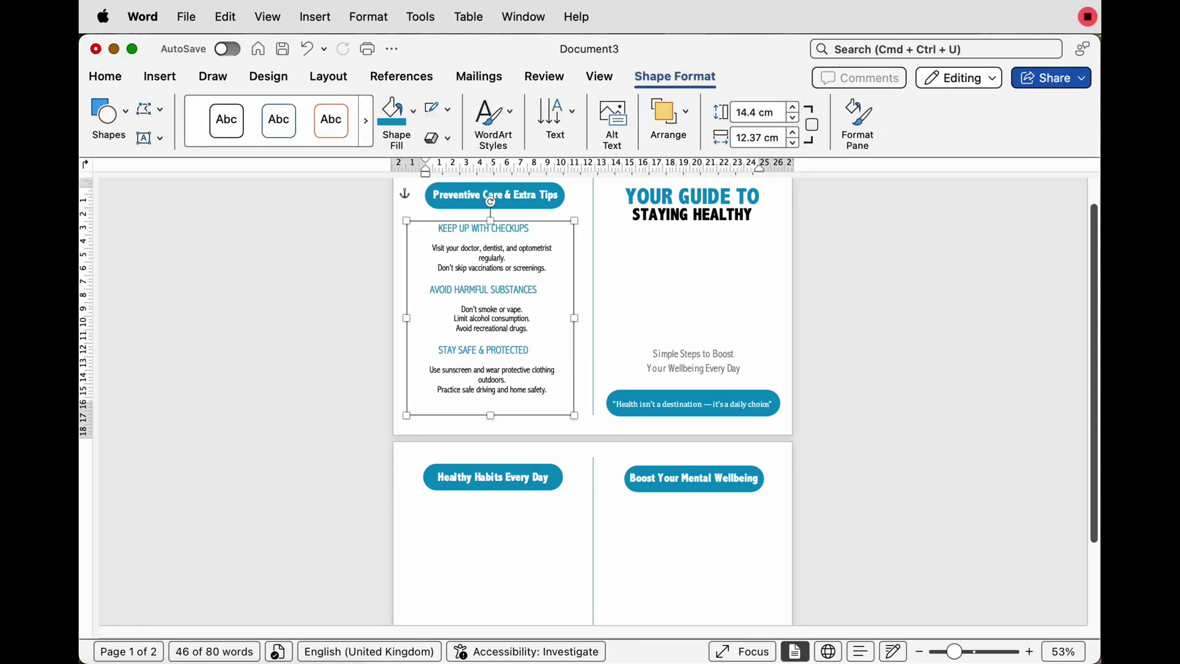
pyautogui.moveTo(501, 415); pyautogui.dragTo(498, 653)
pyautogui.moveTo(485, 554); pyautogui.dragTo(697, 581)
pyautogui.scroll(-3, 697, 368)
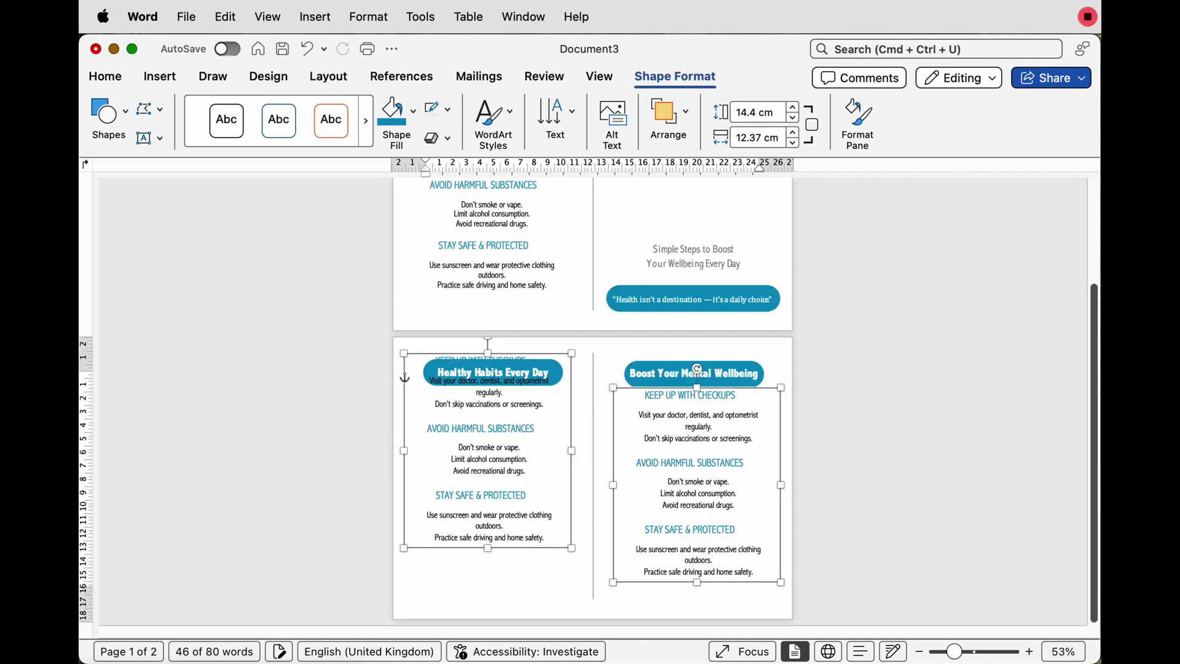
pyautogui.moveTo(488, 461); pyautogui.dragTo(492, 488)
pyautogui.click(593, 367)
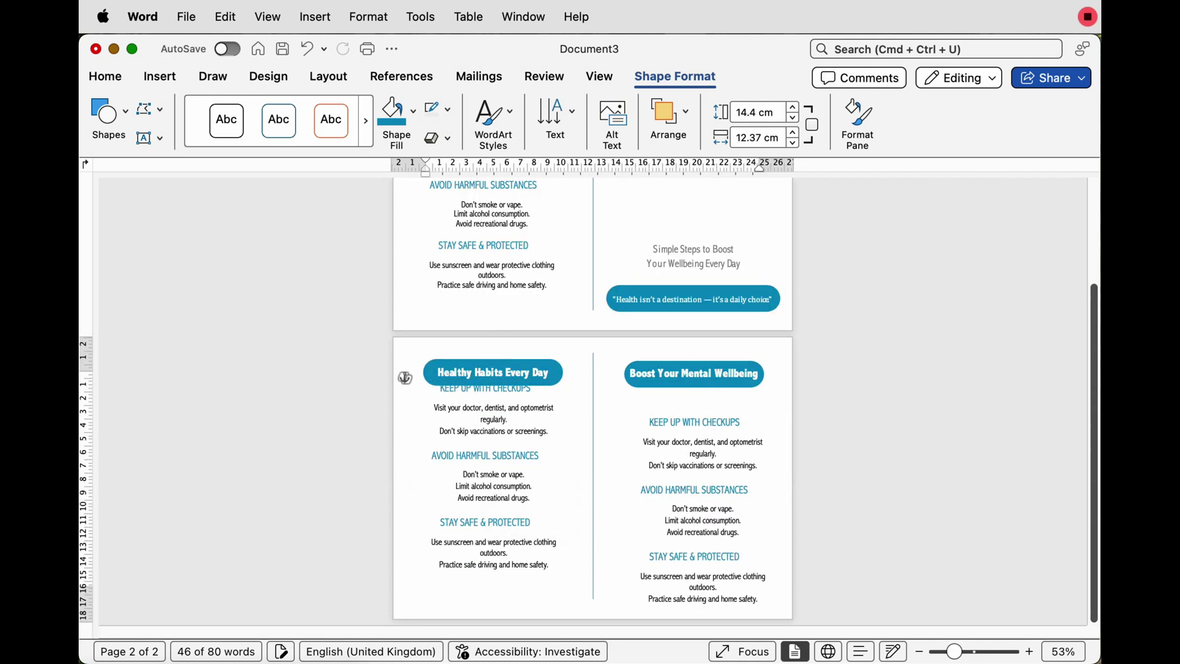
# - Replace the text under "Healthy Habits Every Day" with the copied meals, exercise and sleep tips, and extend the box to about 16.93 cm high
pyautogui.click(405, 378)
pyautogui.press('super+a')
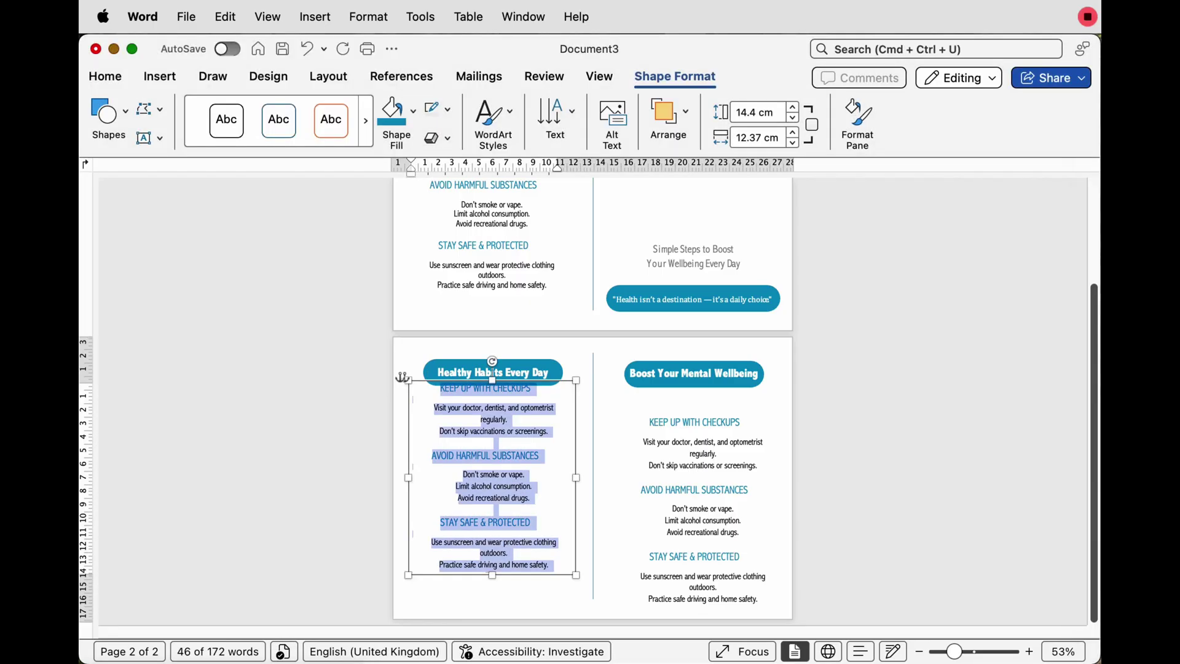
pyautogui.press('cmd+v')
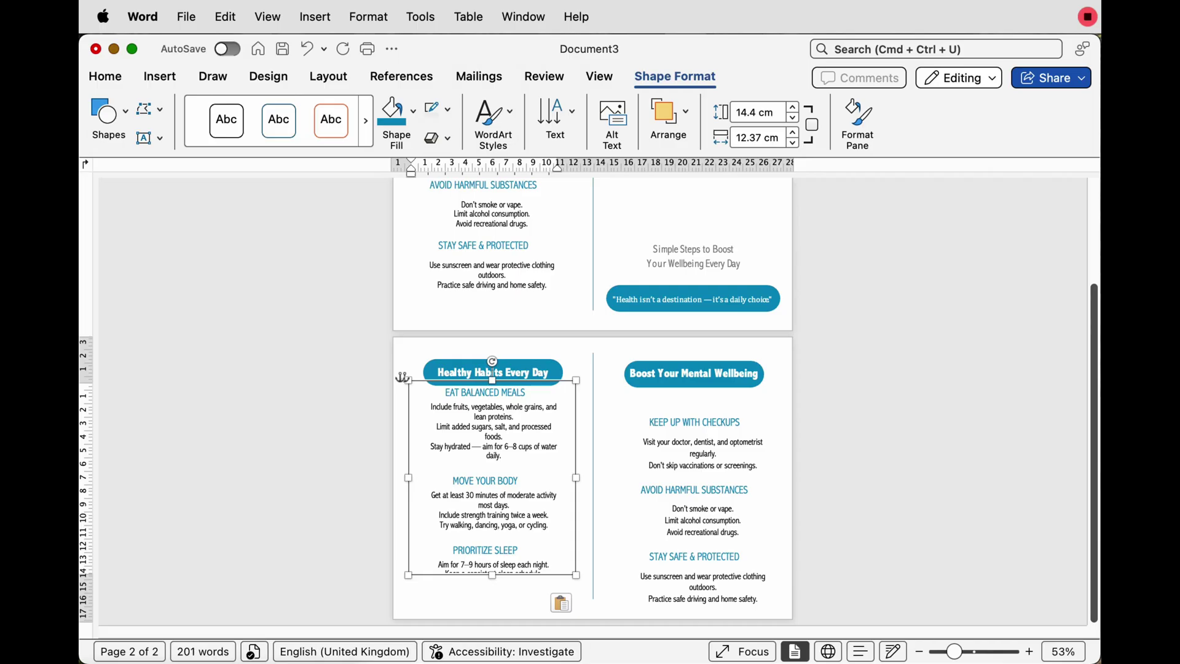
pyautogui.moveTo(492, 574); pyautogui.dragTo(492, 609)
# - Replace the text under "Boost Your Mental Wellbeing" with the copied stress, connection and goal-setting tips
pyautogui.click(701, 511)
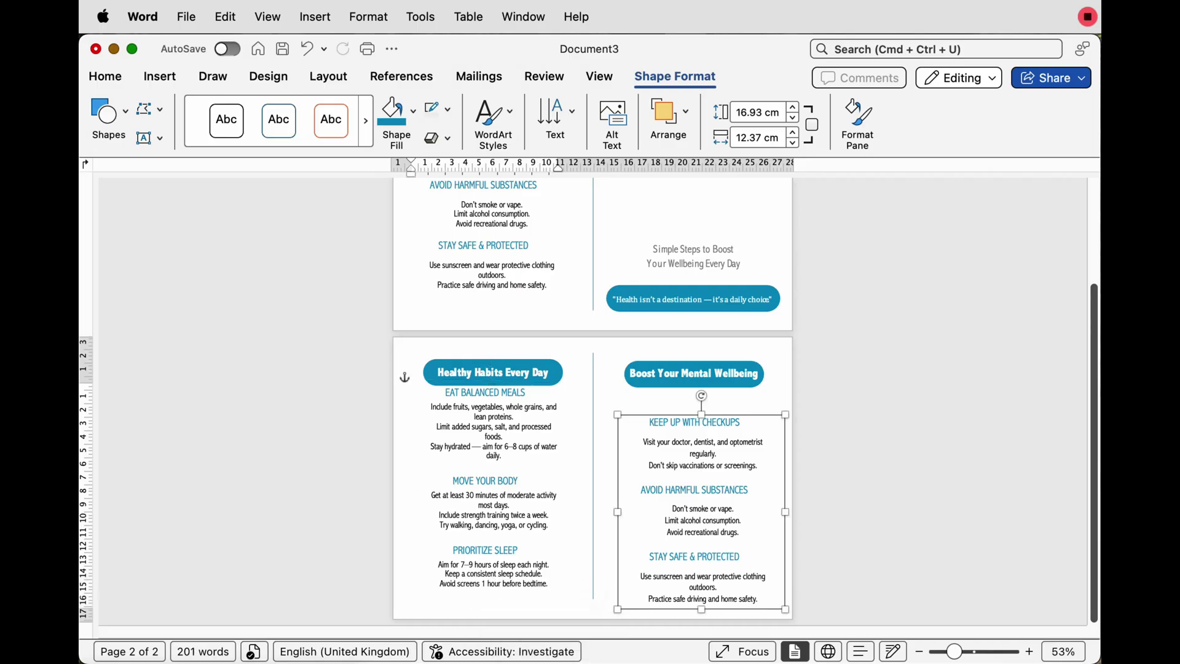
pyautogui.press('cmd+a')
pyautogui.press('cmd+v')
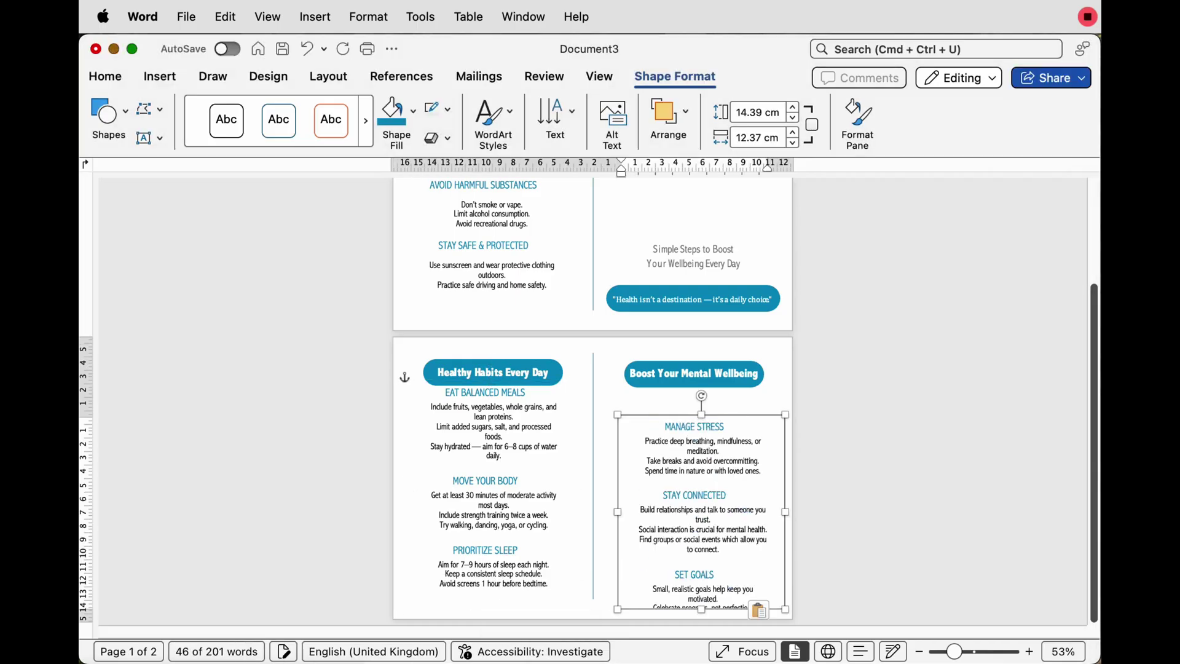
# - Move the mental wellbeing text box up and enlarge it to about 15.6 by 13.36 cm, and widen the healthy habits text box
pyautogui.click(690, 415)
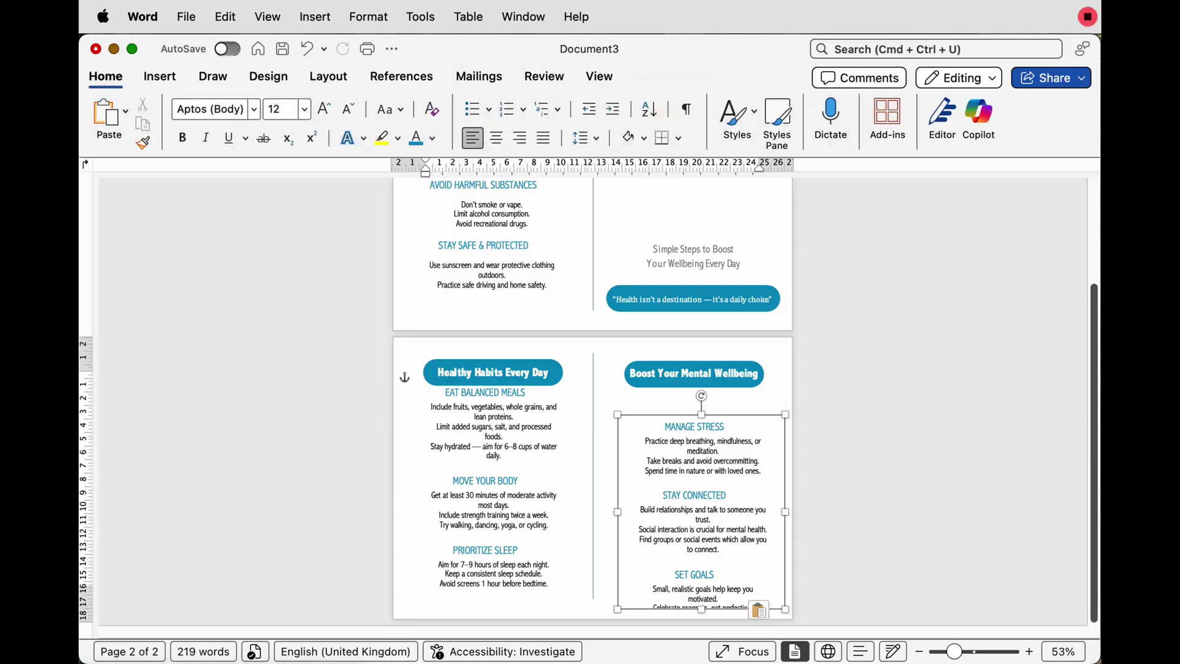
pyautogui.moveTo(689, 485); pyautogui.dragTo(682, 468)
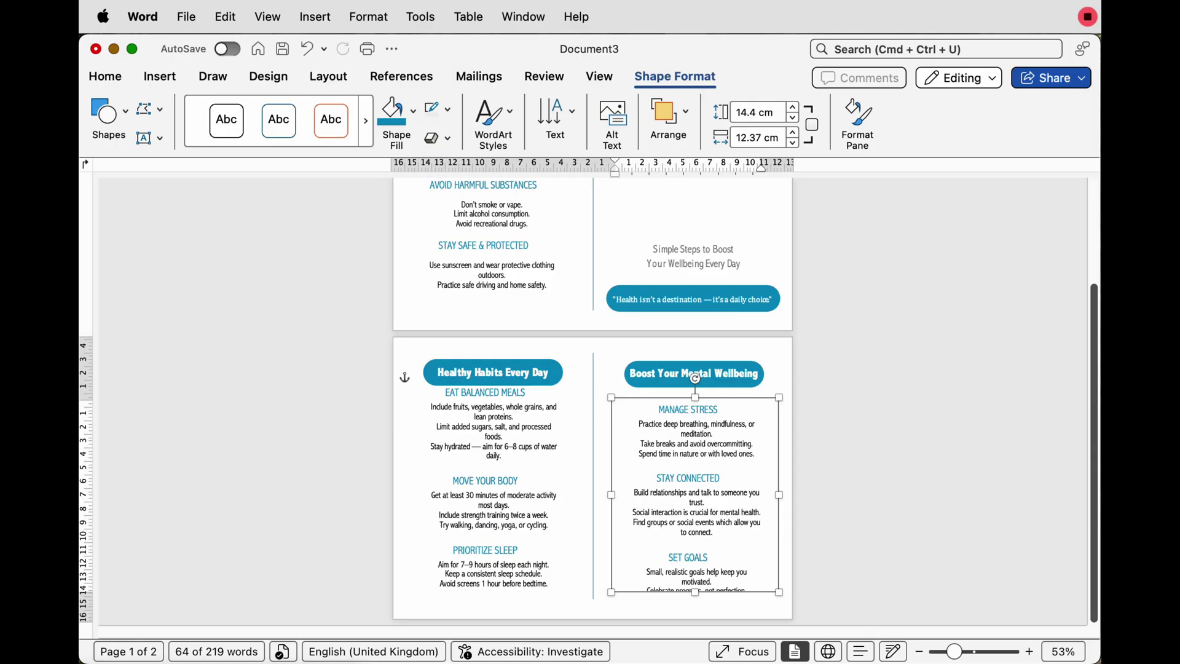
pyautogui.click(492, 467)
pyautogui.moveTo(576, 495); pyautogui.dragTo(603, 465)
pyautogui.click(695, 468)
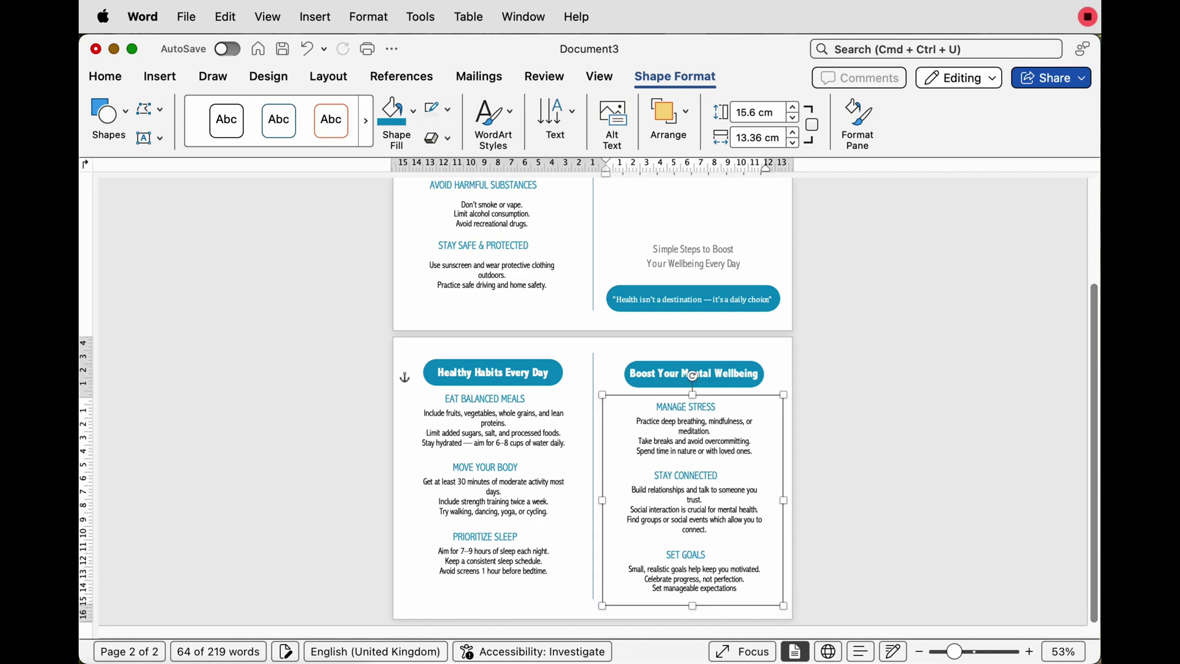
# - Insert the stock image of the smiling child in a plaid shirt, found by searching for "smiling people"
pyautogui.scroll(5, 593, 406)
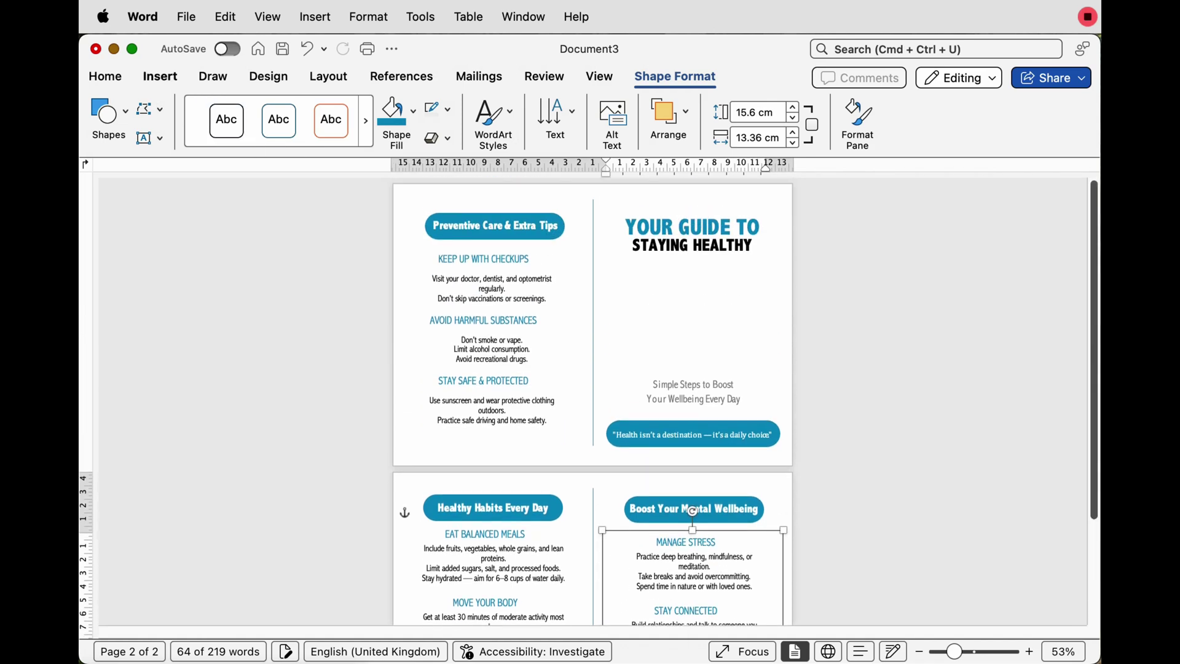
pyautogui.click(160, 77)
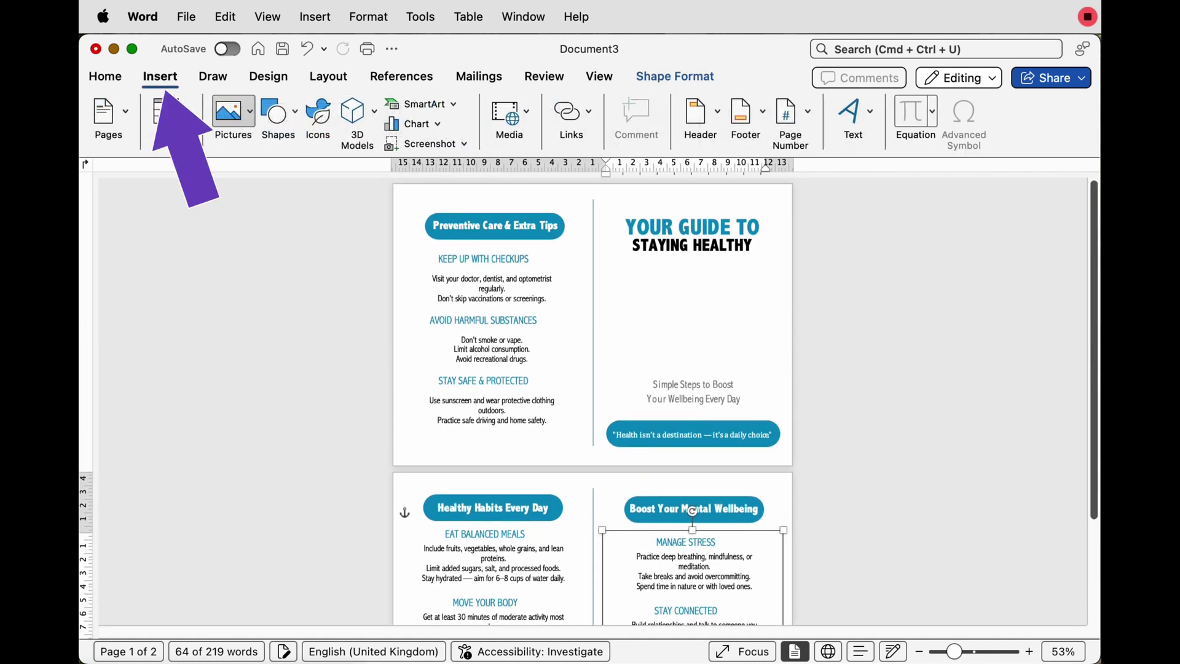
pyautogui.click(232, 114)
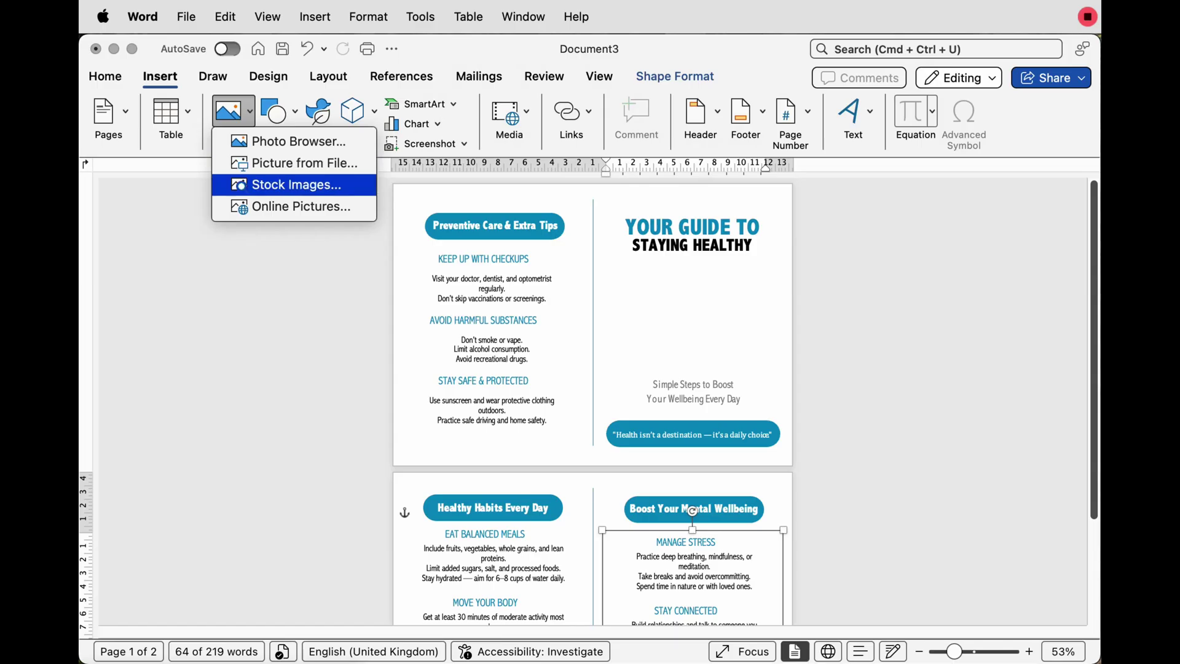
pyautogui.click(289, 184)
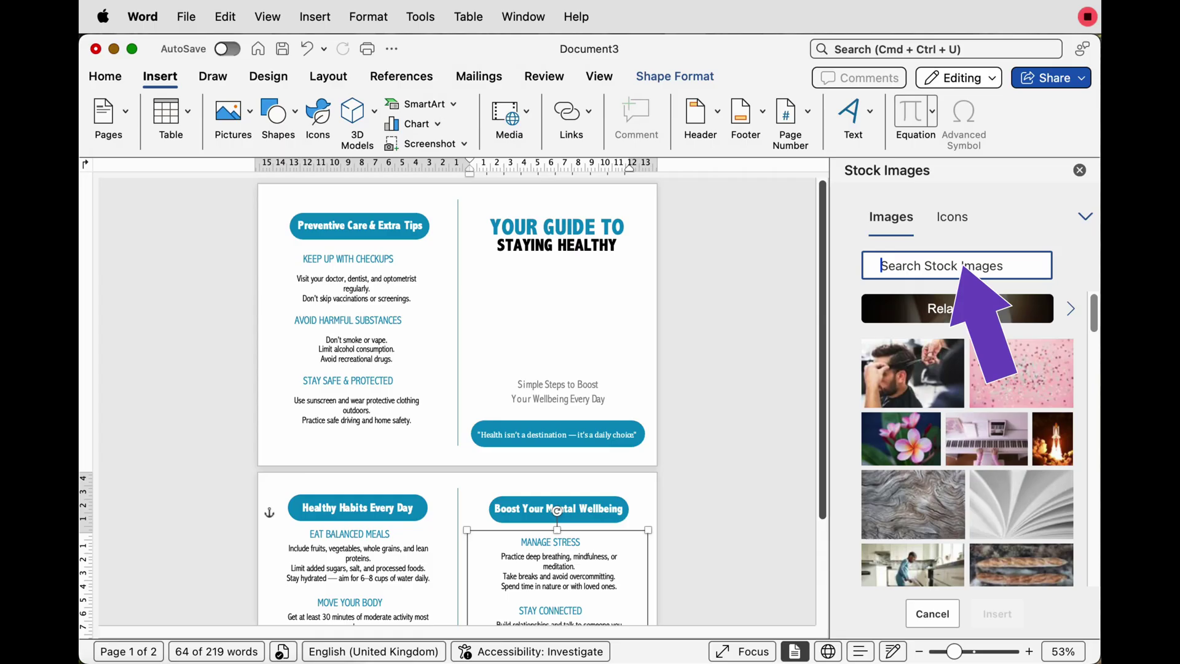
pyautogui.write('smilin')
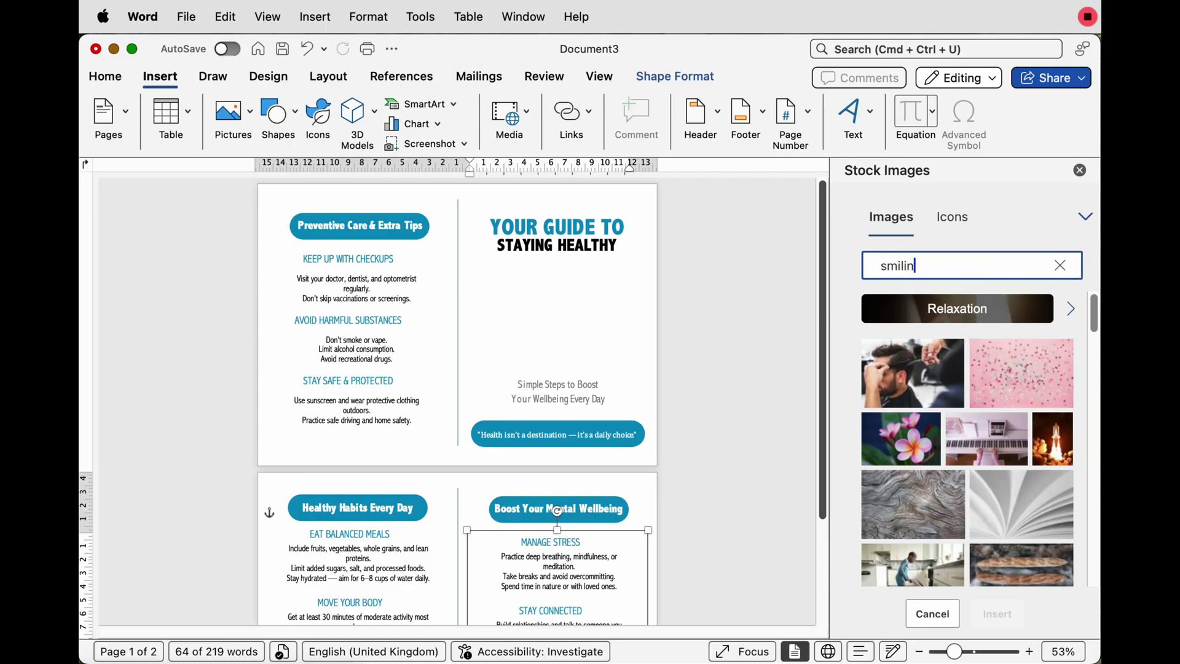
pyautogui.write('g people')
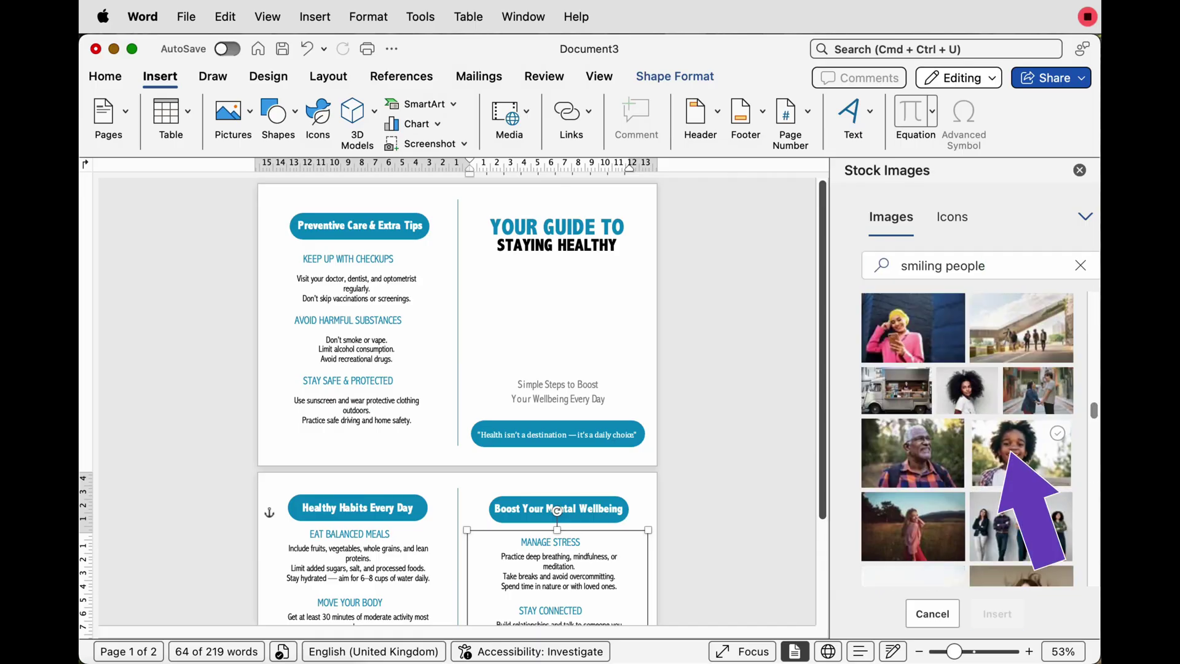
pyautogui.click(1017, 452)
pyautogui.click(997, 614)
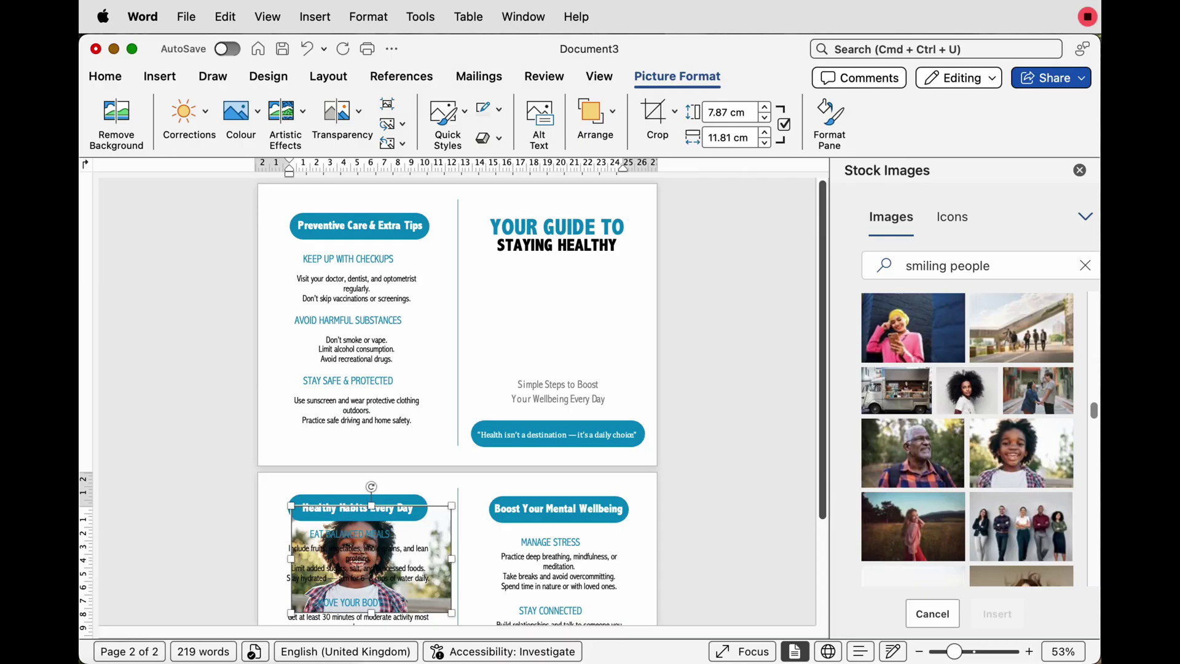
# - Set the picture's text wrapping to In Front of Text and move it between the cover title and the tagline
pyautogui.click(595, 114)
pyautogui.click(483, 166)
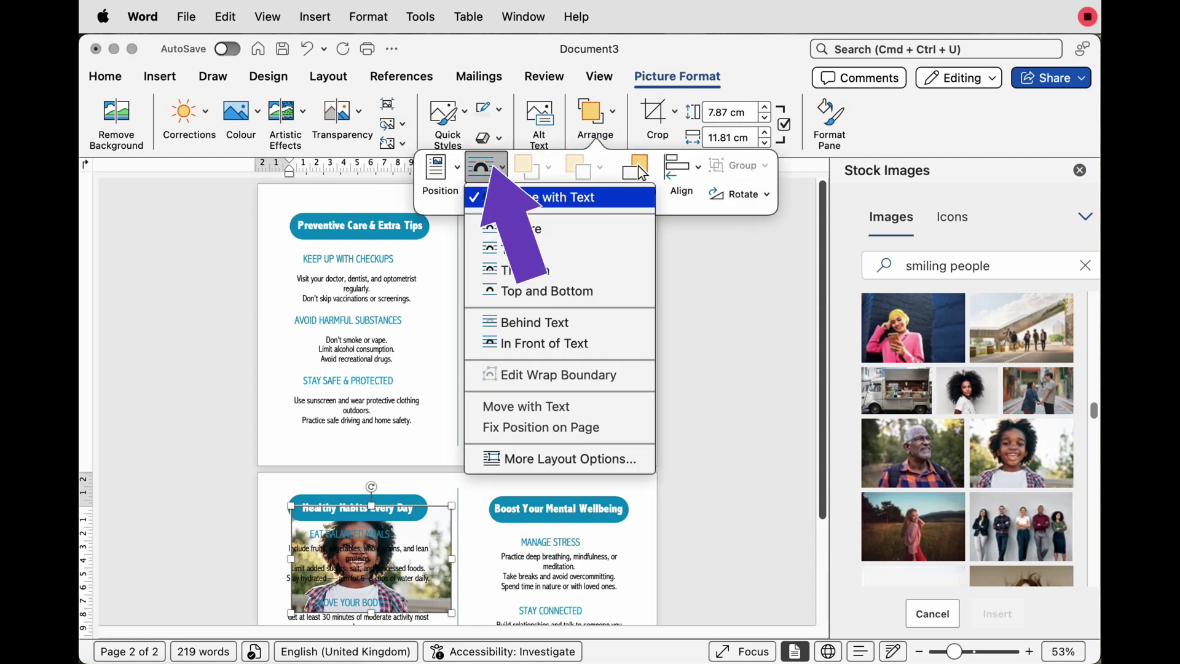
pyautogui.click(545, 343)
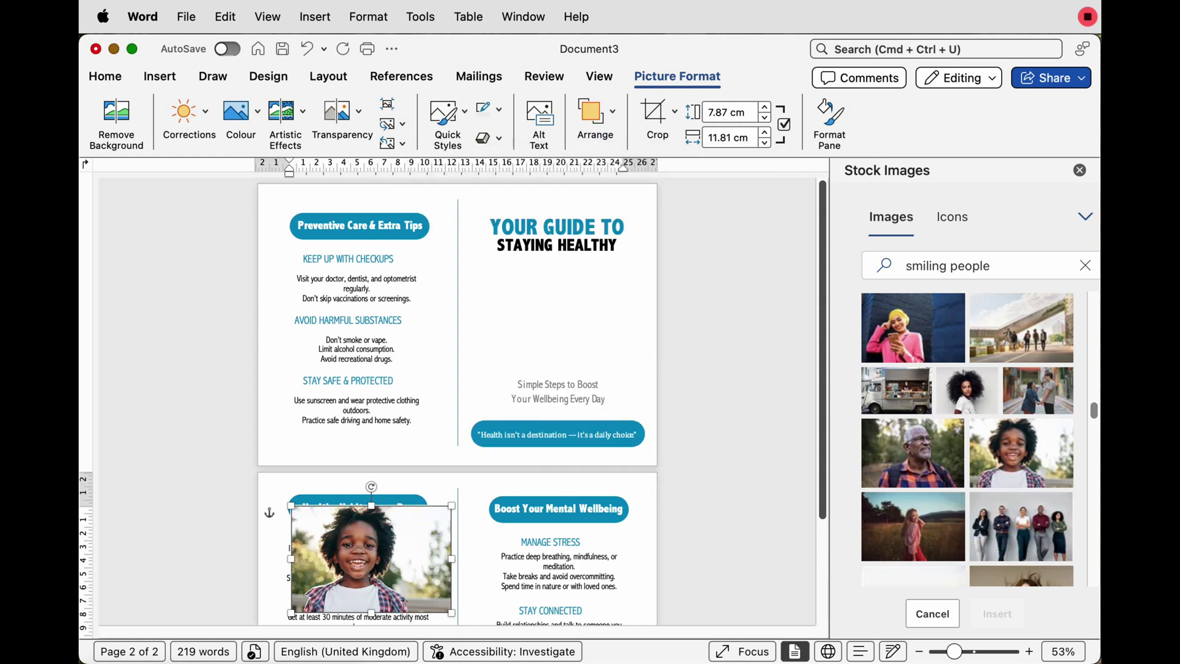
pyautogui.moveTo(372, 571); pyautogui.dragTo(559, 332)
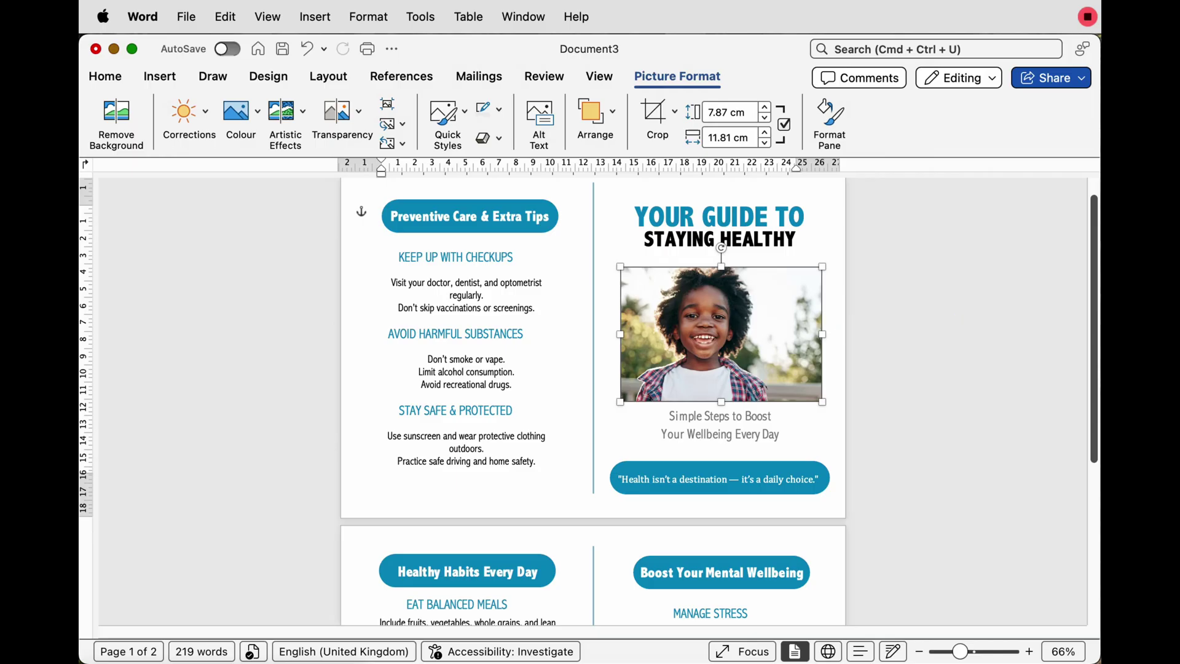
pyautogui.scroll(2, 589, 404)
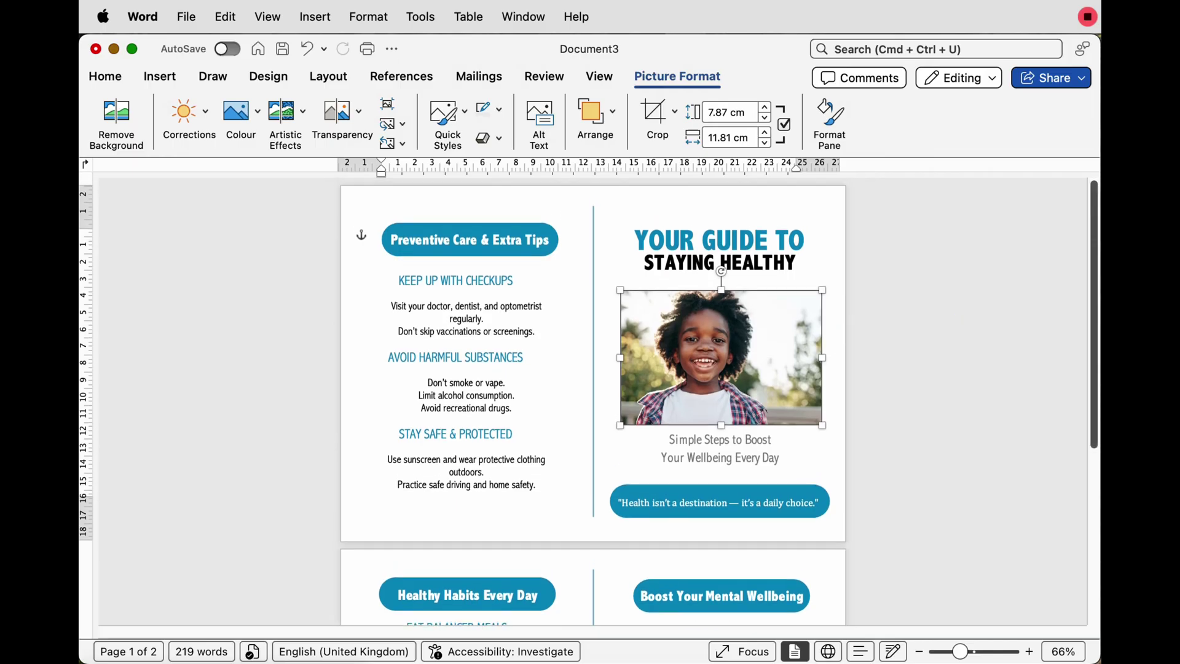
# - Move the "Simple Steps to Boost Your Wellbeing Every Day" tagline slightly down, away from the cover picture
pyautogui.click(719, 240)
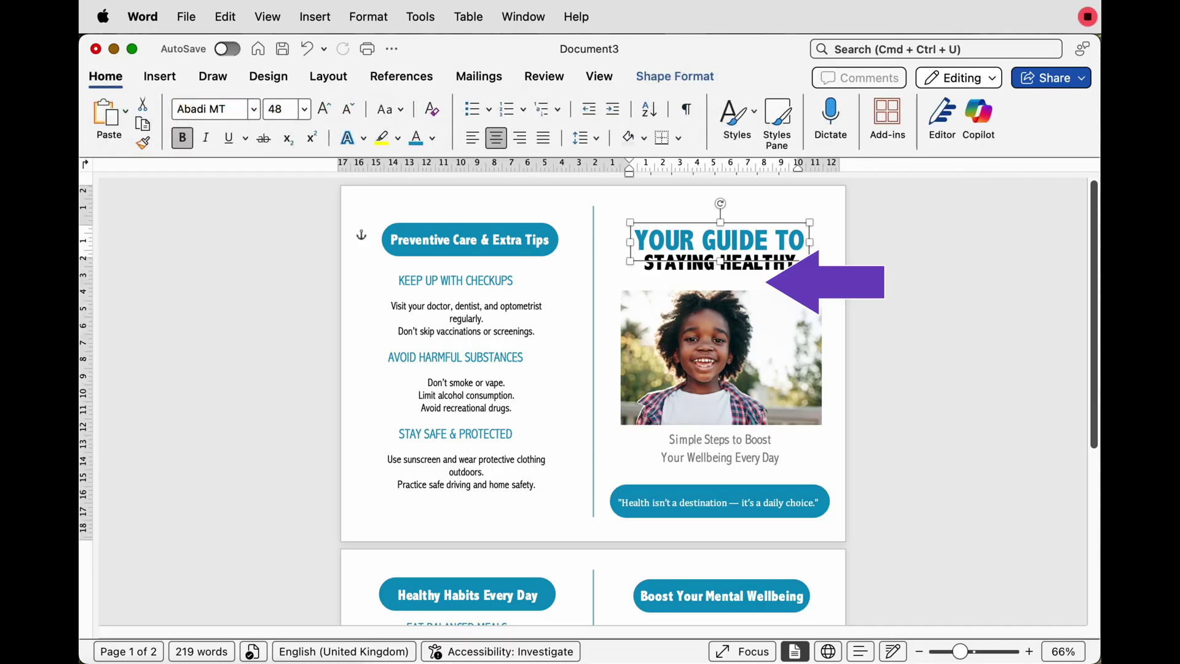
pyautogui.click(719, 262)
pyautogui.moveTo(720, 440); pyautogui.dragTo(719, 447)
# - Align both cover title lines, the picture, the tagline and the quote pill to centre, and group them
pyautogui.click(720, 240)
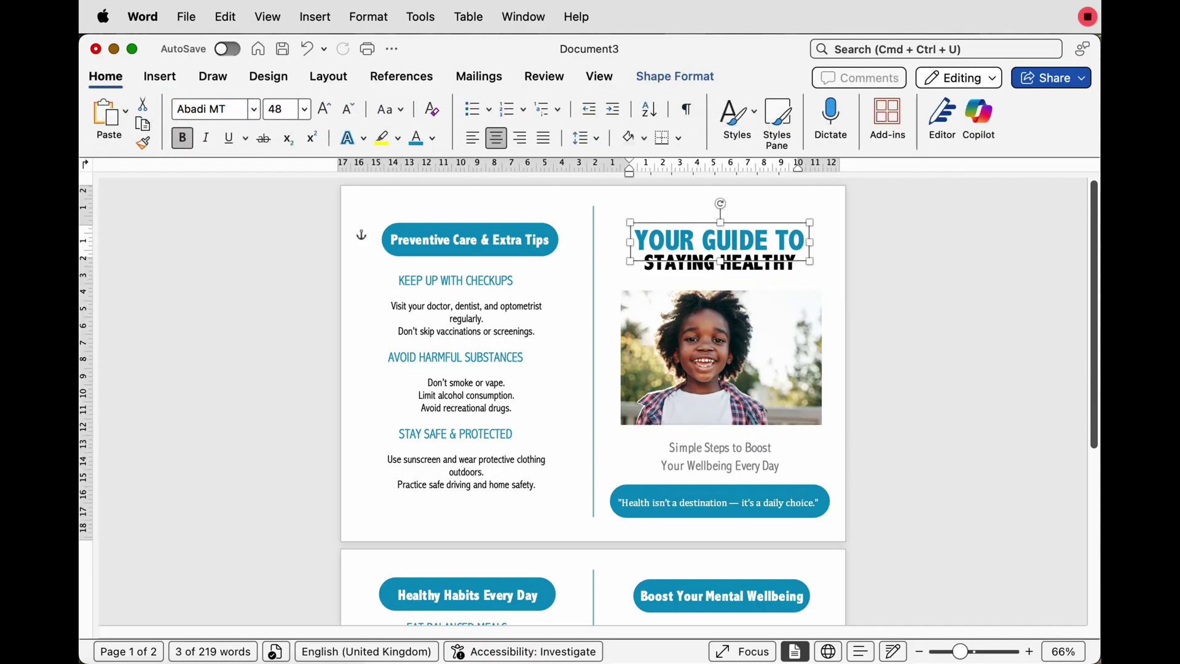
pyautogui.keyDown('shift'); pyautogui.click(719, 263); pyautogui.keyUp('shift')
pyautogui.keyDown('shift'); pyautogui.click(721, 357); pyautogui.keyUp('shift')
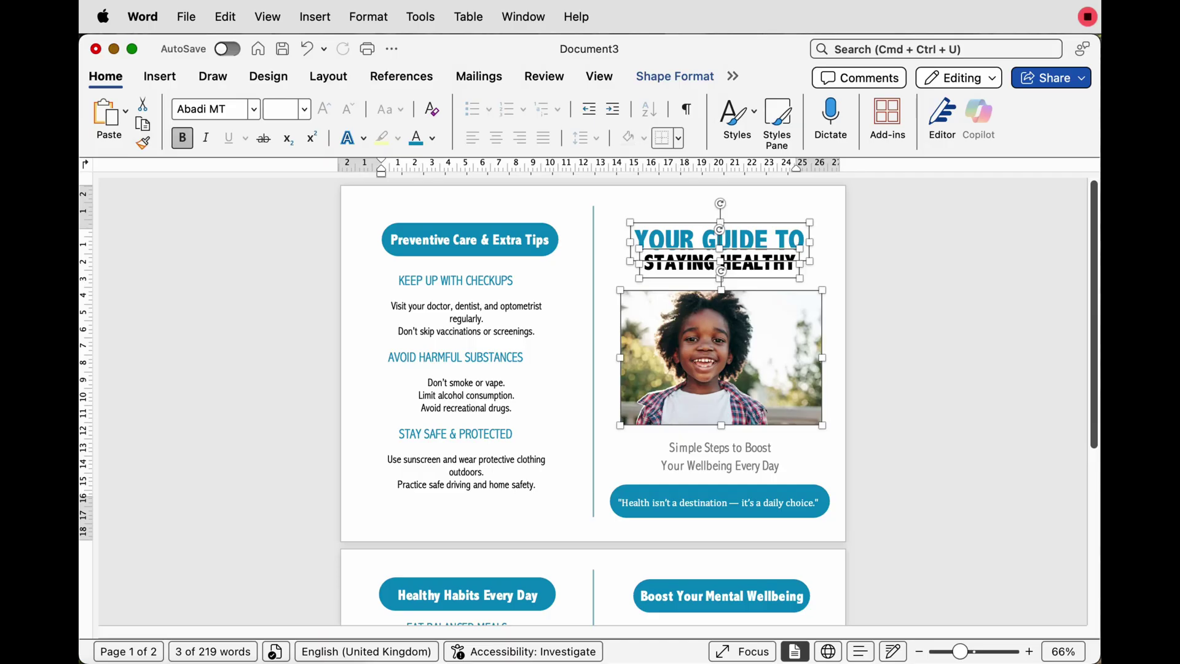
pyautogui.keyDown('shift'); pyautogui.click(720, 456); pyautogui.keyUp('shift')
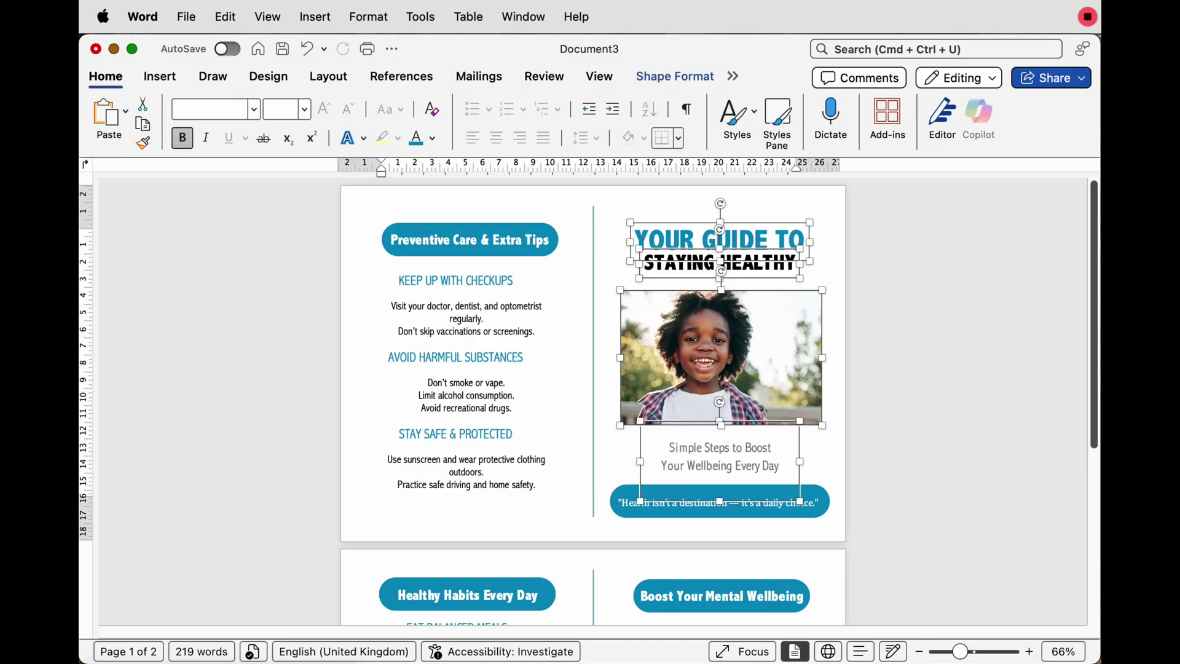
pyautogui.keyDown('shift'); pyautogui.click(719, 511); pyautogui.keyUp('shift')
pyautogui.click(328, 76)
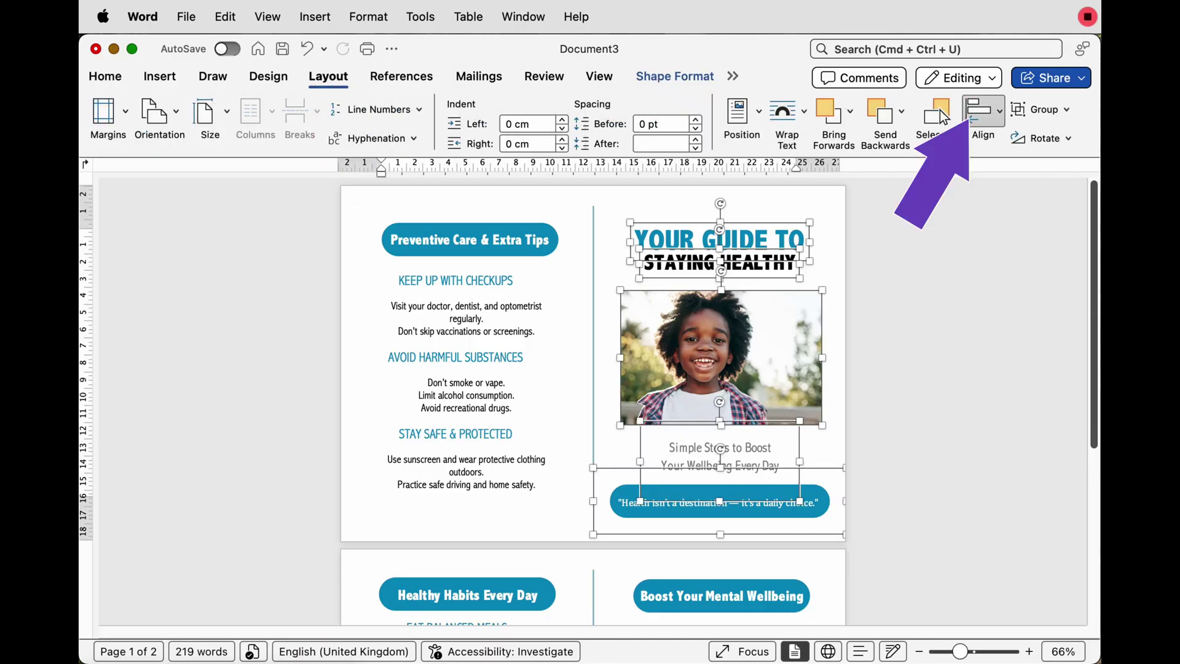
pyautogui.click(983, 112)
pyautogui.click(1045, 163)
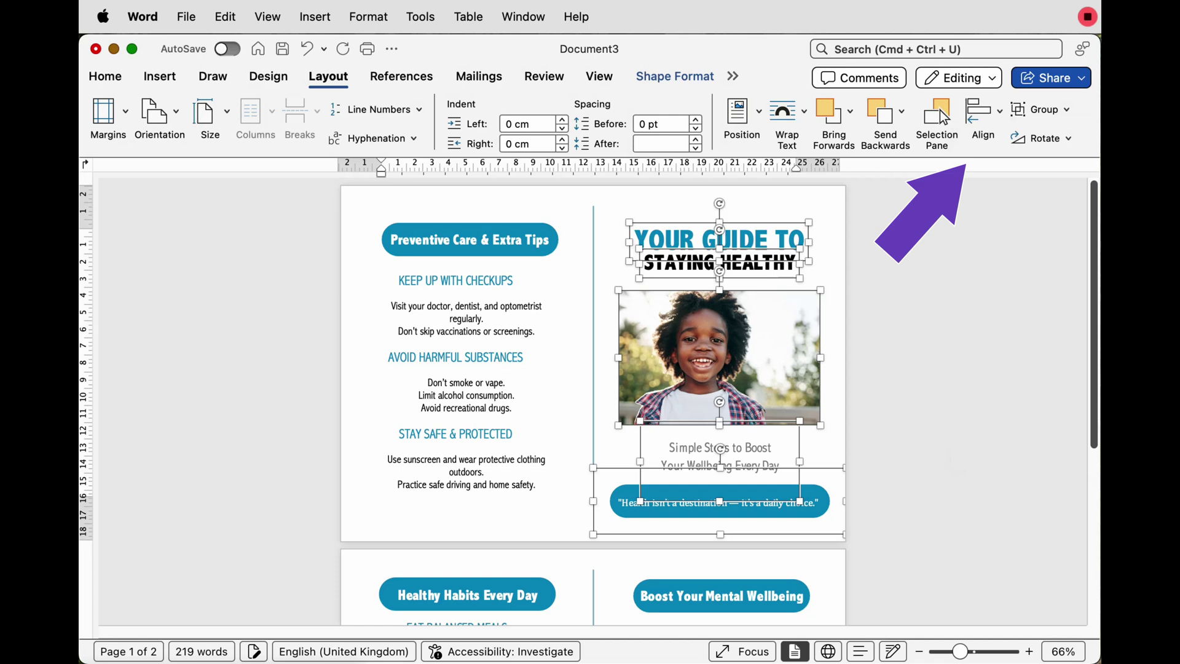
pyautogui.click(1039, 109)
pyautogui.click(1054, 134)
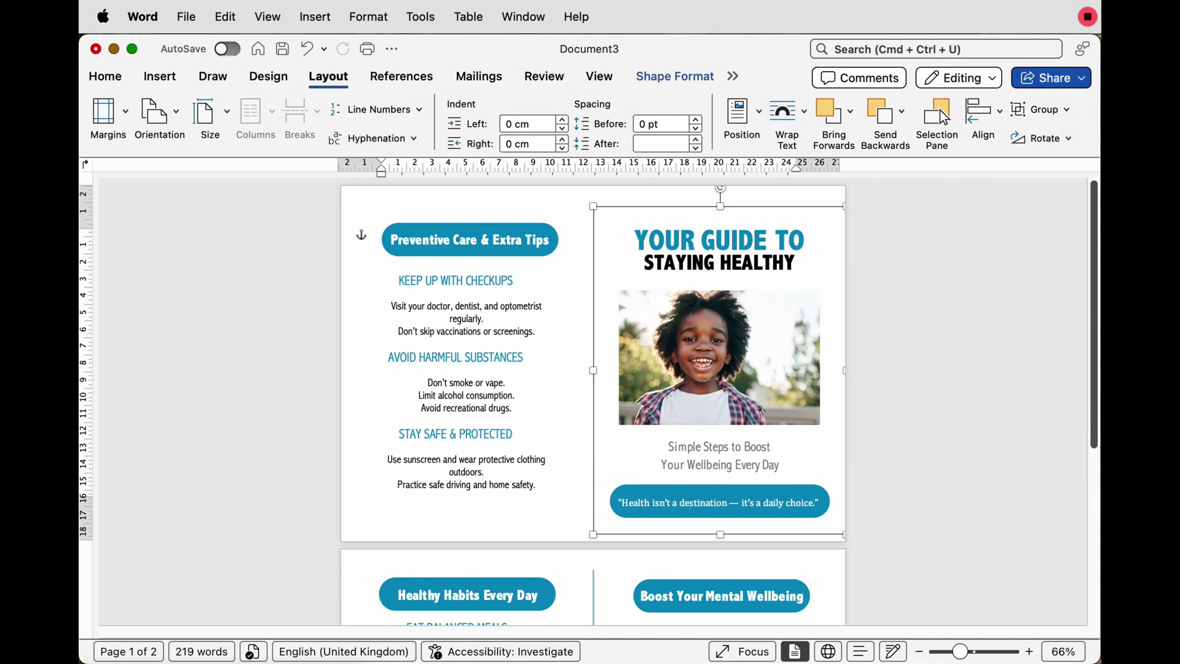
# - Move the "Preventive Care & Extra Tips" heading up and shift its tips text box slightly down and to the right
pyautogui.click(521, 244)
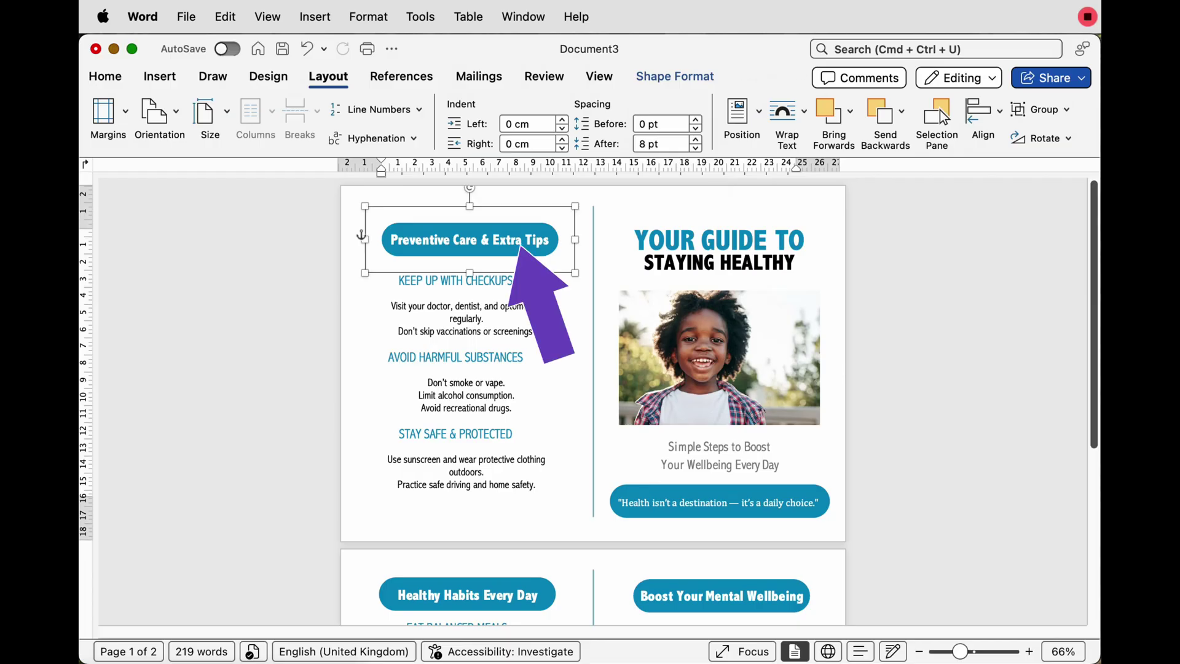
pyautogui.moveTo(468, 344); pyautogui.dragTo(482, 360)
pyautogui.moveTo(499, 245); pyautogui.dragTo(499, 232)
pyautogui.moveTo(467, 344); pyautogui.dragTo(474, 344)
# - Align the "Preventive Care & Extra Tips" heading and its tips text box to centre with each other
pyautogui.keyDown('shift'); pyautogui.click(469, 227); pyautogui.keyUp('shift')
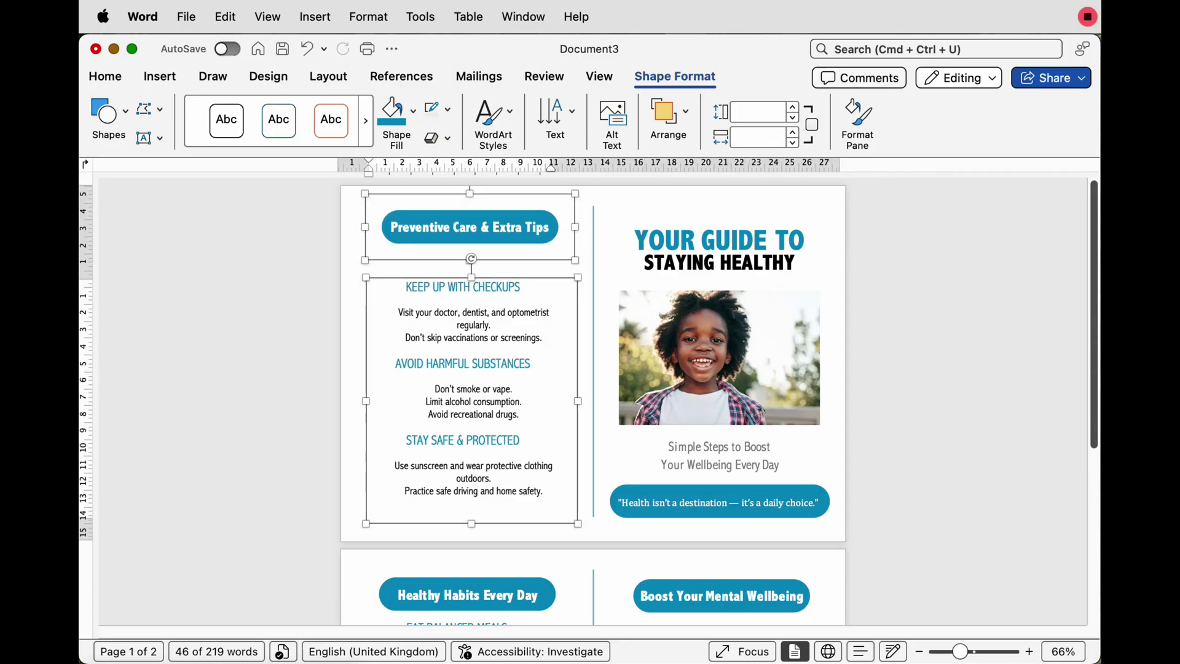
pyautogui.click(668, 117)
pyautogui.click(329, 76)
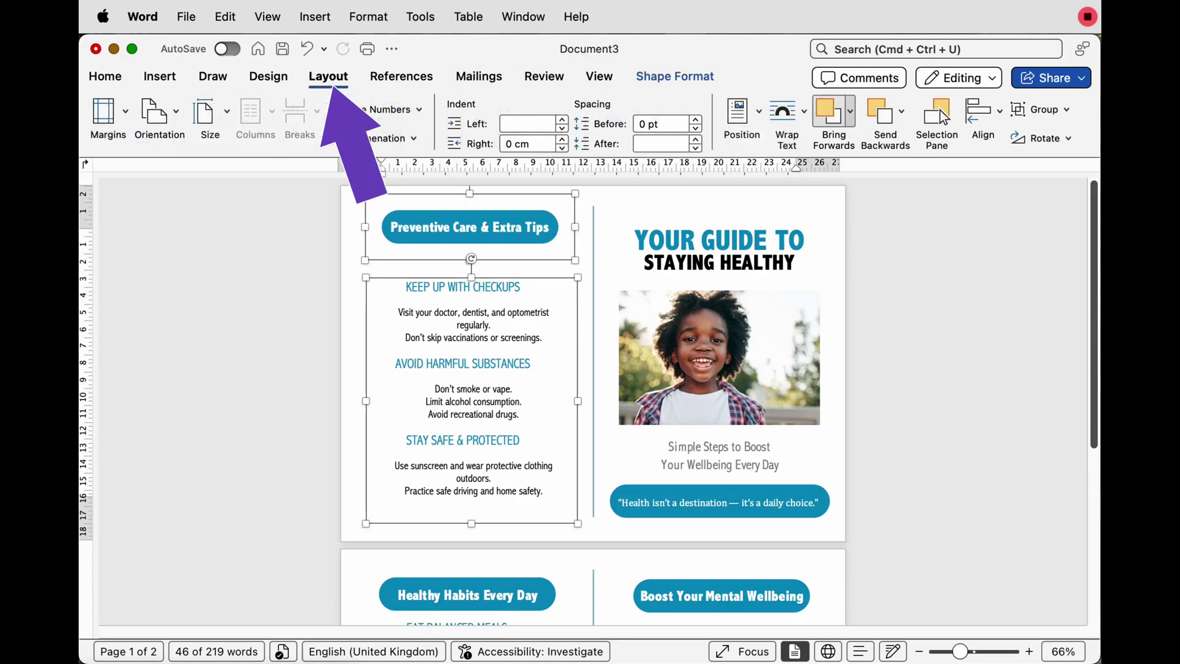
pyautogui.click(983, 114)
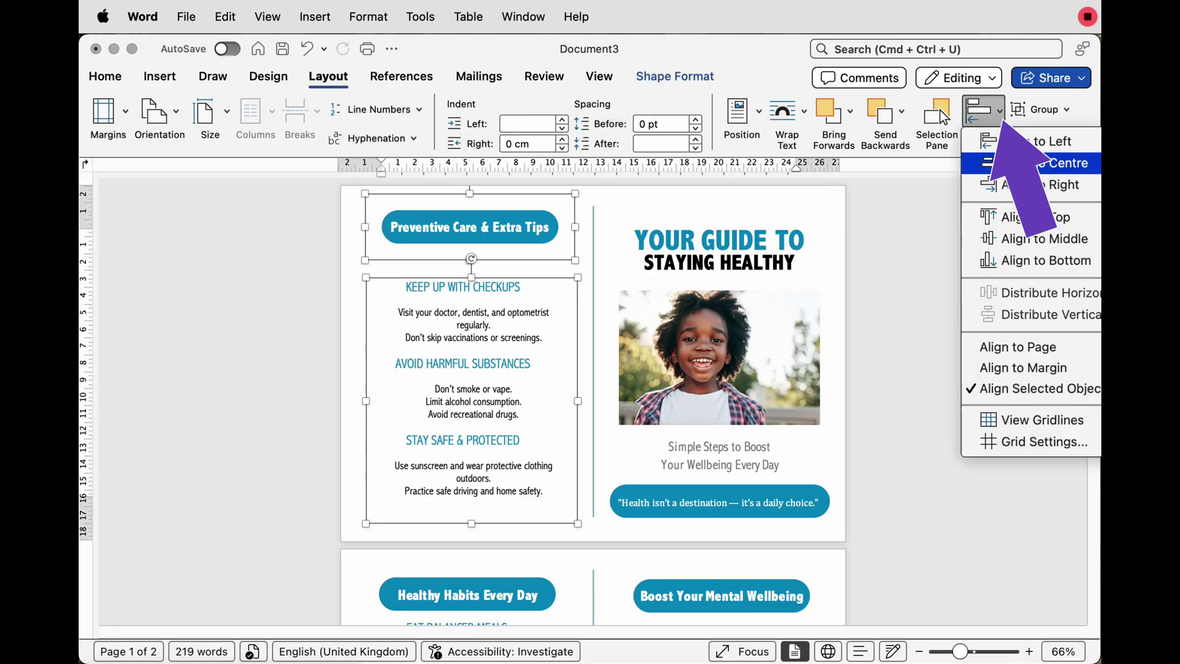
pyautogui.click(1045, 163)
# - Group the preventive care heading with its tips text box and move the group slightly left on page one
pyautogui.click(1039, 110)
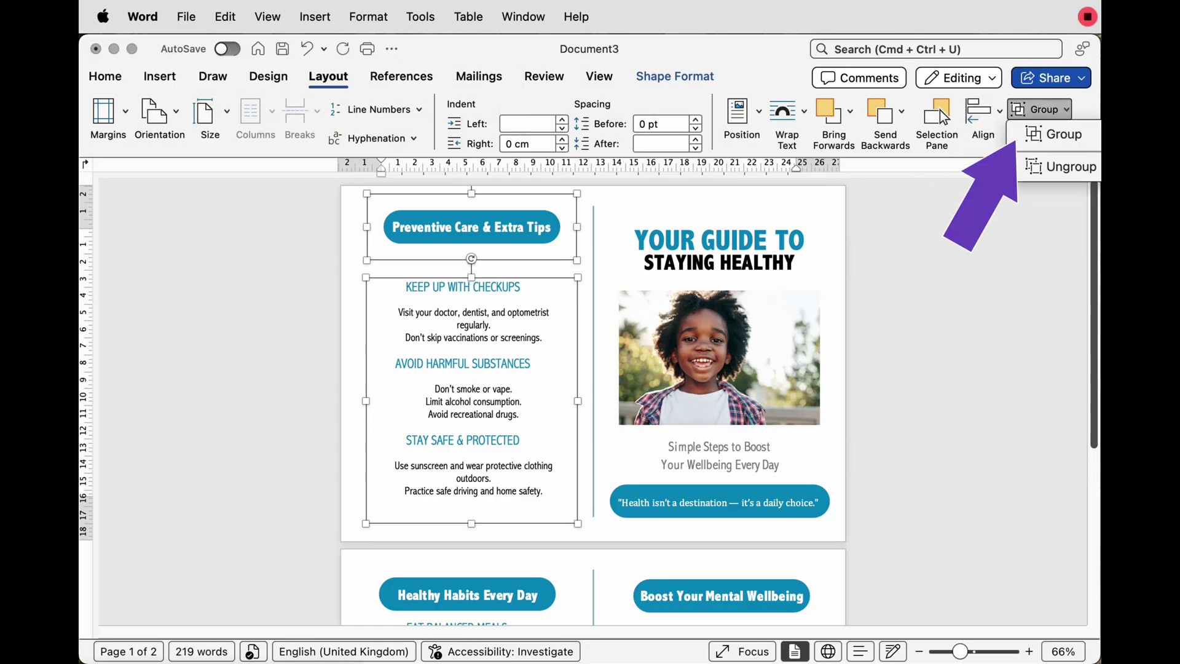
pyautogui.click(1058, 134)
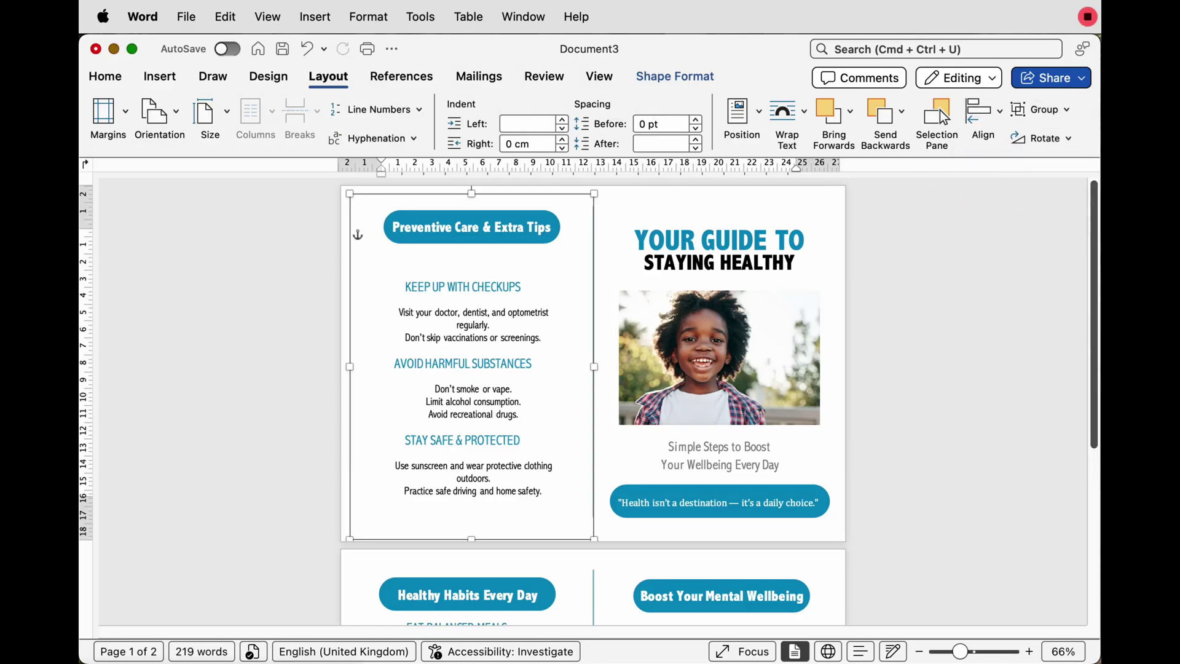
pyautogui.moveTo(474, 382); pyautogui.dragTo(477, 385)
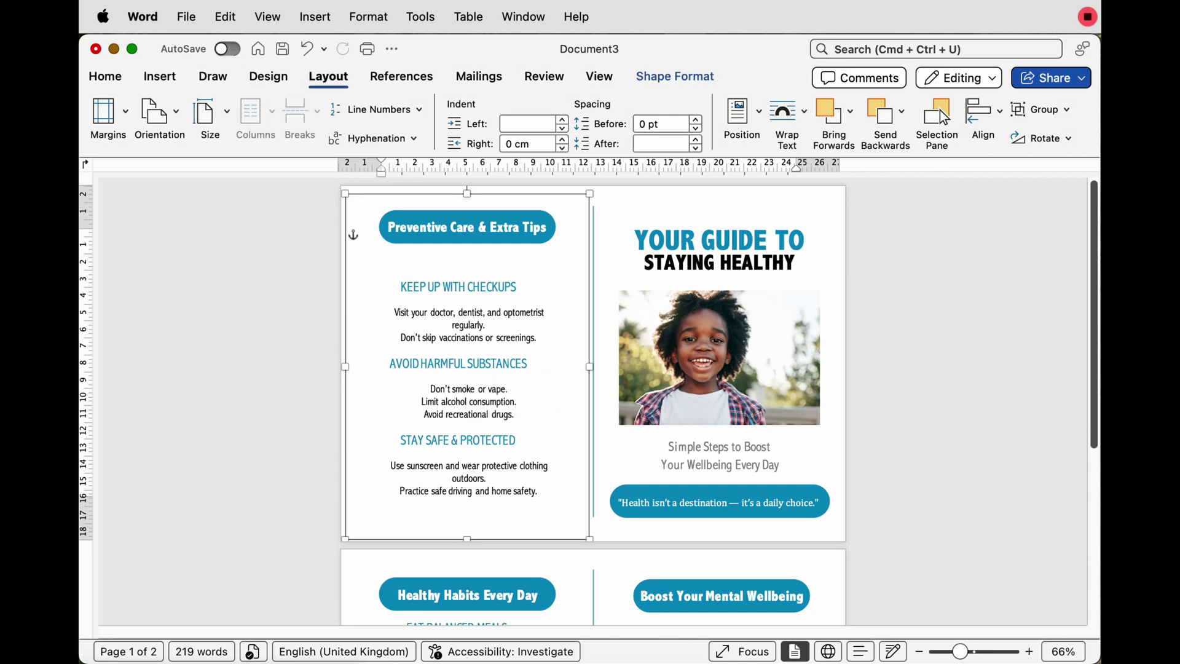
# - Align the "Healthy Habits Every Day" and "Boost Your Mental Wellbeing" pill headings on page two to top
pyautogui.scroll(-5, 593, 399)
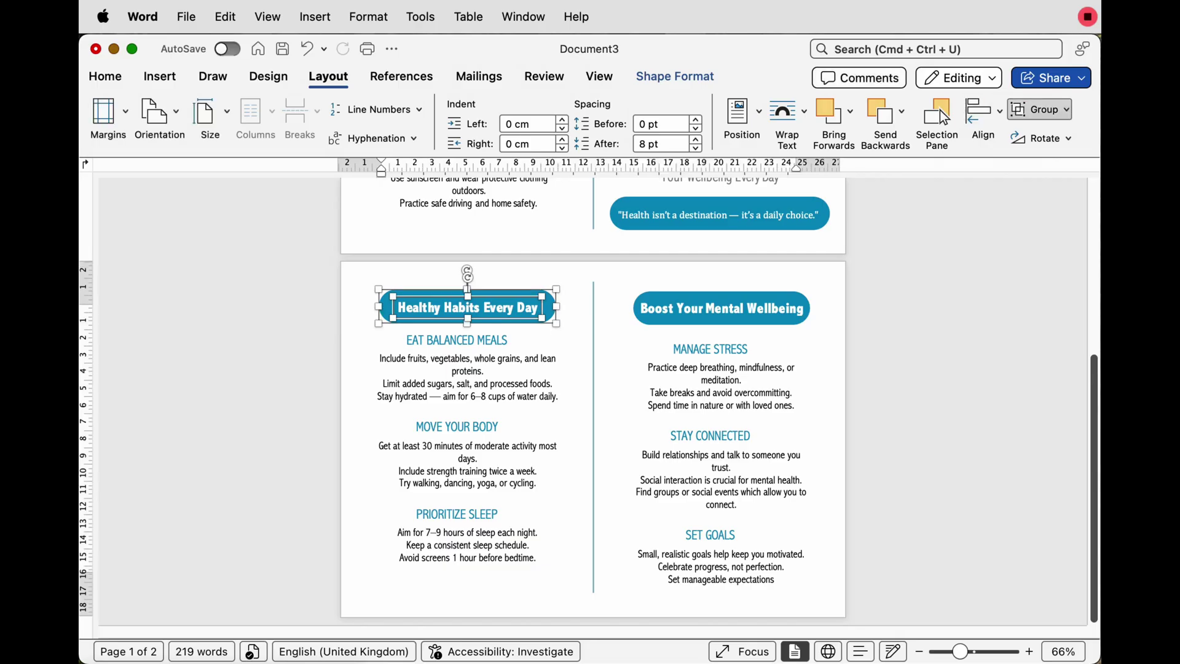
pyautogui.press('super+alt+g')
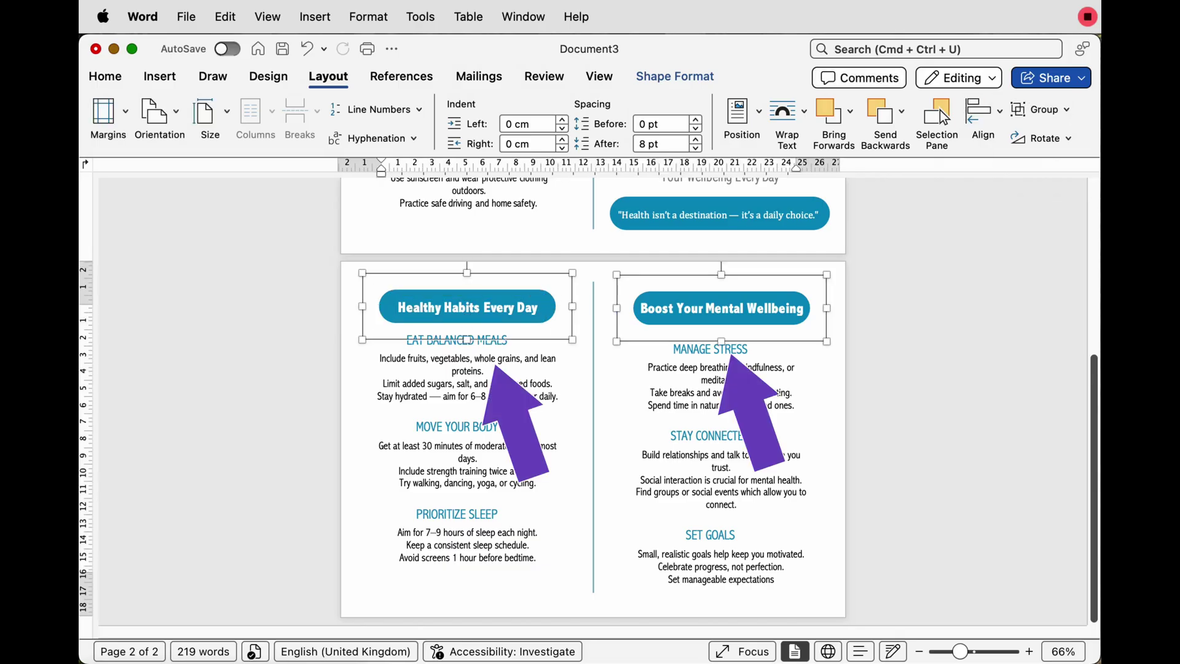
pyautogui.click(987, 110)
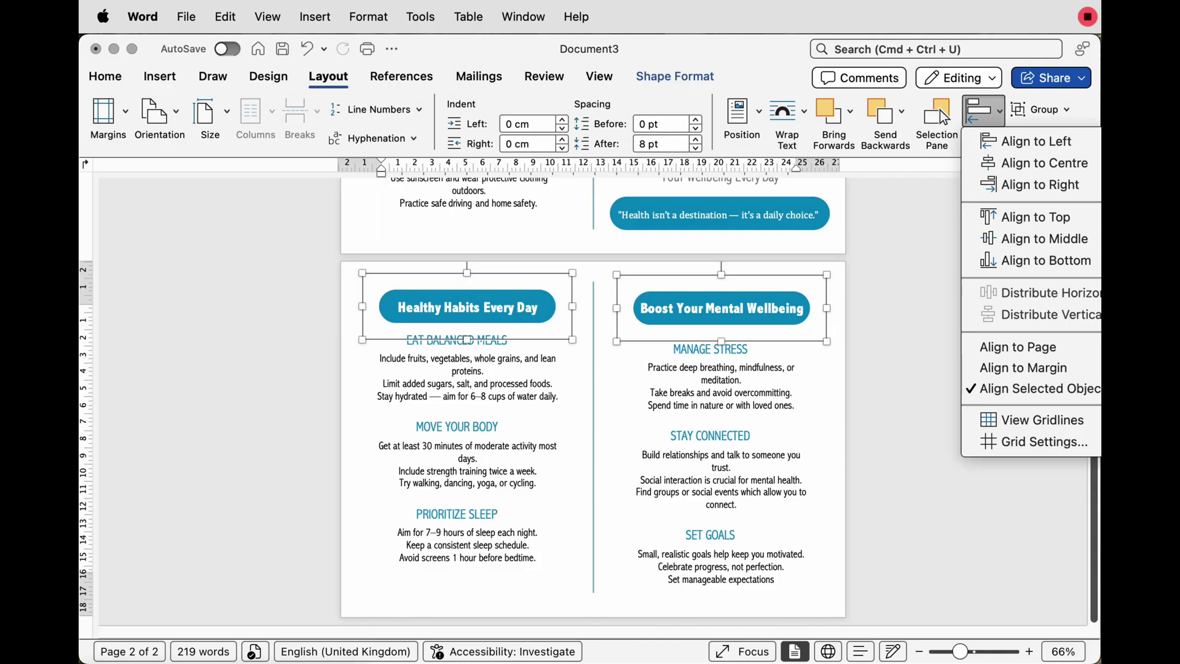
pyautogui.click(1036, 217)
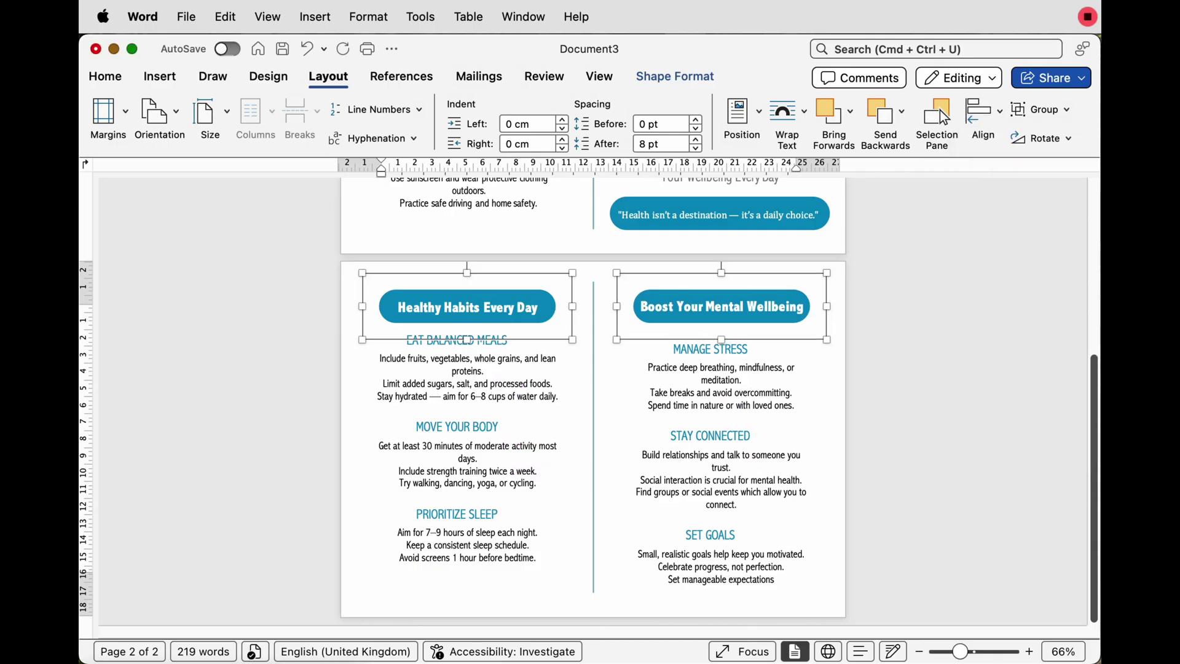
# - Nudge the healthy habits text box down and align it to top with the mental wellbeing text box
pyautogui.click(582, 469)
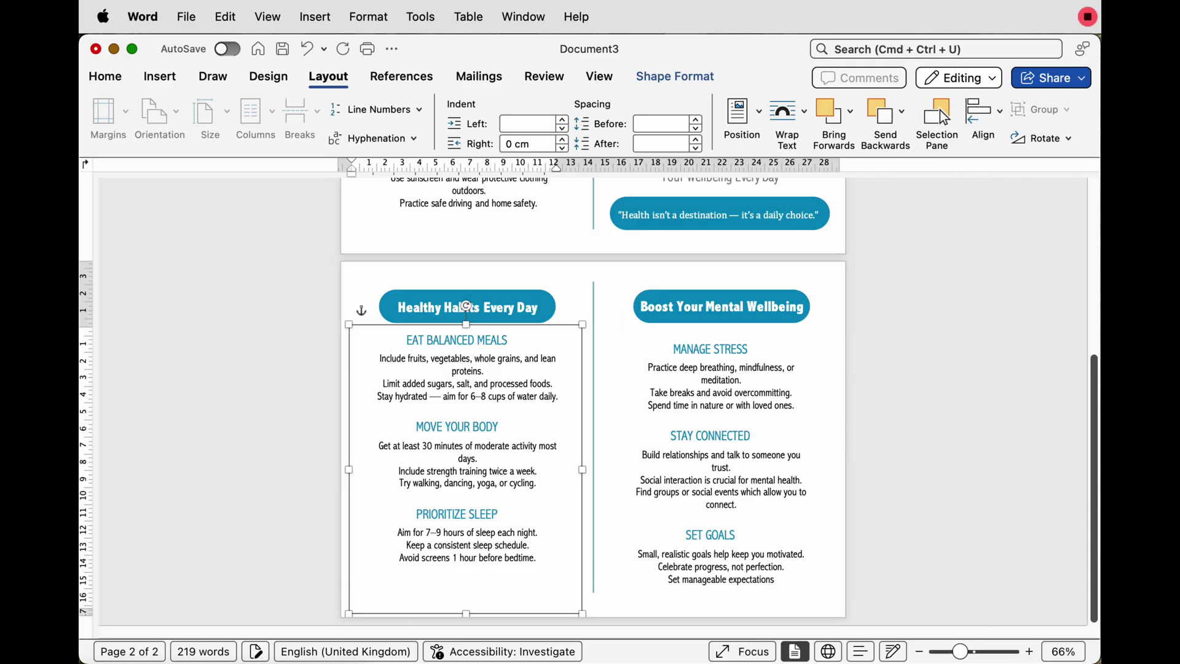
pyautogui.press('Down')
pyautogui.press('Down')
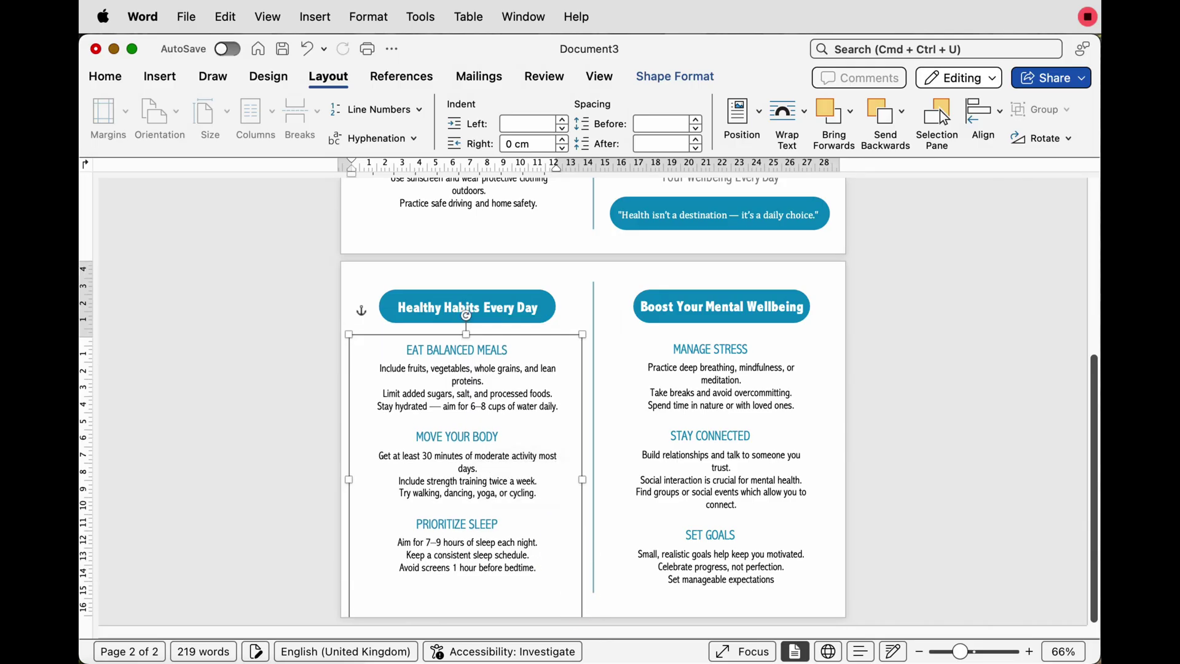
pyautogui.keyDown('shift'); pyautogui.click(776, 532); pyautogui.keyUp('shift')
pyautogui.click(983, 112)
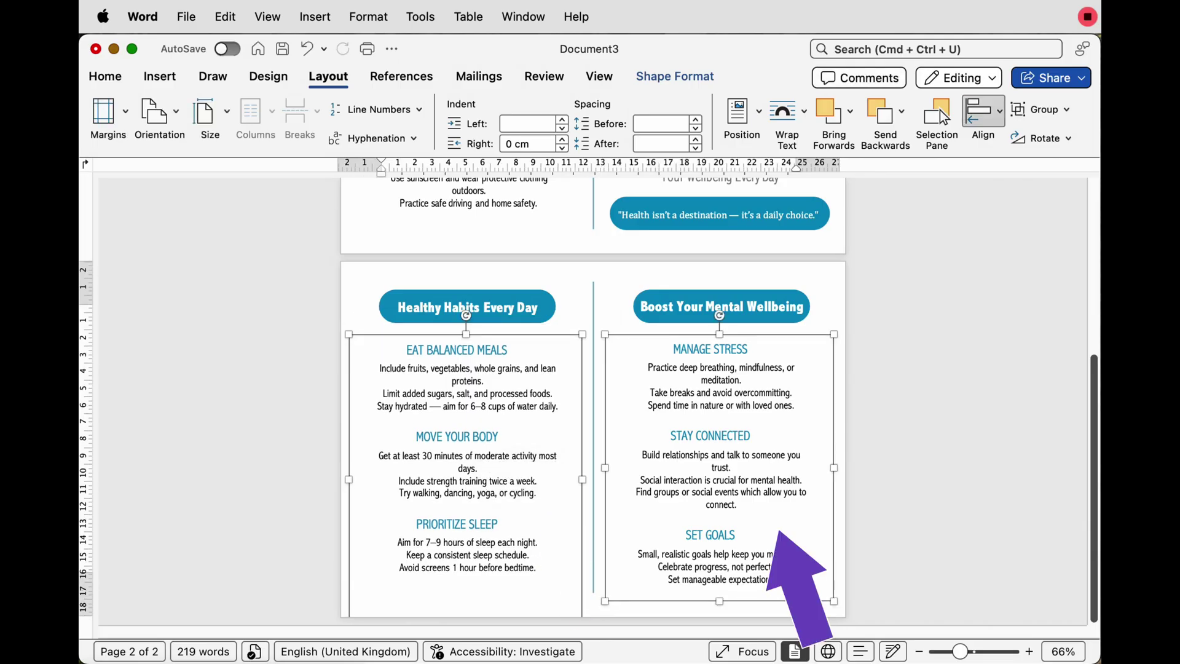
pyautogui.click(1028, 217)
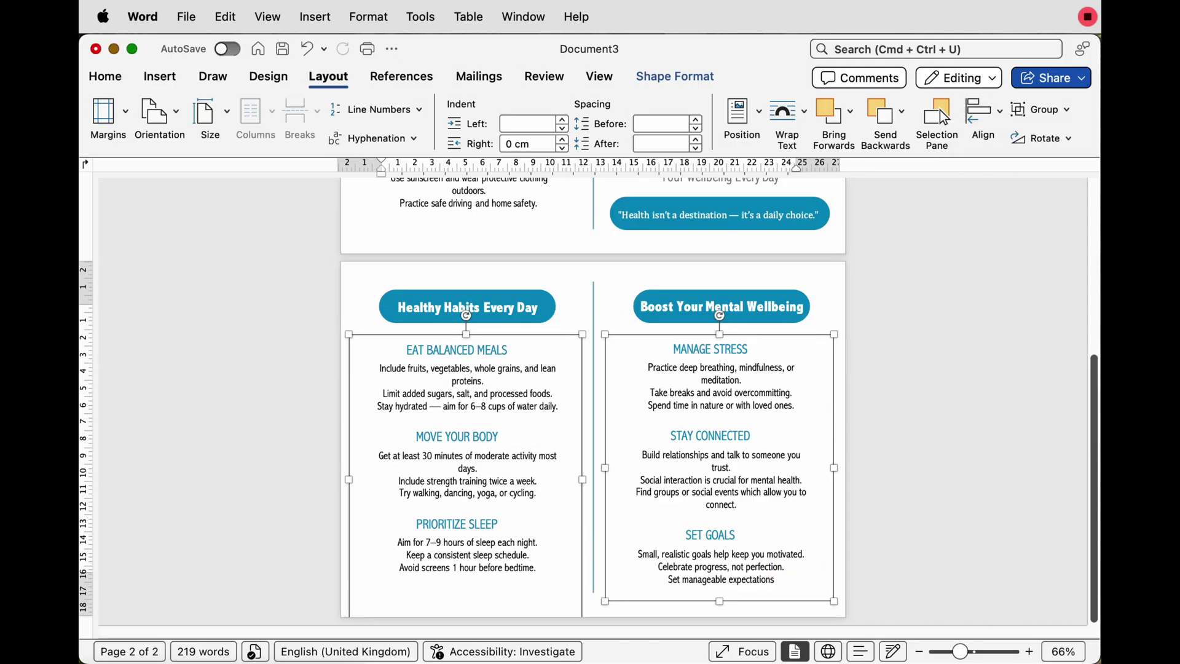
pyautogui.press('Escape')
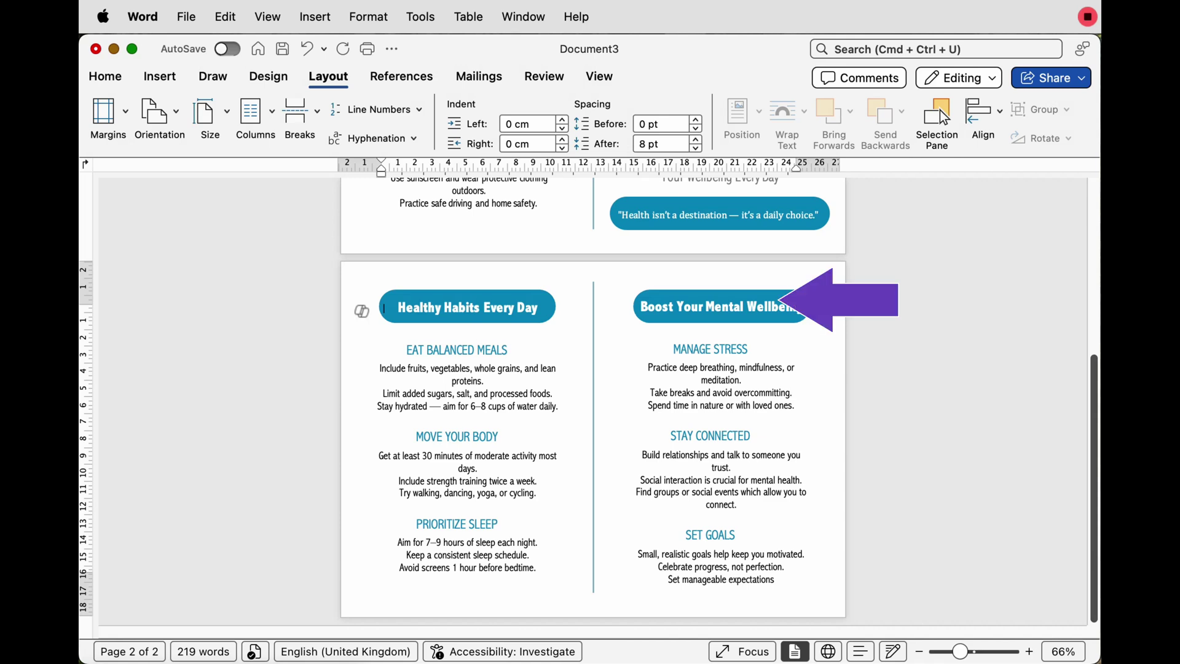
# - Align the "Boost Your Mental Wellbeing" heading and its text box to centre with each other and group them
pyautogui.click(707, 306)
pyautogui.keyDown('shift'); pyautogui.click(779, 439); pyautogui.keyUp('shift')
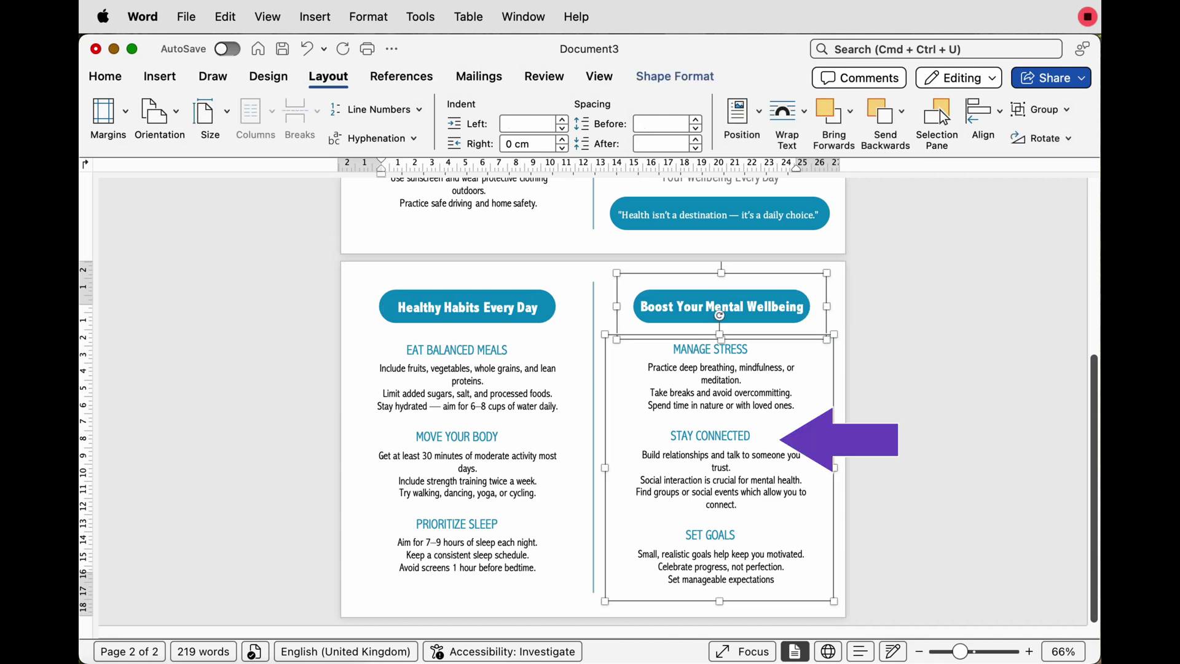
pyautogui.click(983, 111)
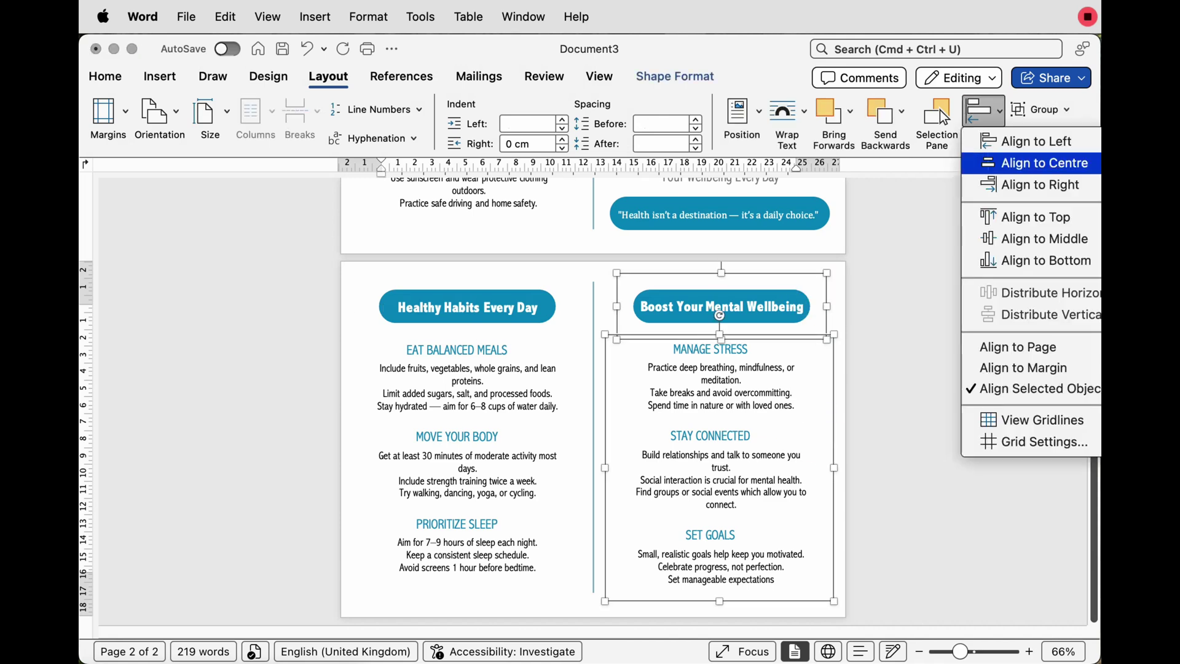
pyautogui.click(1044, 163)
pyautogui.click(1040, 109)
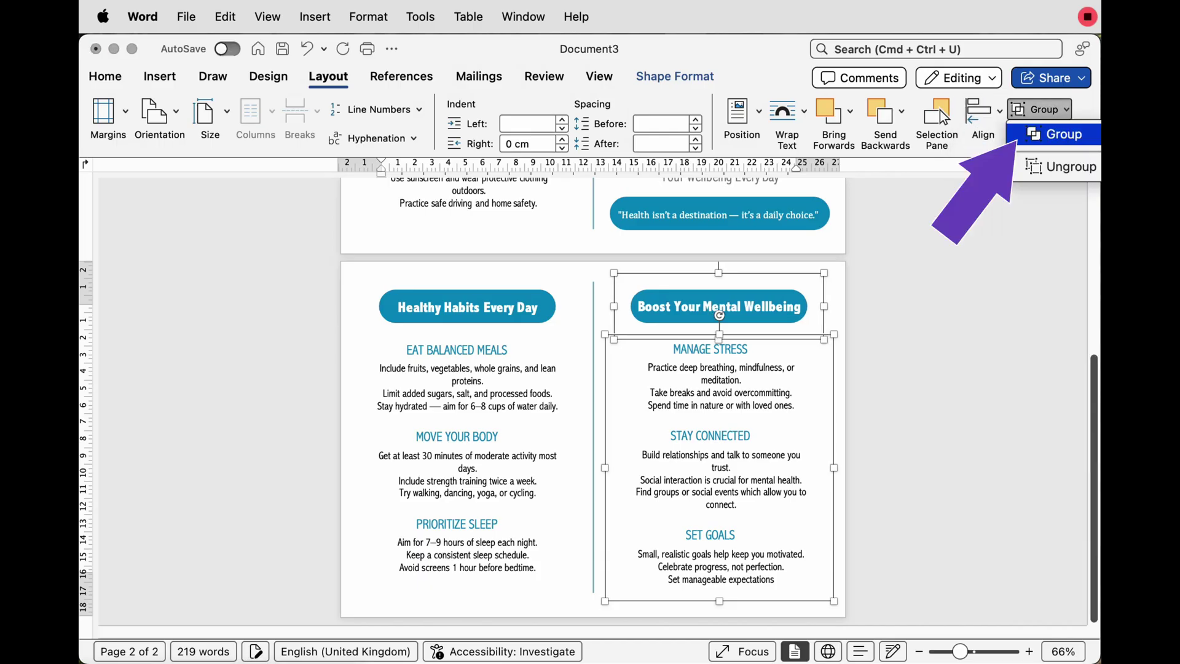
pyautogui.click(1061, 134)
# - Align the "Healthy Habits Every Day" heading and its text box to centre with each other and group them
pyautogui.click(467, 307)
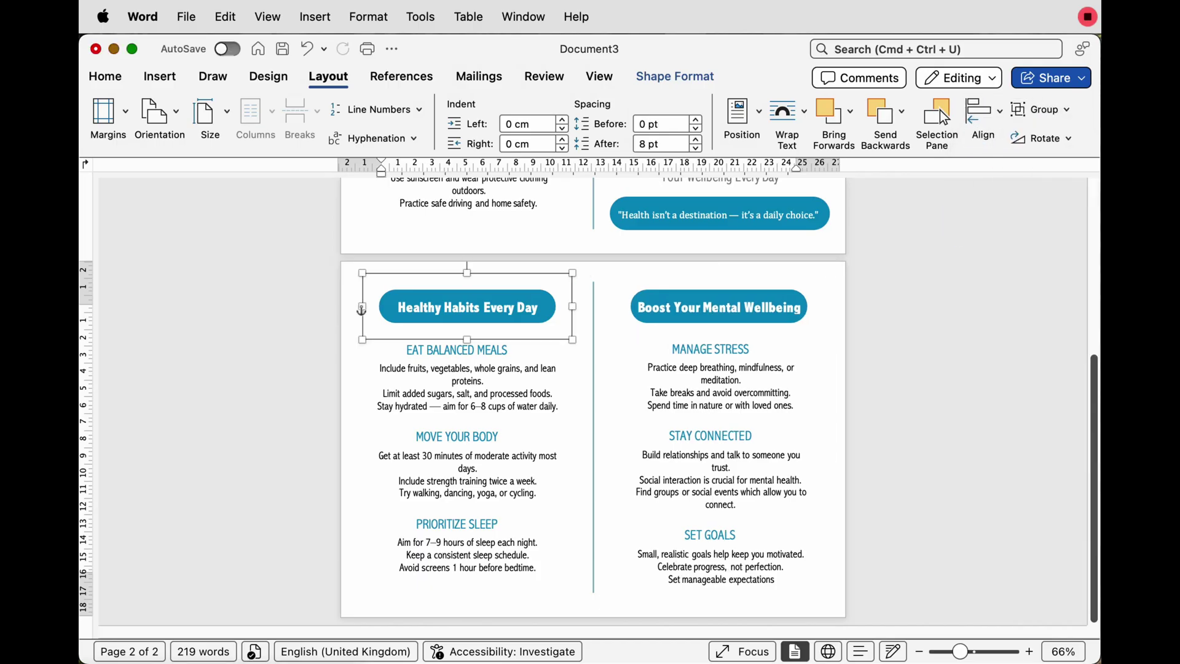
pyautogui.keyDown('shift'); pyautogui.click(467, 455); pyautogui.keyUp('shift')
pyautogui.click(983, 112)
pyautogui.click(1043, 163)
pyautogui.click(1040, 109)
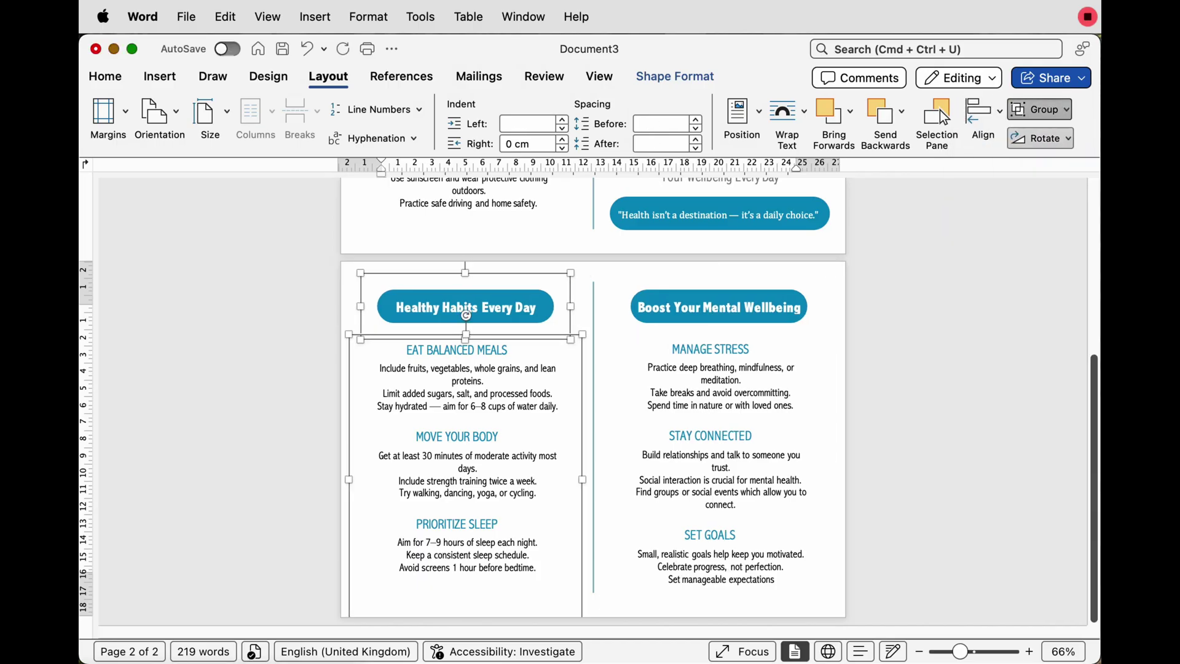
pyautogui.click(1045, 135)
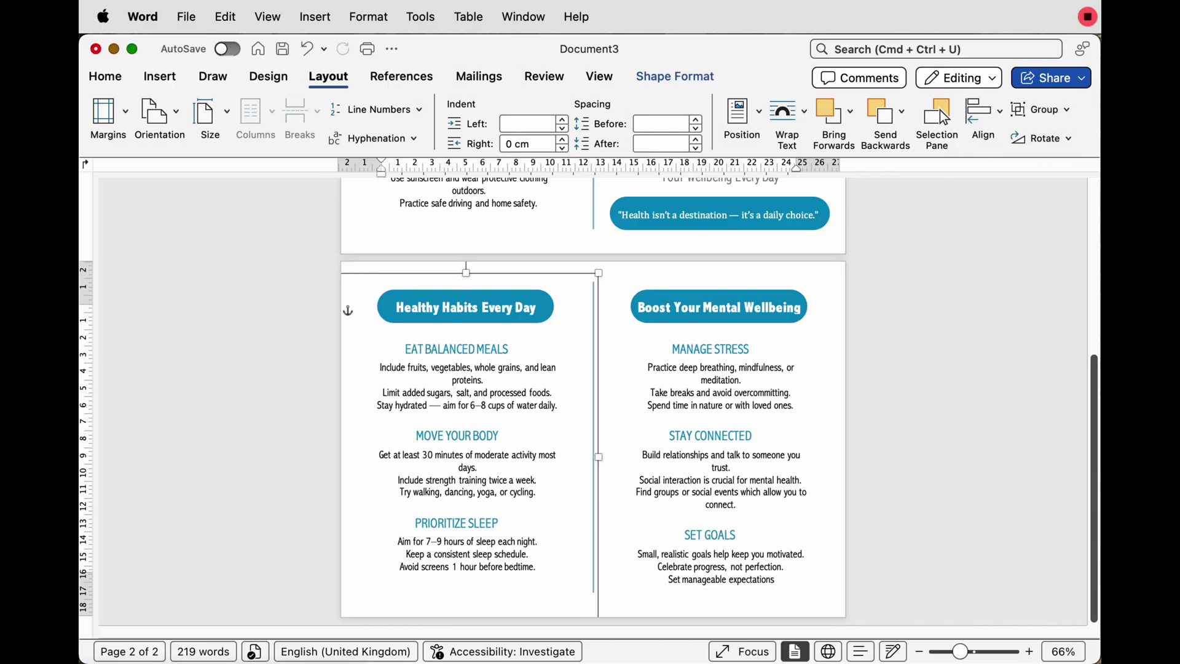
# - Nudge the grouped healthy habits heading and text box slightly left on page two and deselect the group
pyautogui.press('Left')
pyautogui.press('Left')
pyautogui.press('Left')
pyautogui.press('Left')
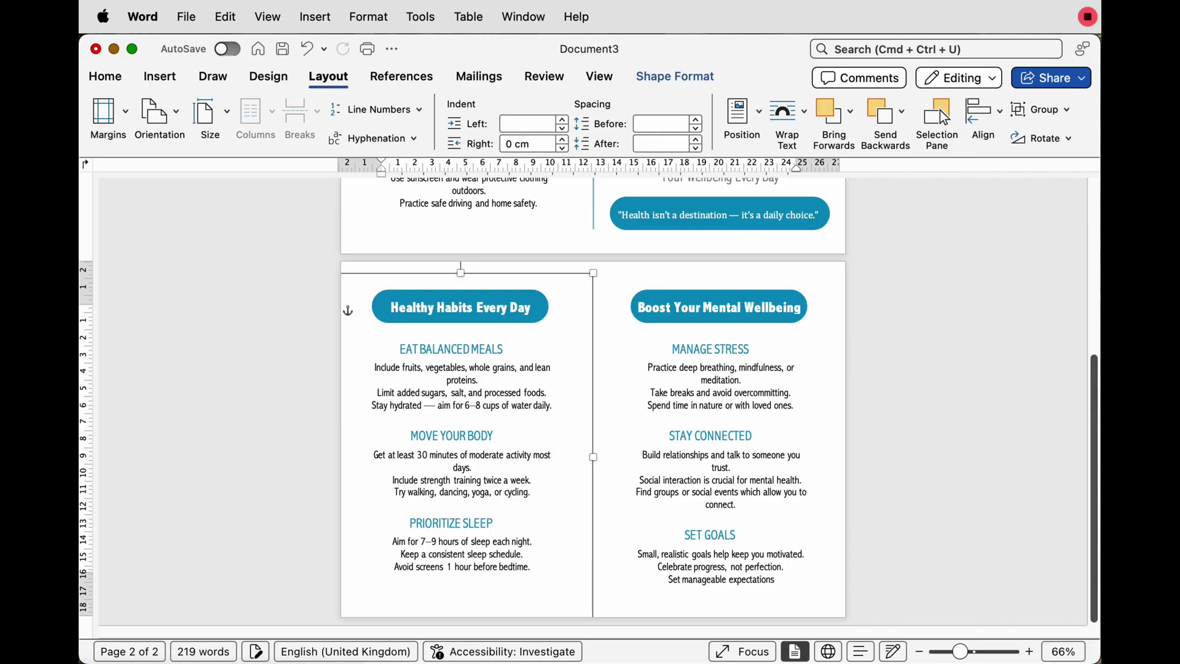
pyautogui.press('Escape')
# - Delete the vertical divider line from the header so it is removed from both pages, and return to the document body
pyautogui.scroll(-3, 593, 399)
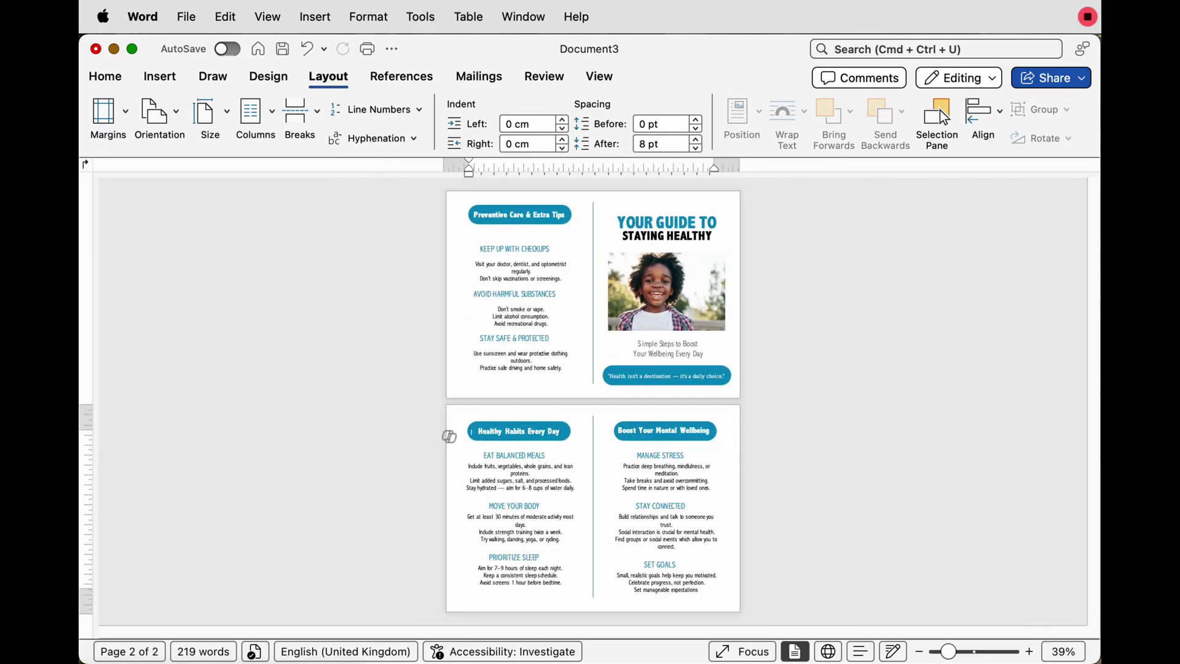
pyautogui.click(472, 216)
pyautogui.doubleClick(472, 204)
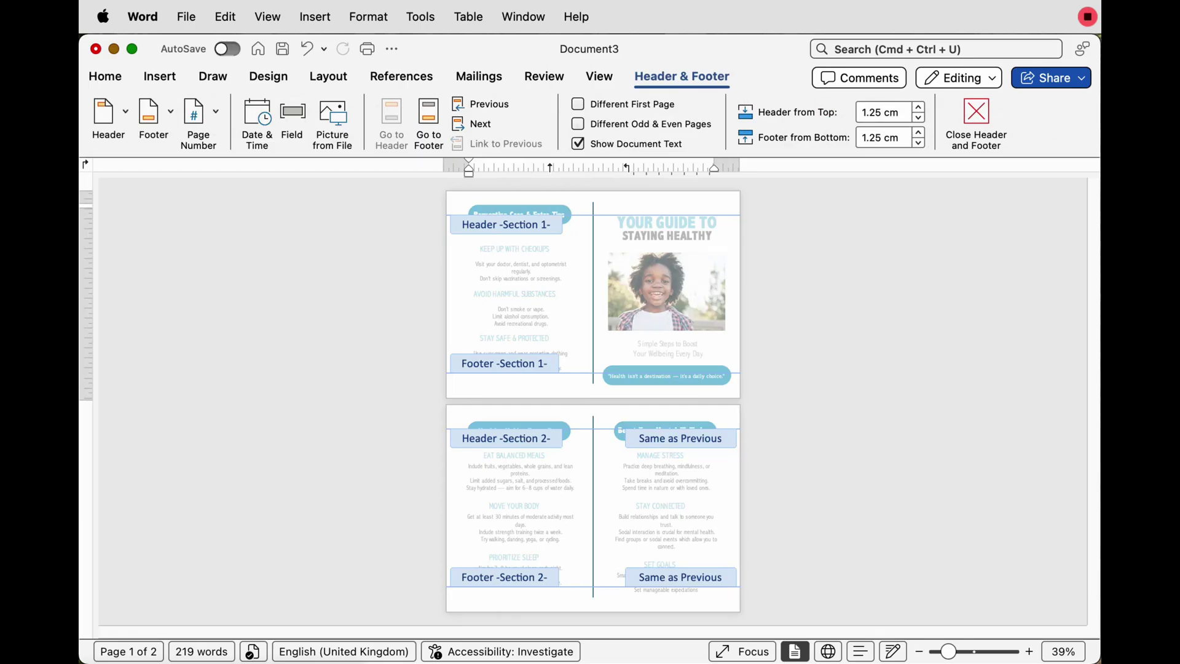
pyautogui.click(593, 292)
pyautogui.press('BackSpace')
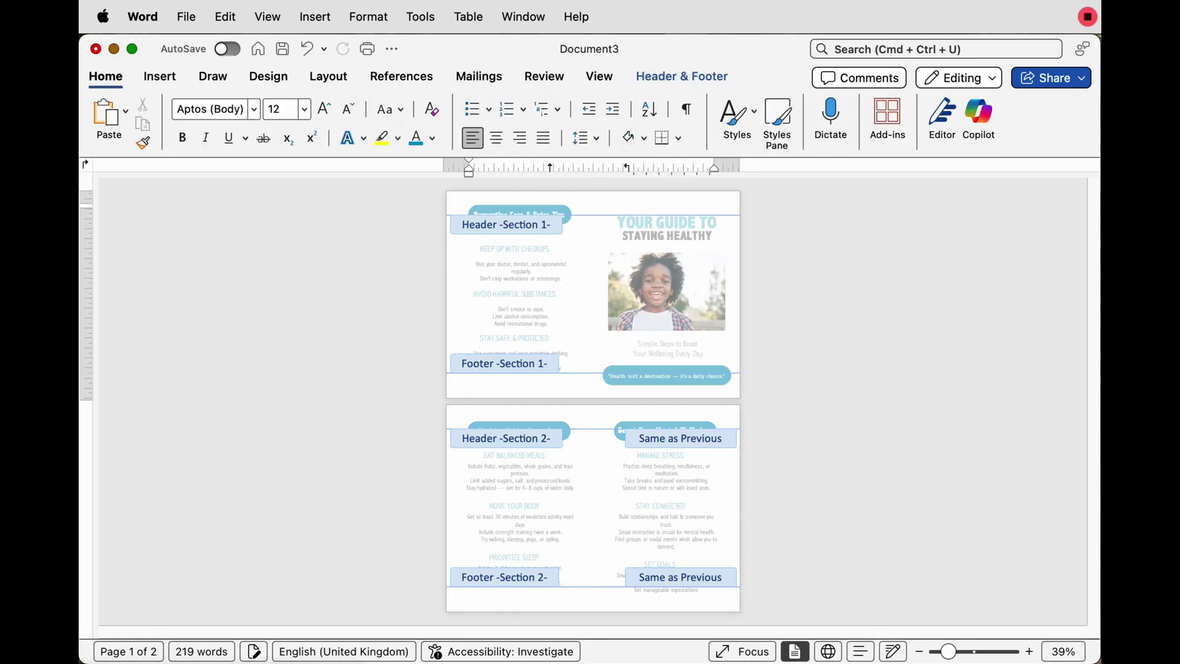
pyautogui.doubleClick(449, 437)
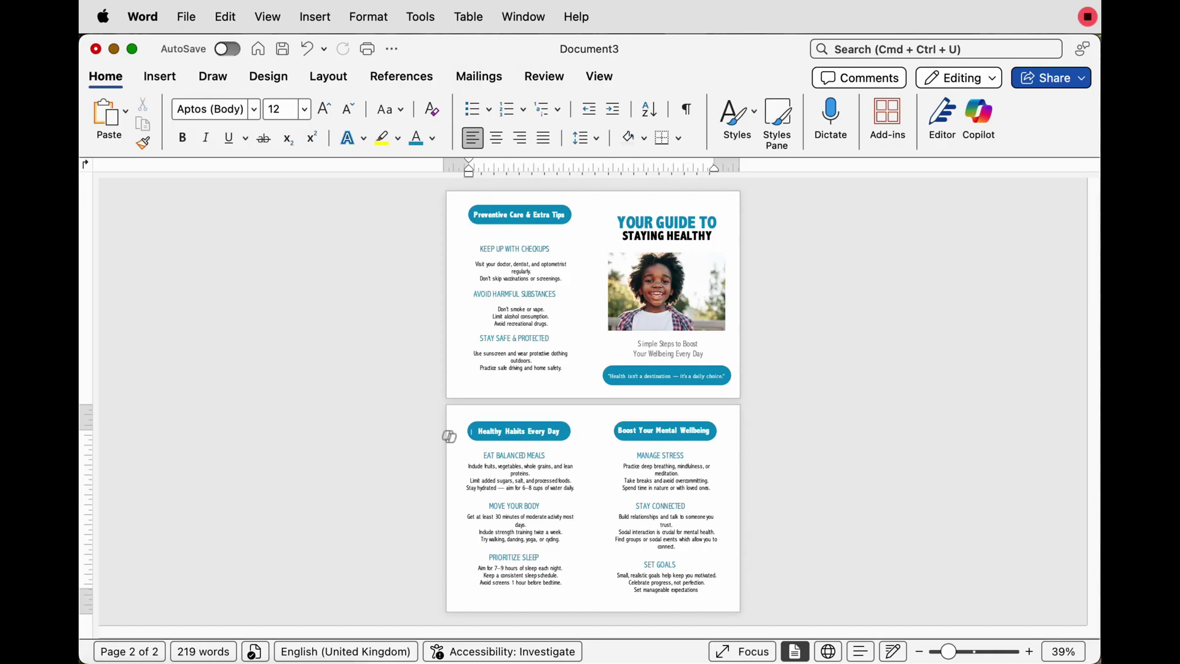
# - Examine the file formats offered by Save As, including Word Template (.dotx) and PDF, and leave without saving
pyautogui.click(186, 17)
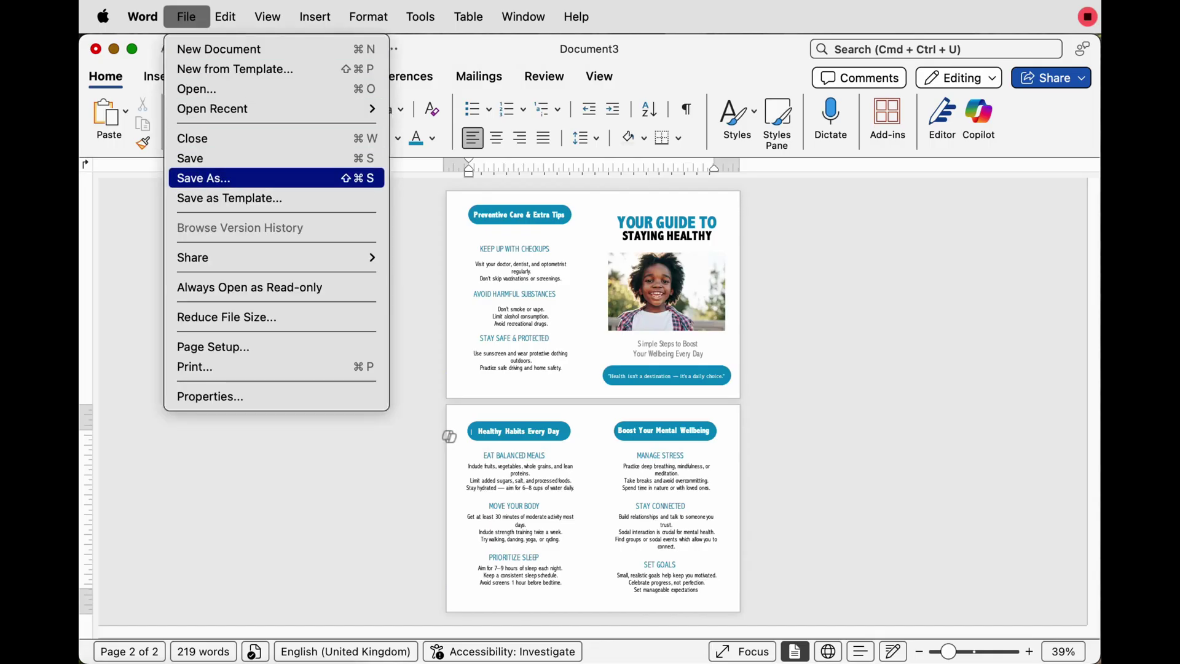
pyautogui.click(203, 176)
pyautogui.click(684, 371)
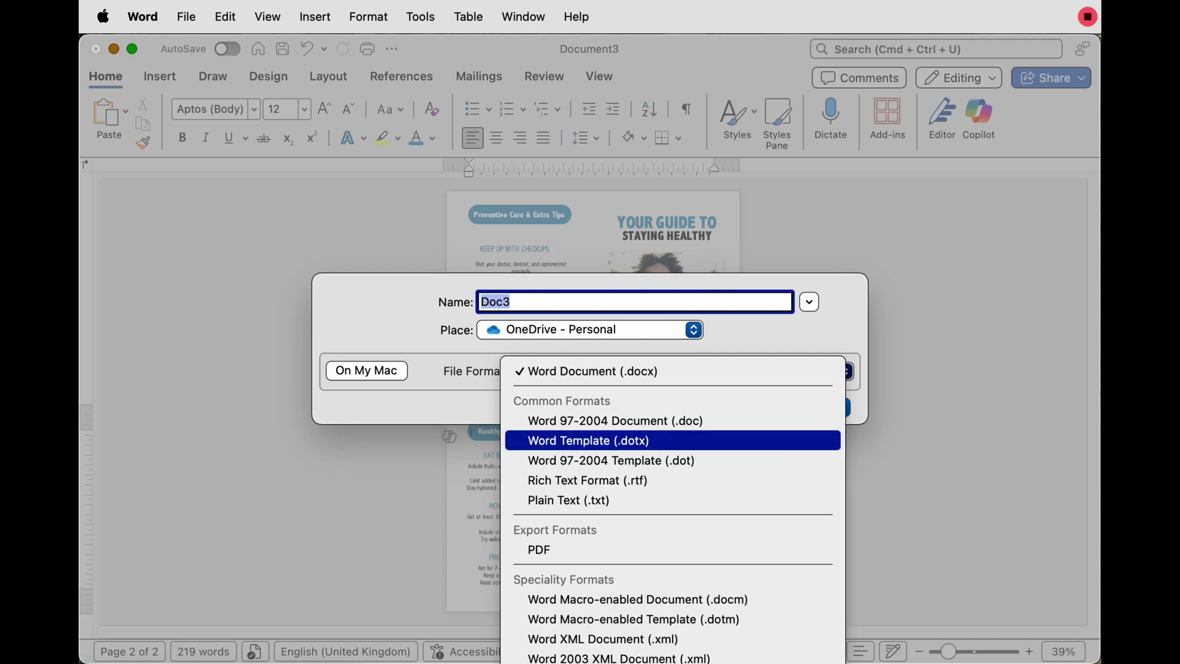
pyautogui.click(538, 550)
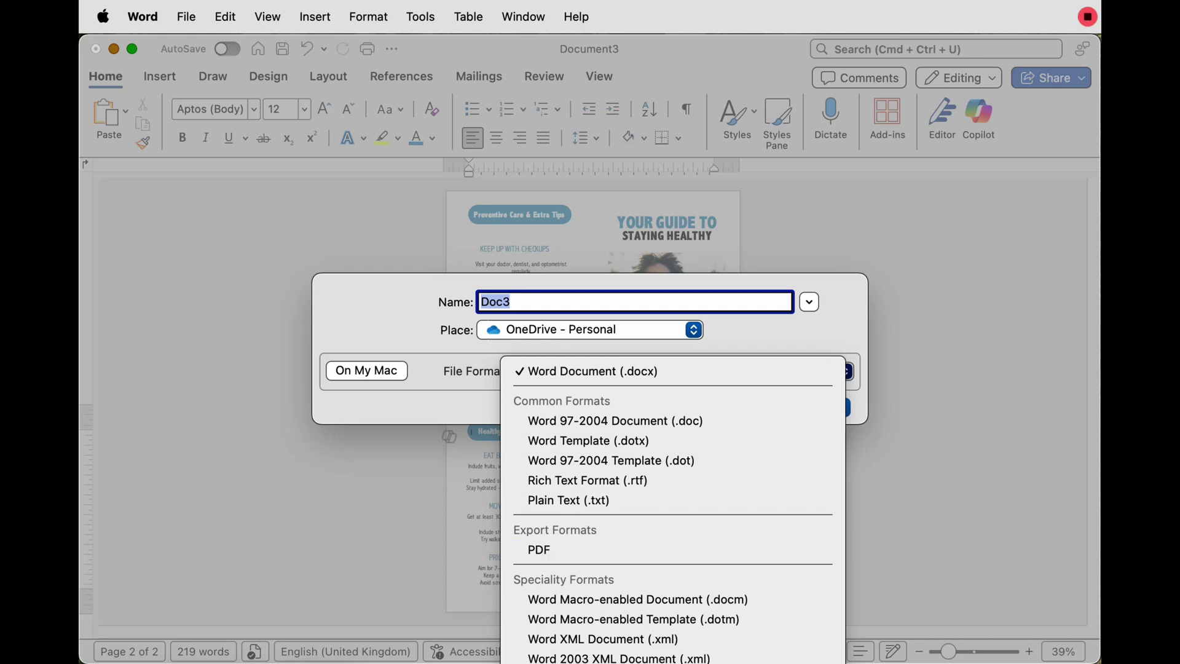
pyautogui.press('Escape')
pyautogui.press('Escape')
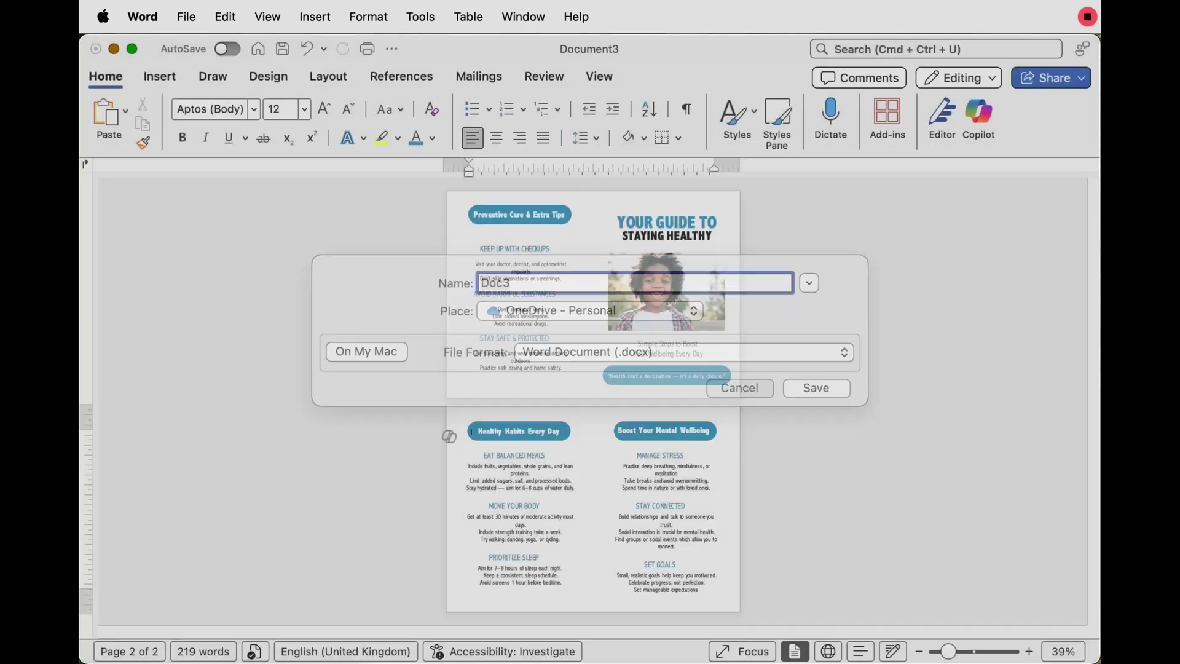